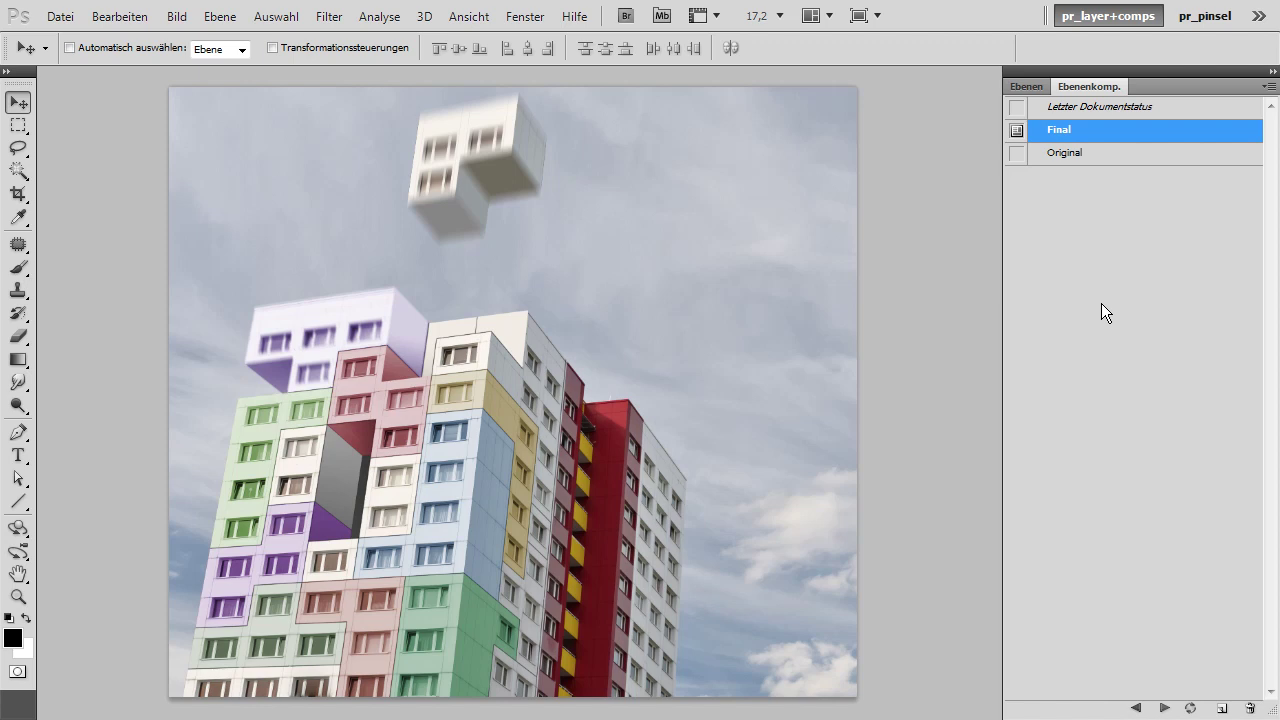
Step: Compare the Original and Final layer comps, then zoom in and out over the building
{"action": "left_click", "coordinate": [1017, 153]}
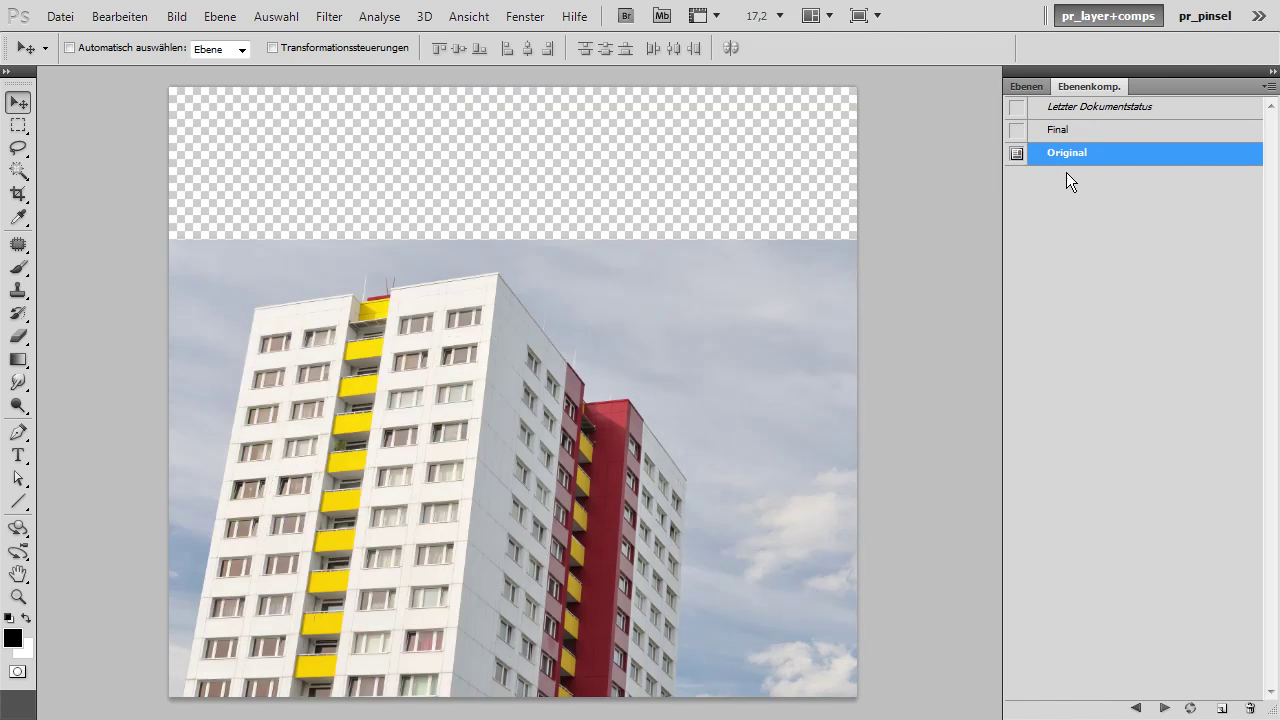
{"action": "left_click", "coordinate": [1017, 130]}
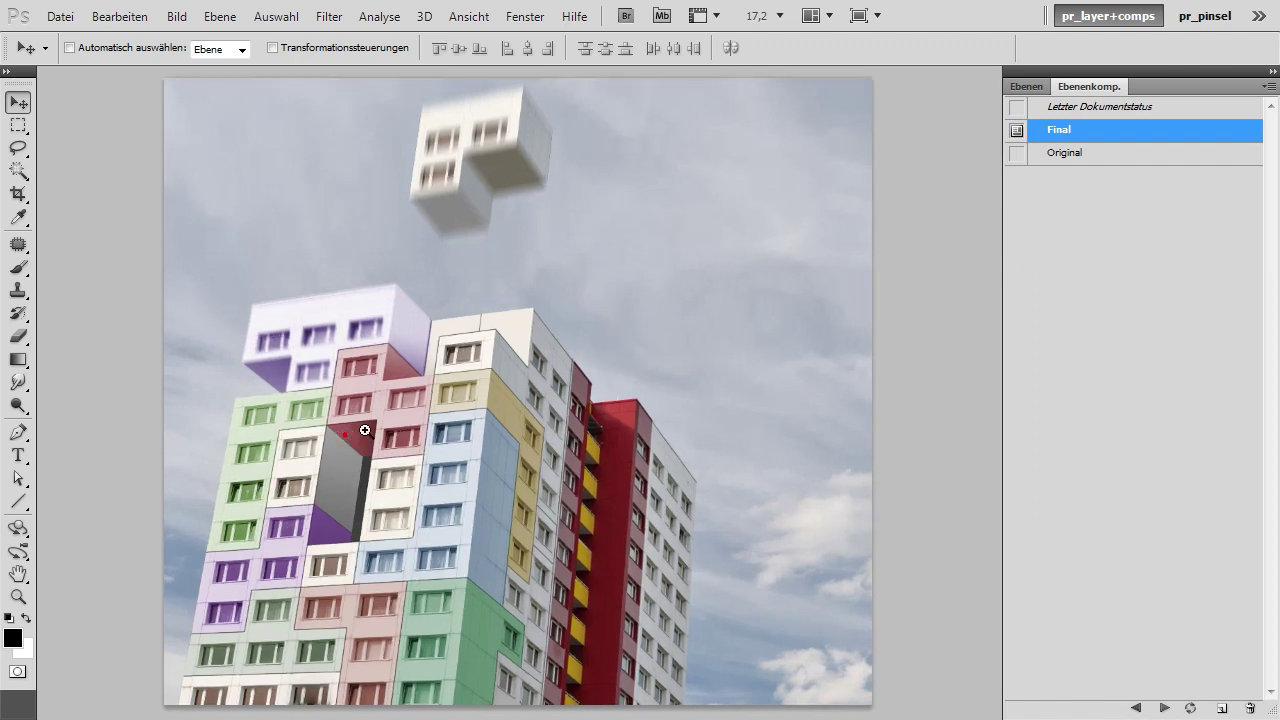
{"action": "left_click_drag", "start_coordinate": [344, 434], "coordinate": [517, 383]}
{"action": "left_click_drag", "start_coordinate": [646, 420], "coordinate": [541, 455]}
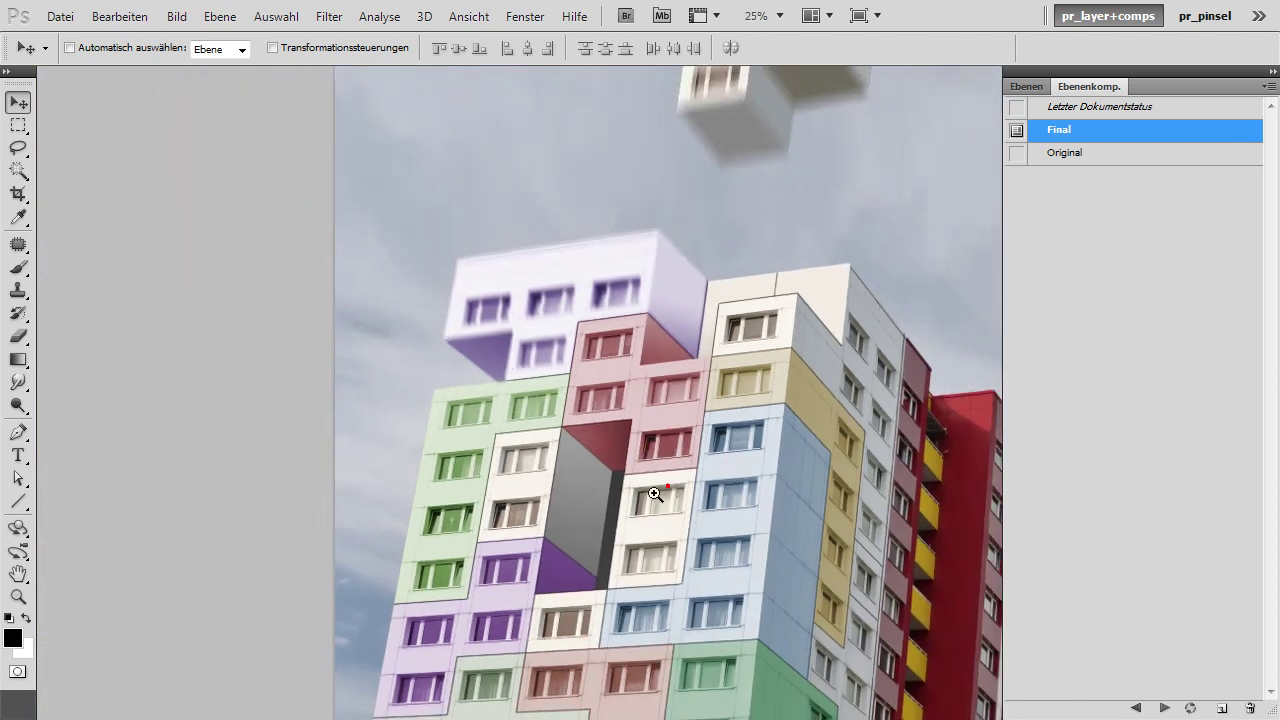
{"action": "left_click_drag", "start_coordinate": [690, 510], "coordinate": [620, 505]}
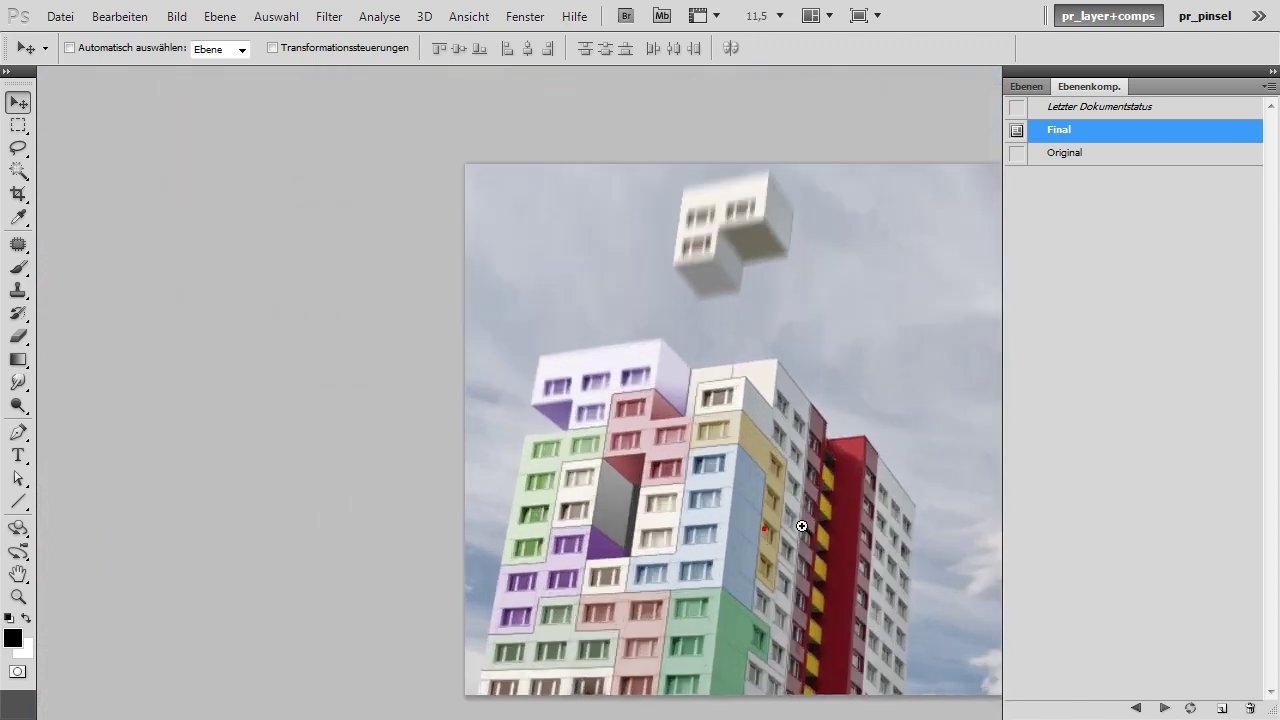
{"action": "left_click_drag", "start_coordinate": [790, 528], "coordinate": [628, 467]}
{"action": "left_click_drag", "start_coordinate": [714, 528], "coordinate": [701, 449]}
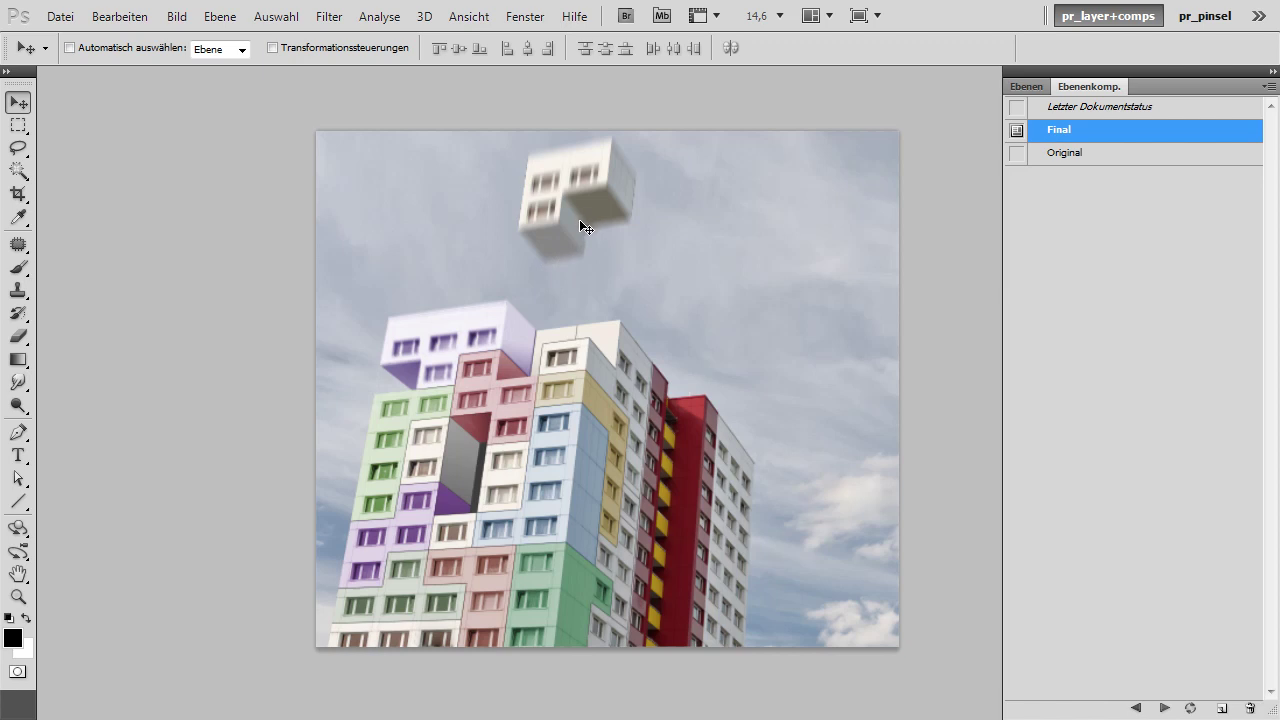
Step: Toggle the Original and Final comps once more and zoom in on the coloured blocks
{"action": "left_click", "coordinate": [1017, 155]}
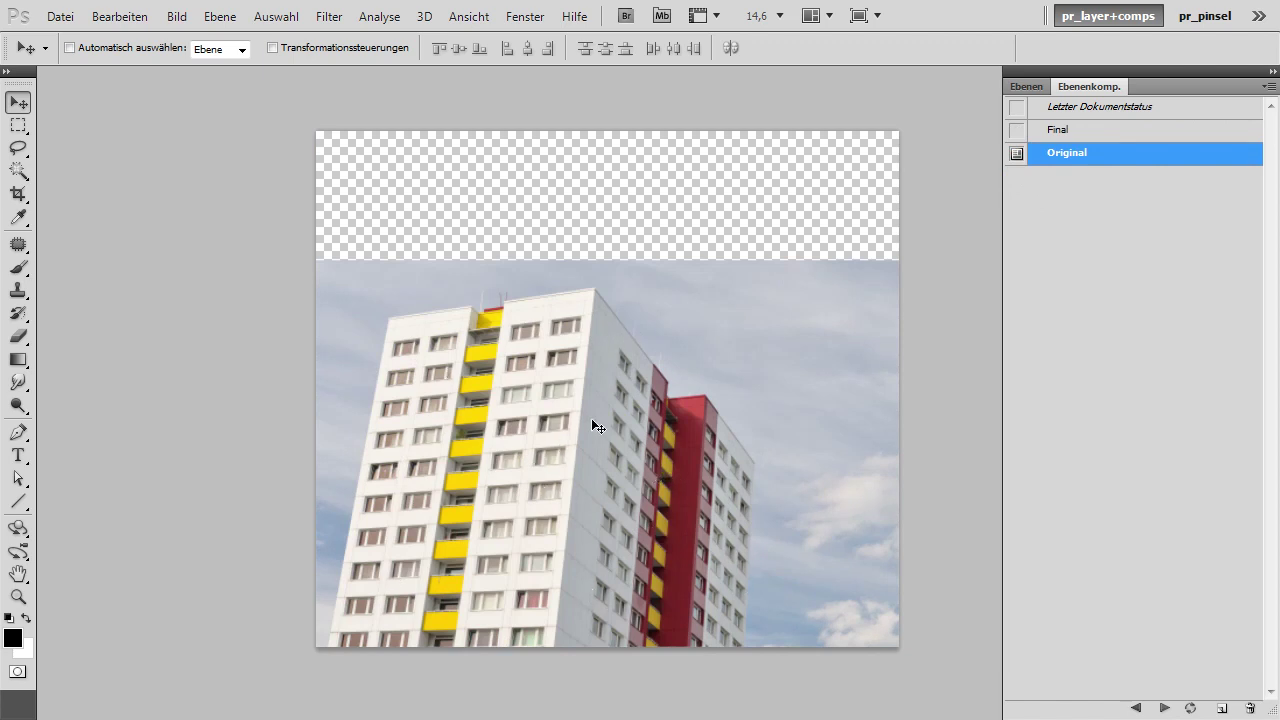
{"action": "left_click", "coordinate": [1016, 131]}
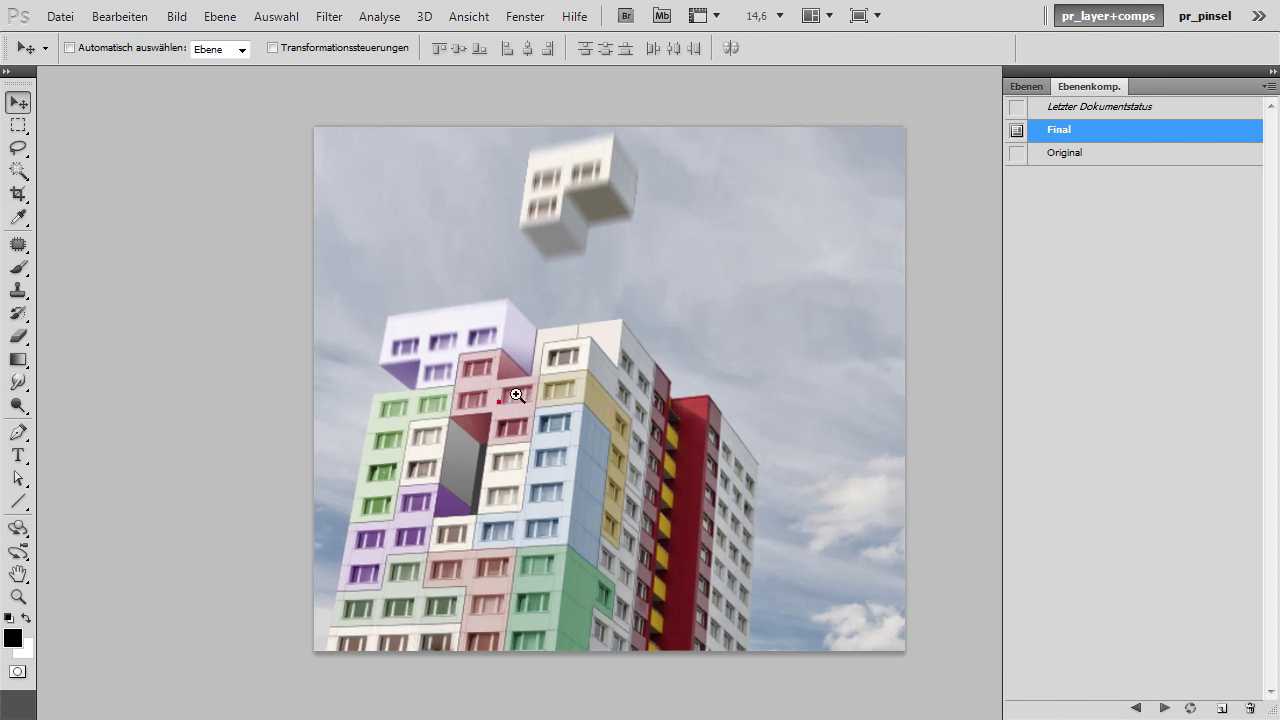
{"action": "left_click_drag", "start_coordinate": [540, 400], "coordinate": [603, 354]}
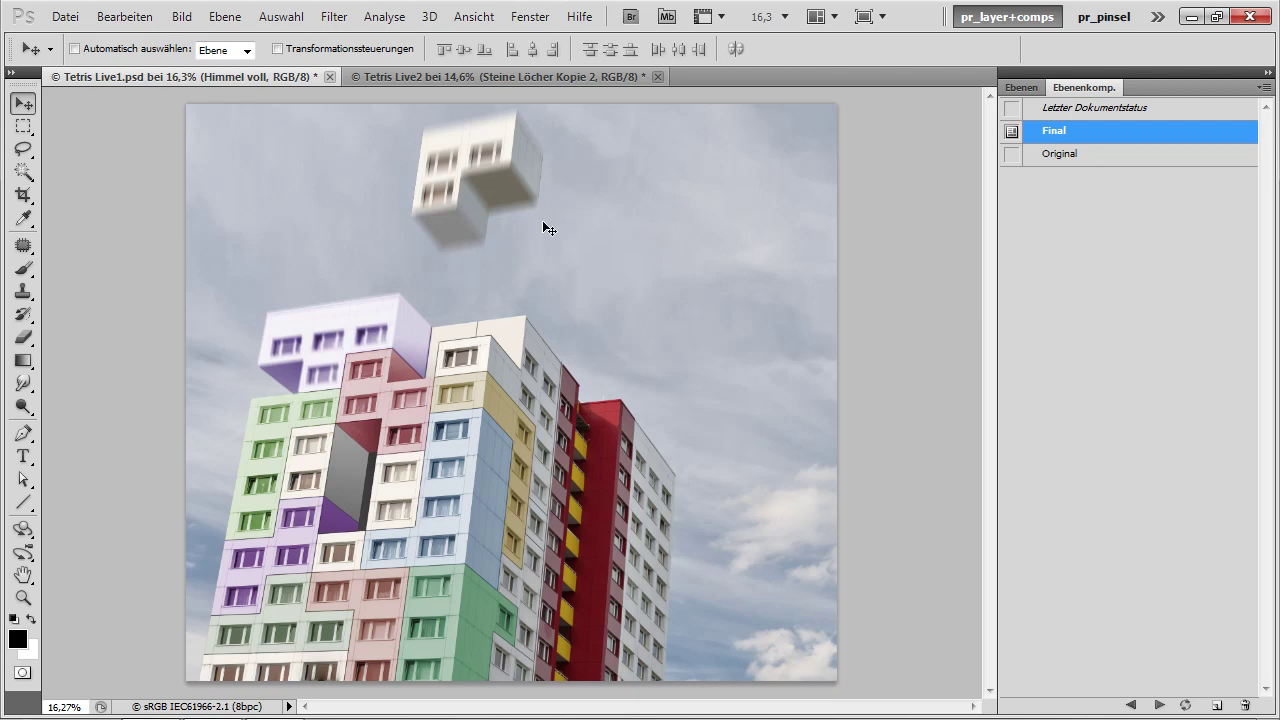
Step: Apply the Original comp in Tetris Live1, then show Tetris Live2's Ebenen layer list
{"action": "left_click", "coordinate": [1022, 87]}
{"action": "left_click", "coordinate": [1073, 86]}
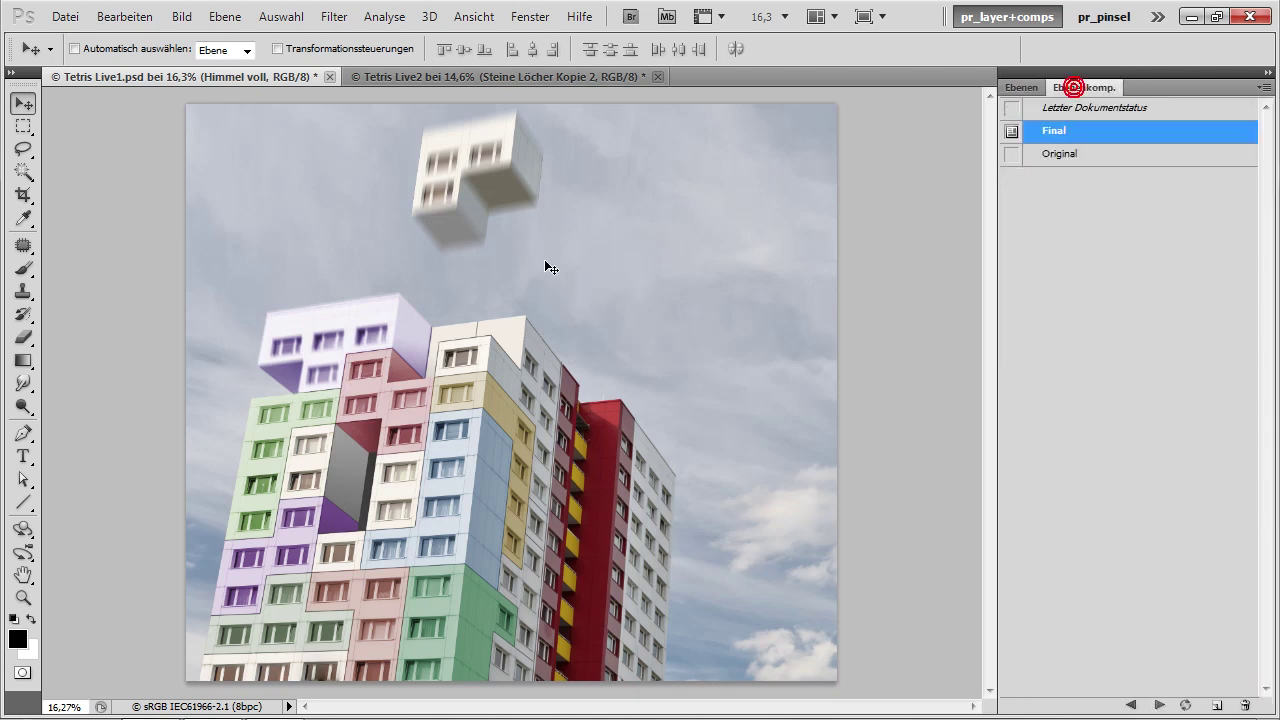
{"action": "left_click", "coordinate": [521, 79]}
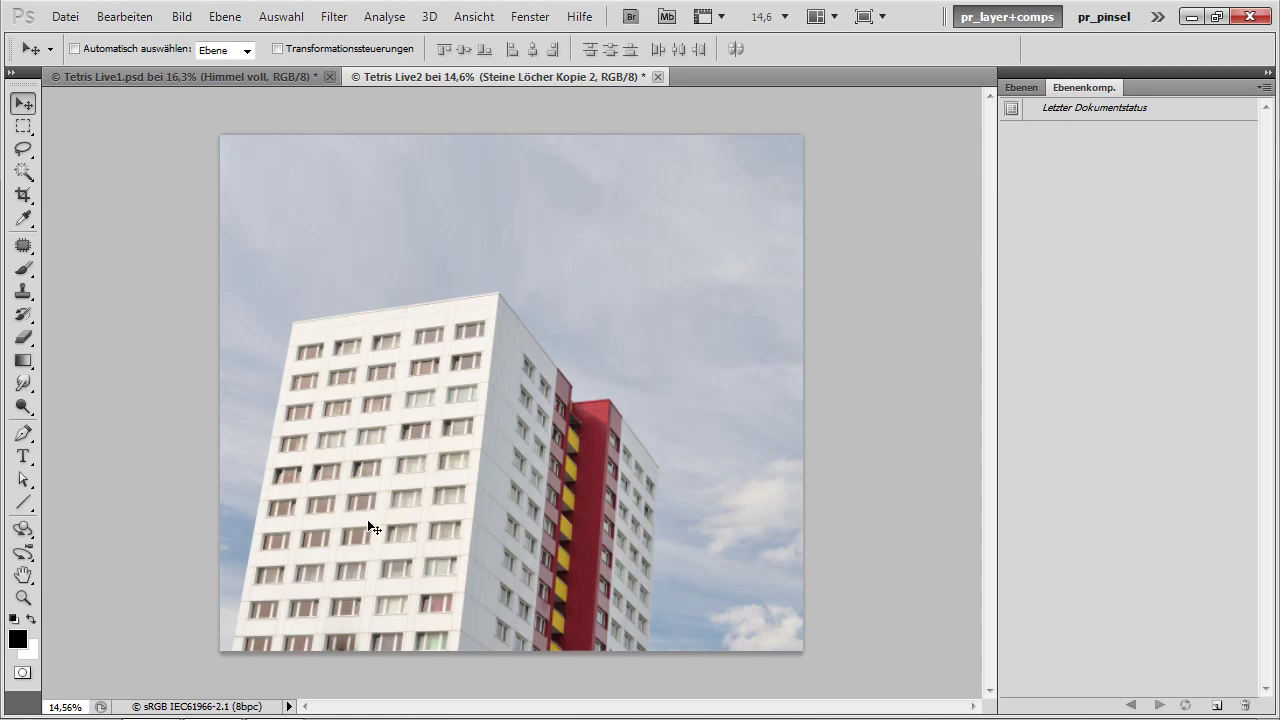
{"action": "left_click", "coordinate": [269, 77]}
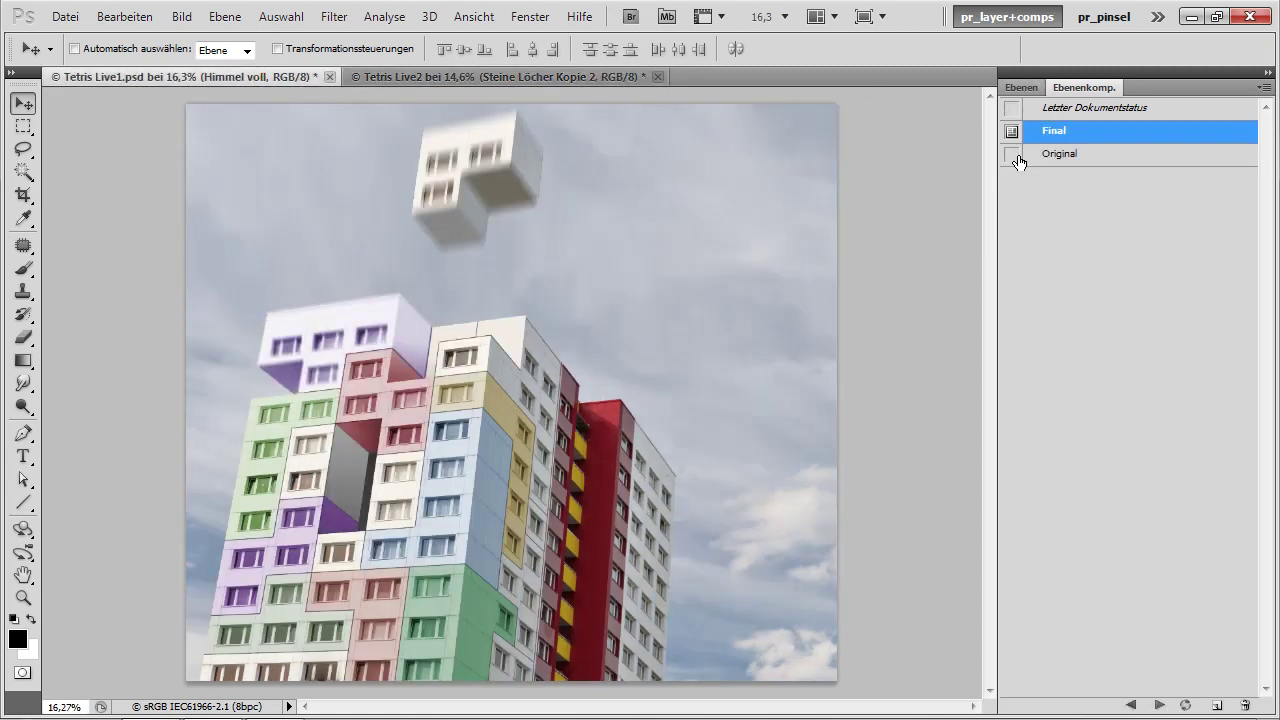
{"action": "left_click", "coordinate": [1014, 158]}
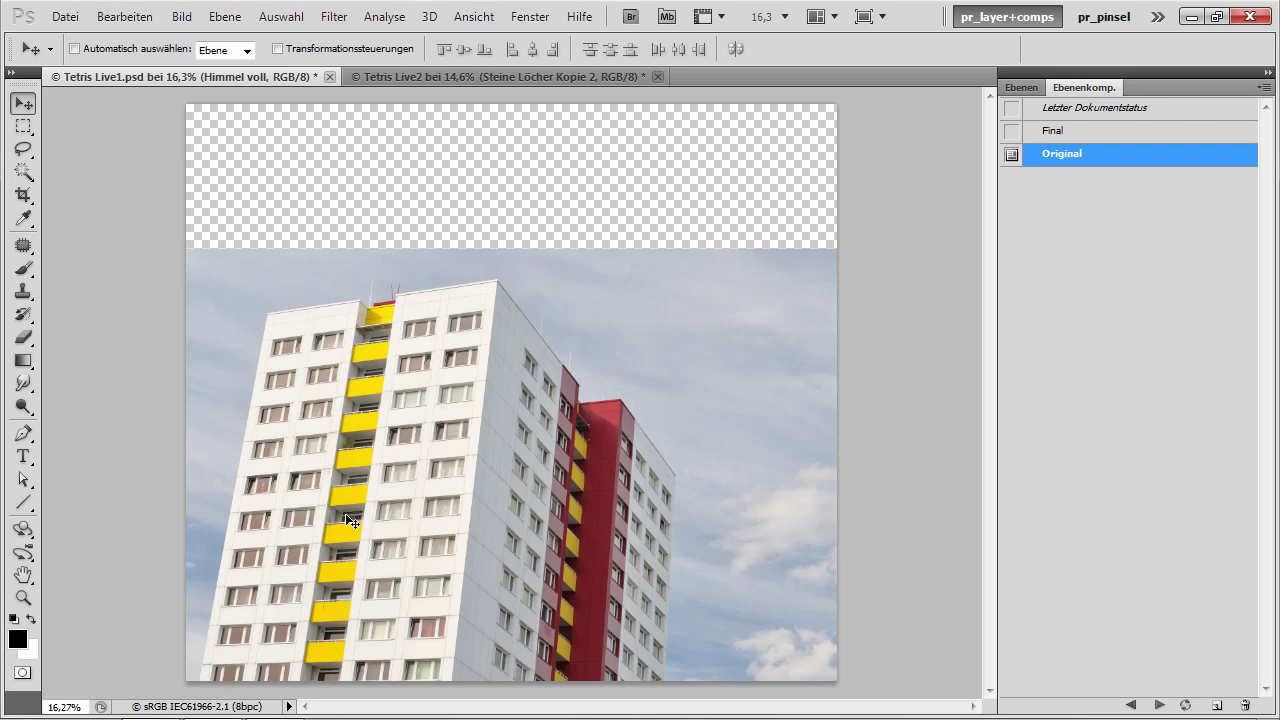
{"action": "left_click", "coordinate": [563, 75]}
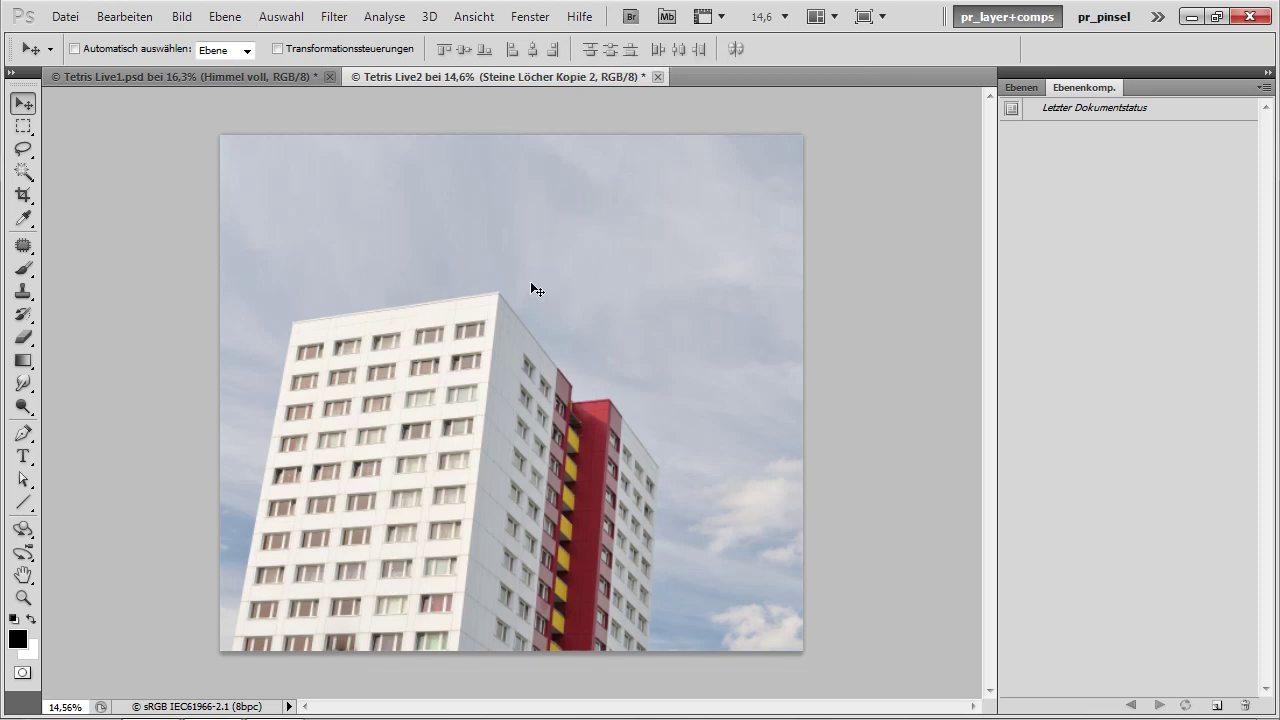
{"action": "left_click", "coordinate": [1021, 87]}
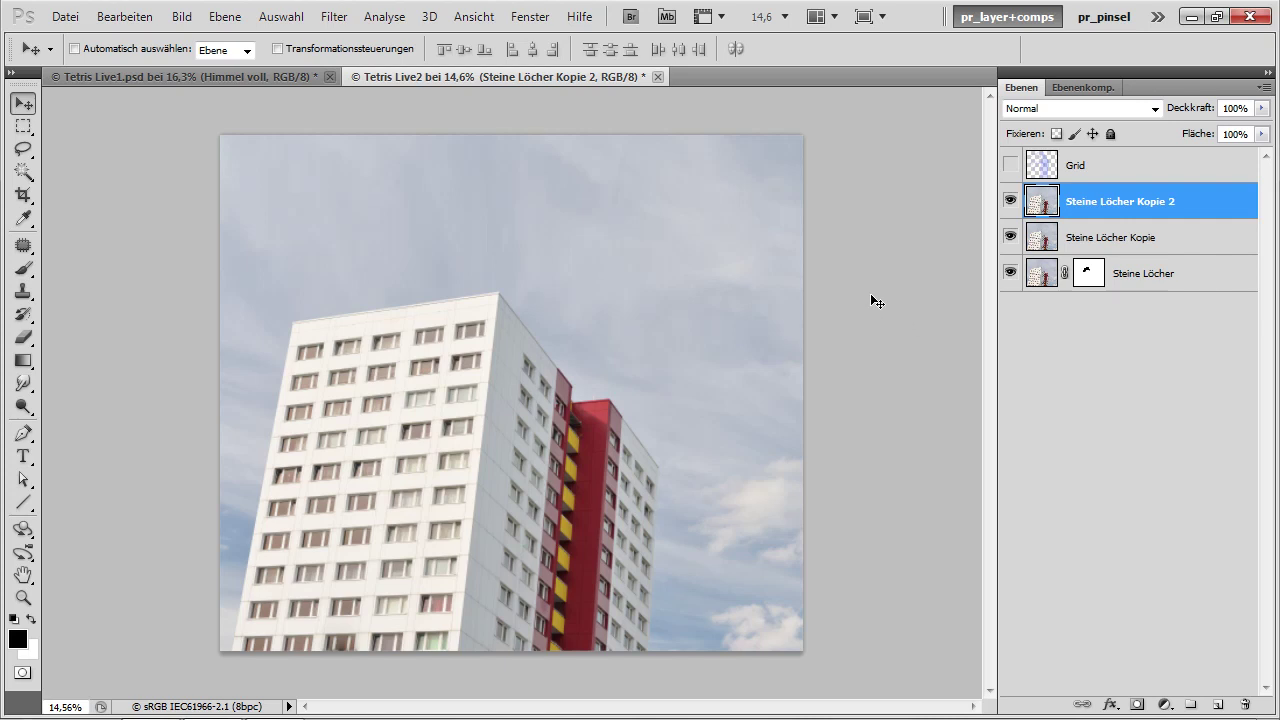
Step: Show the Grid layer over the tower and zoom in on the overlay
{"action": "left_click", "coordinate": [1009, 166]}
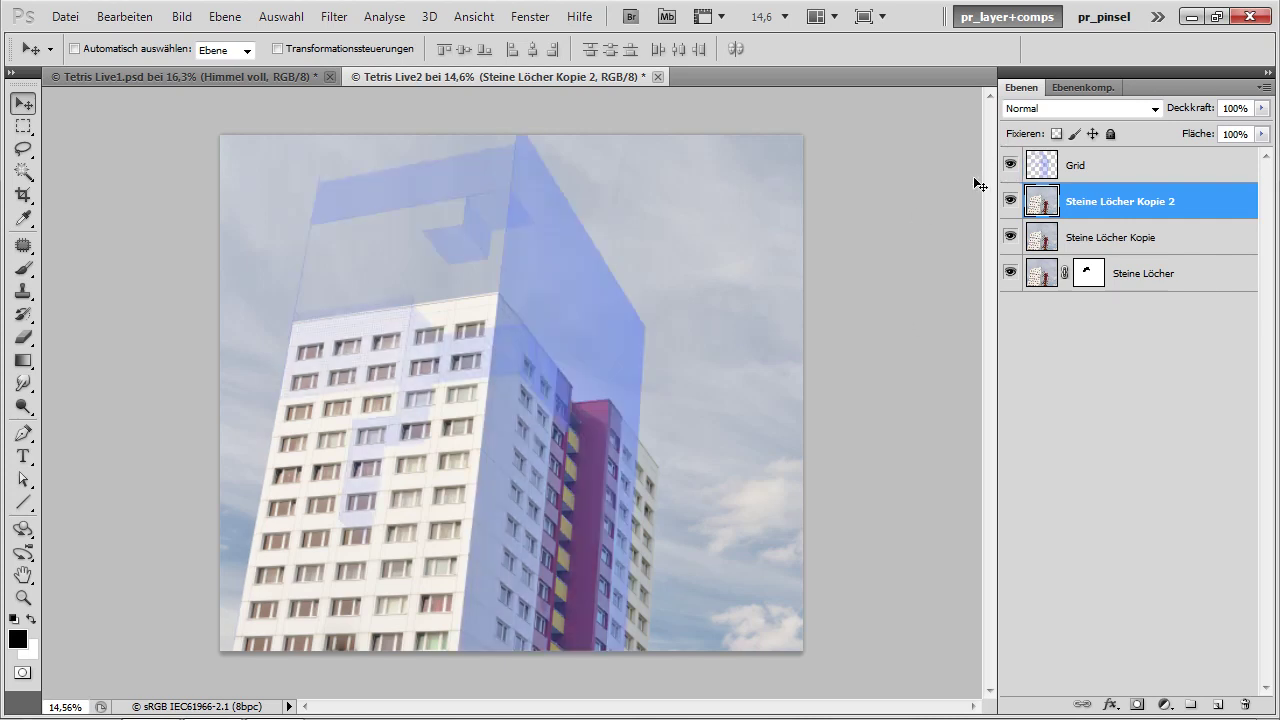
{"action": "mouse_move", "coordinate": [463, 229]}
{"action": "left_mouse_down"}
{"action": "mouse_move", "coordinate": [571, 191]}
{"action": "mouse_move", "coordinate": [571, 406]}
{"action": "left_mouse_up"}
{"action": "mouse_move", "coordinate": [629, 545]}
{"action": "left_mouse_down"}
{"action": "mouse_move", "coordinate": [343, 409]}
{"action": "mouse_move", "coordinate": [626, 337]}
{"action": "mouse_move", "coordinate": [800, 380]}
{"action": "mouse_move", "coordinate": [690, 318]}
{"action": "mouse_move", "coordinate": [623, 334]}
{"action": "left_mouse_up"}
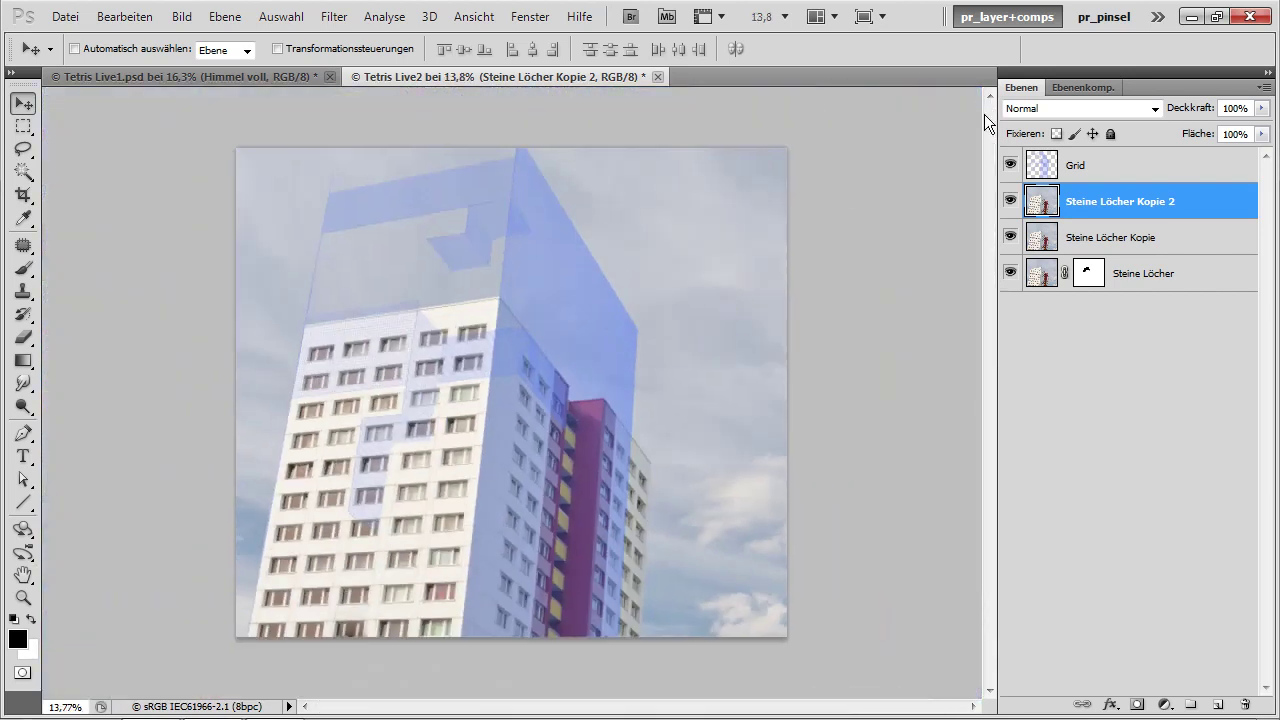
Step: Hide the Grid layer and open the Fluchtpunkt (Vanishing Point) filter
{"action": "left_click", "coordinate": [1010, 167]}
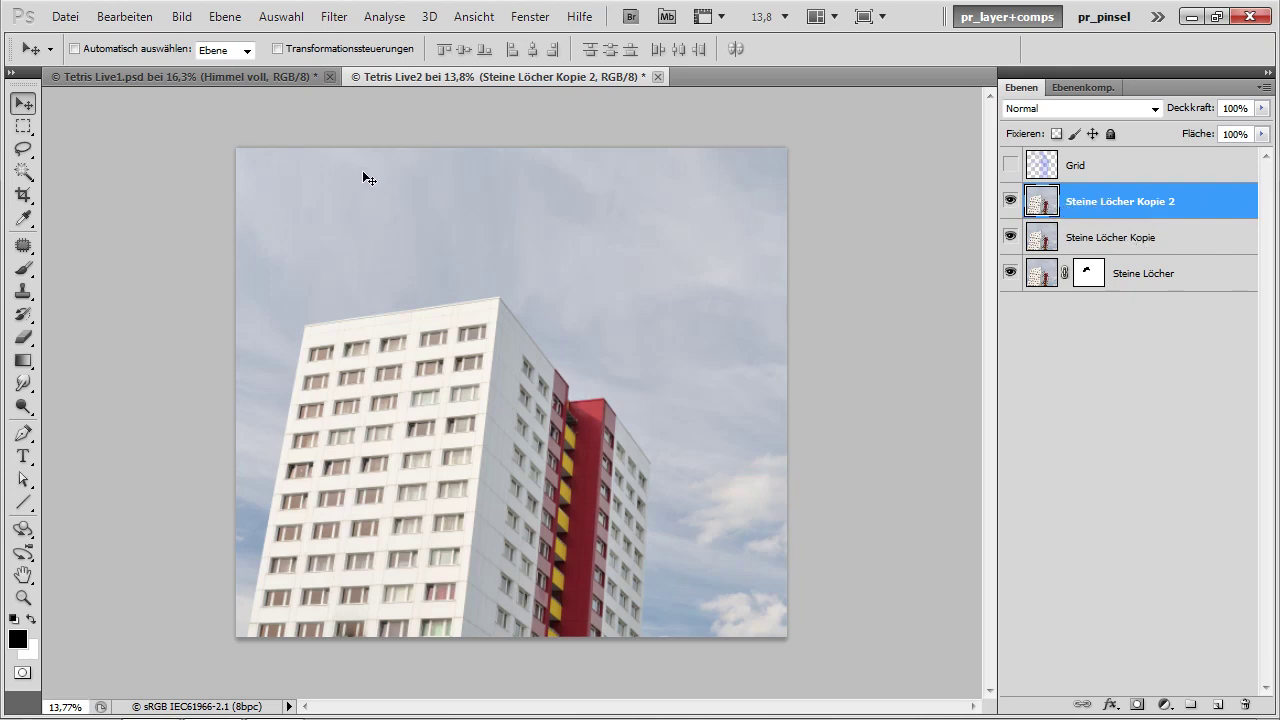
{"action": "left_click", "coordinate": [334, 17]}
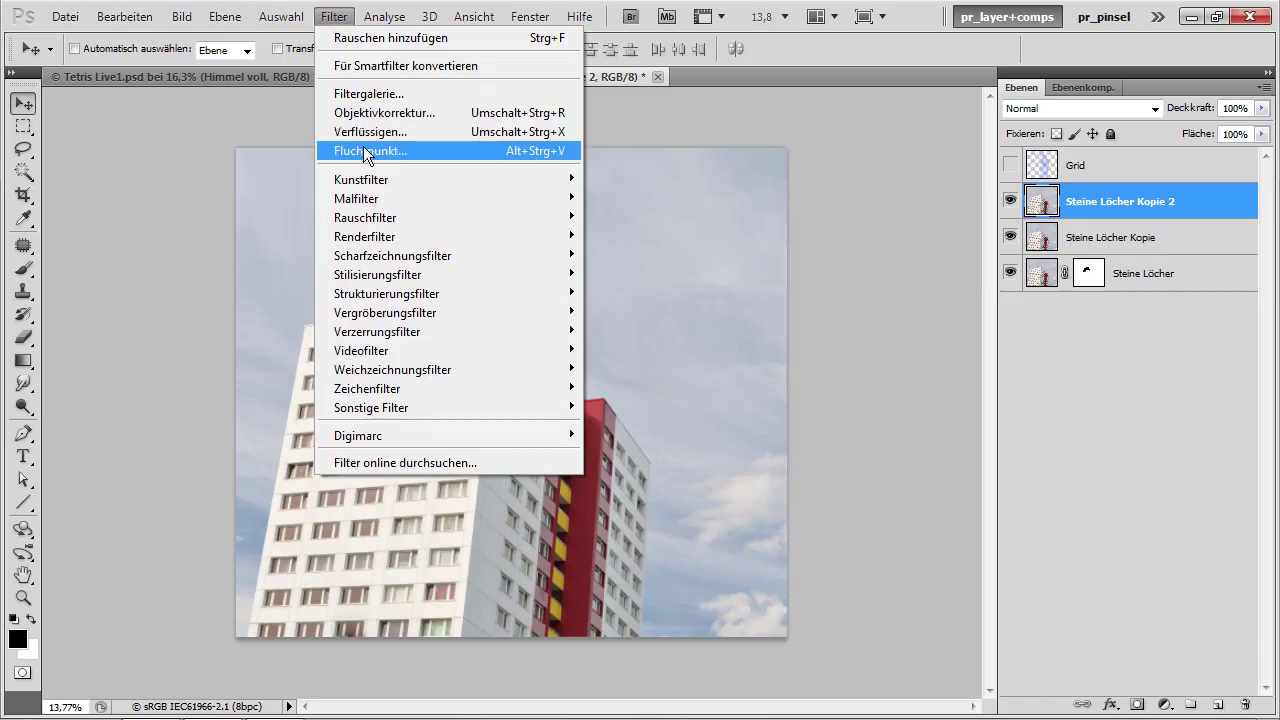
{"action": "left_click", "coordinate": [366, 151]}
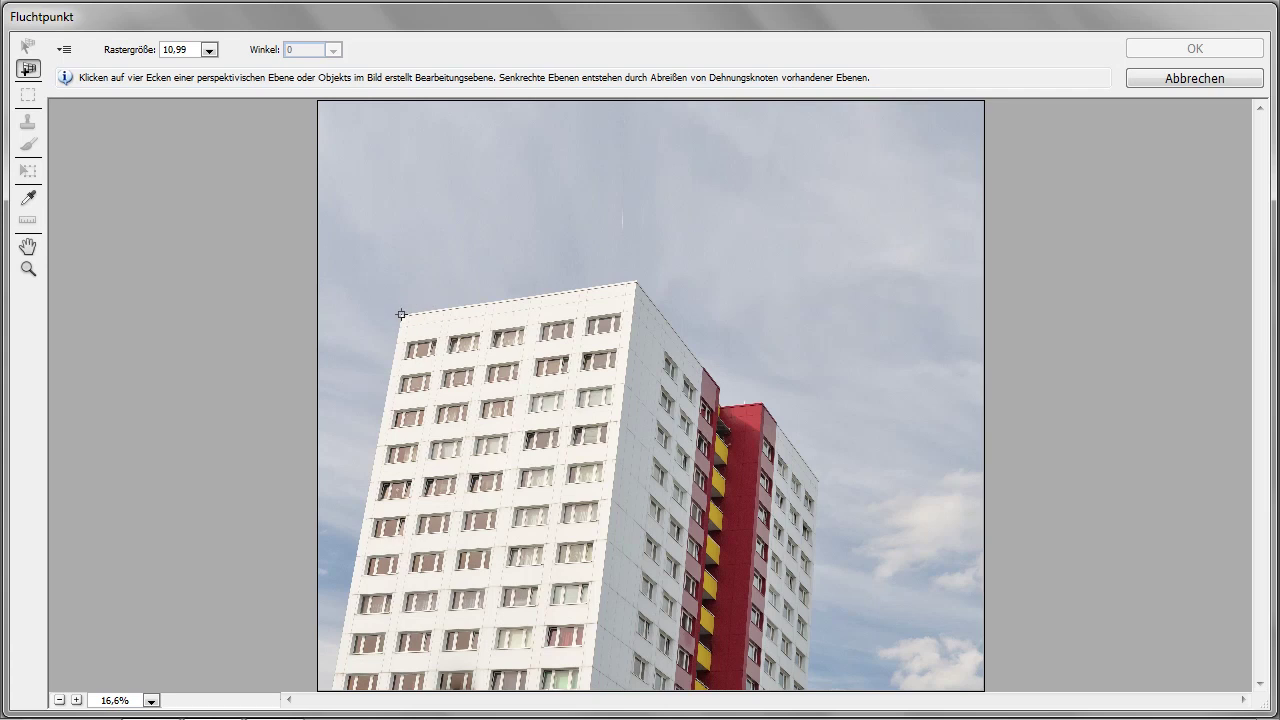
Step: Place a four-corner perspective plane on the tower's front facade, lowering the bottom-left corner
{"action": "left_click", "coordinate": [401, 314]}
{"action": "left_click", "coordinate": [637, 281]}
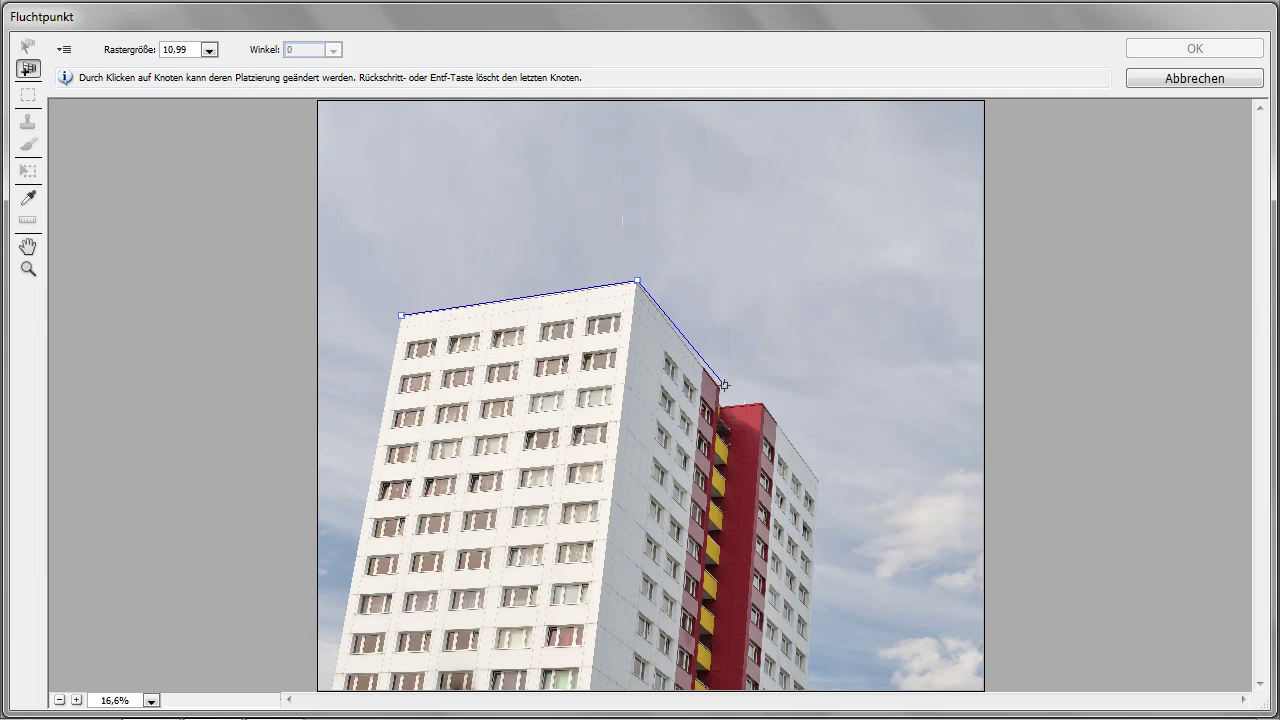
{"action": "left_click", "coordinate": [596, 625]}
{"action": "left_click", "coordinate": [355, 603]}
{"action": "left_click_drag", "start_coordinate": [355, 603], "coordinate": [344, 633]}
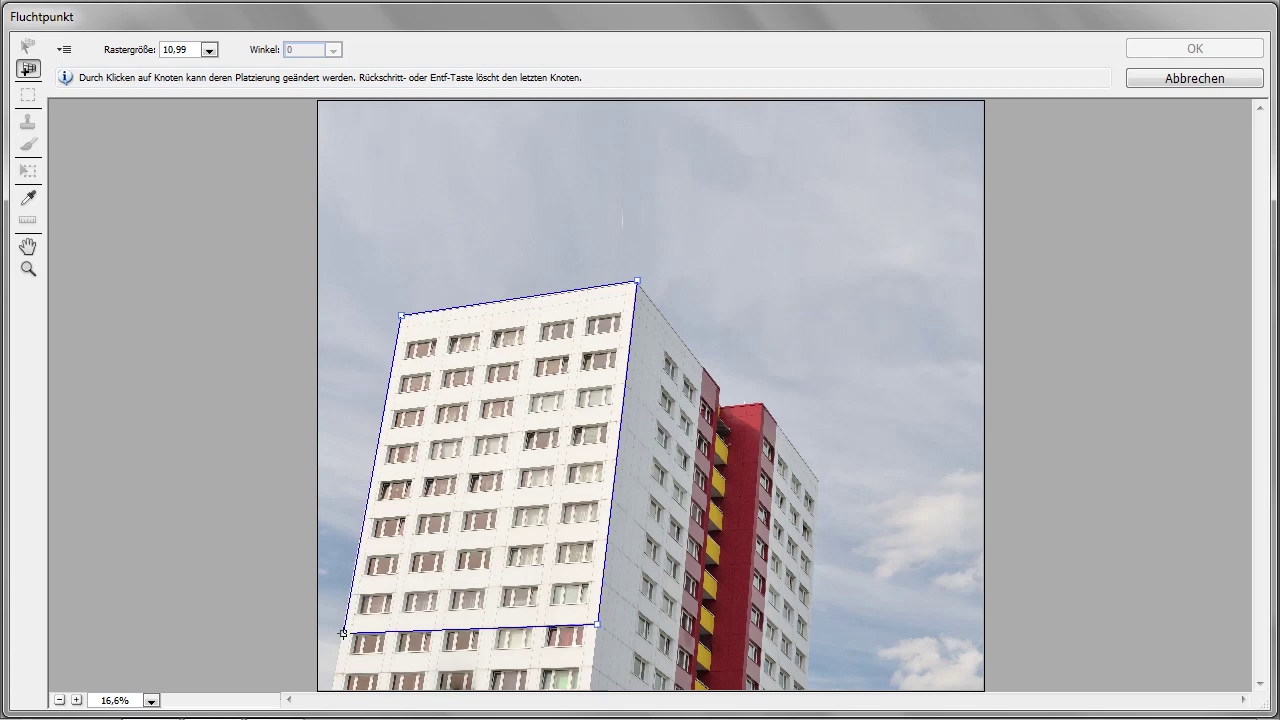
{"action": "left_click", "coordinate": [343, 633]}
Step: Zoom into the facade and fit the plane's top corners to the roof edge
{"action": "key", "text": "ctrl+plus"}
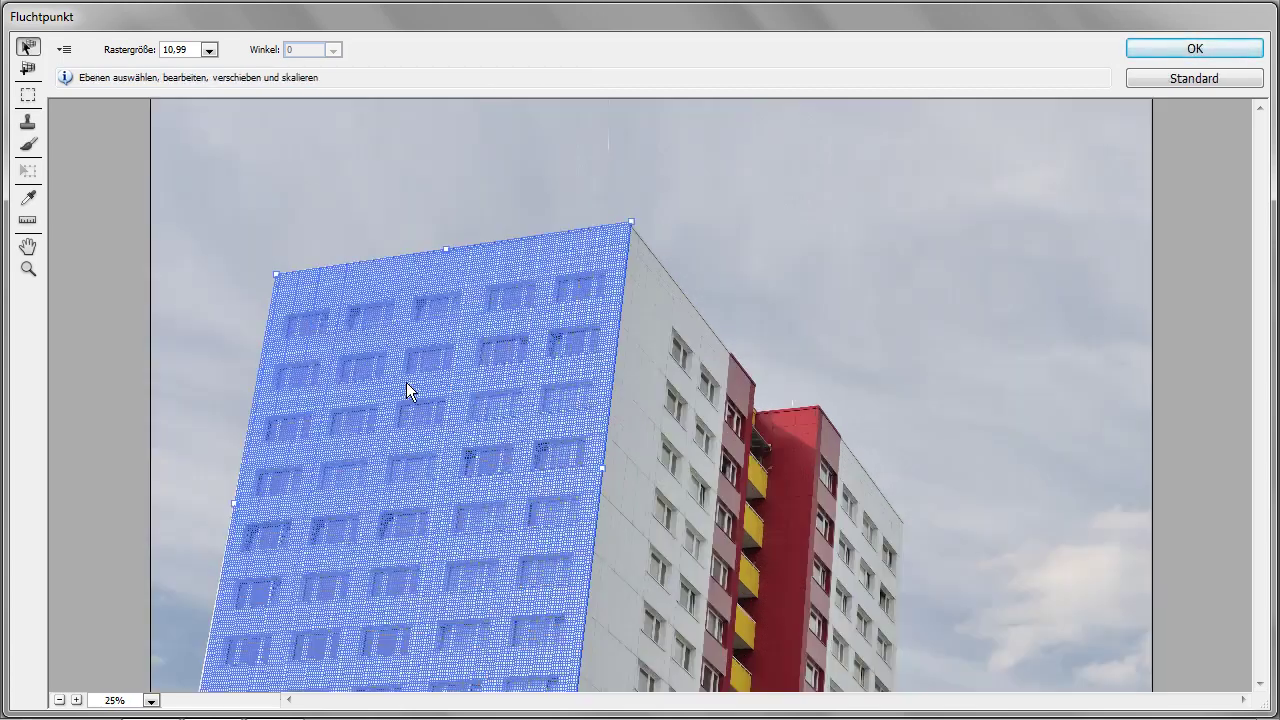
{"action": "scroll", "coordinate": [406, 391], "scroll_direction": "up", "scroll_amount": 1}
{"action": "scroll", "coordinate": [406, 391], "scroll_direction": "up", "scroll_amount": 1}
{"action": "scroll", "coordinate": [406, 391], "scroll_direction": "up", "scroll_amount": 2}
{"action": "mouse_move", "coordinate": [406, 382]}
{"action": "left_mouse_down"}
{"action": "mouse_move", "coordinate": [534, 214]}
{"action": "mouse_move", "coordinate": [486, 363]}
{"action": "left_mouse_up"}
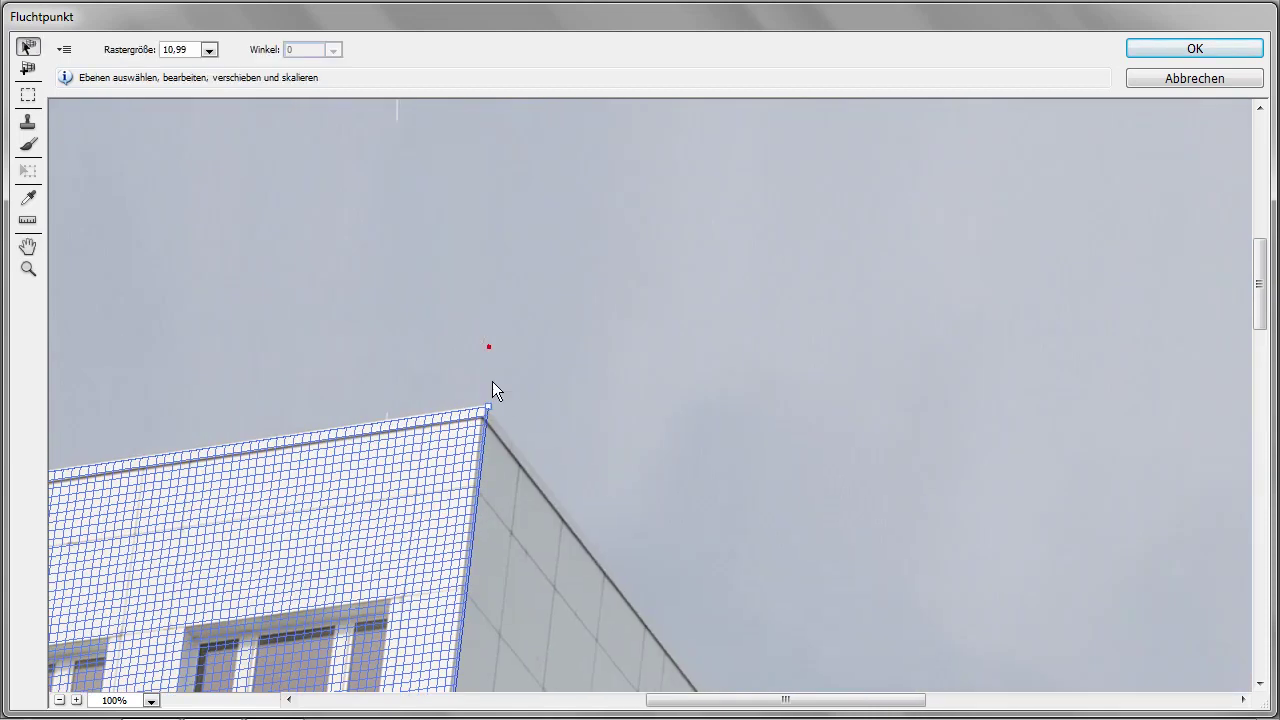
{"action": "left_click_drag", "start_coordinate": [488, 408], "coordinate": [494, 411]}
{"action": "left_click_drag", "start_coordinate": [230, 450], "coordinate": [770, 326]}
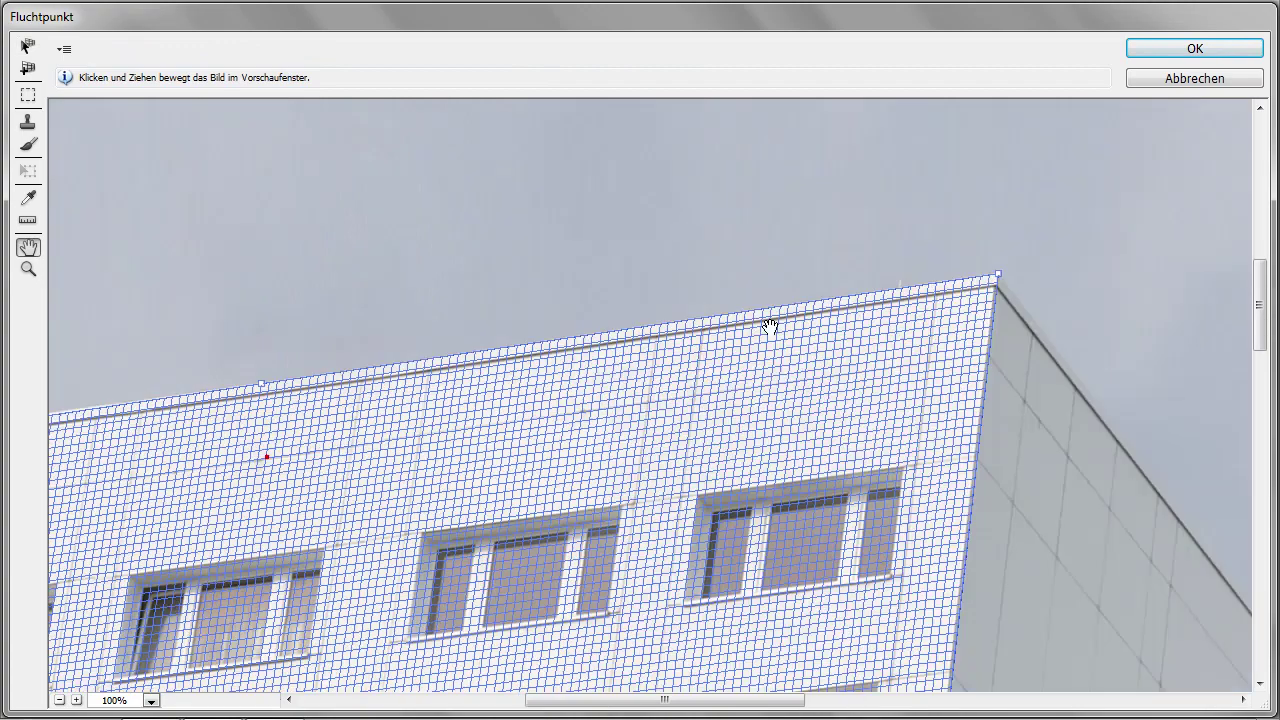
{"action": "left_click_drag", "start_coordinate": [247, 381], "coordinate": [531, 366]}
{"action": "key", "text": "v"}
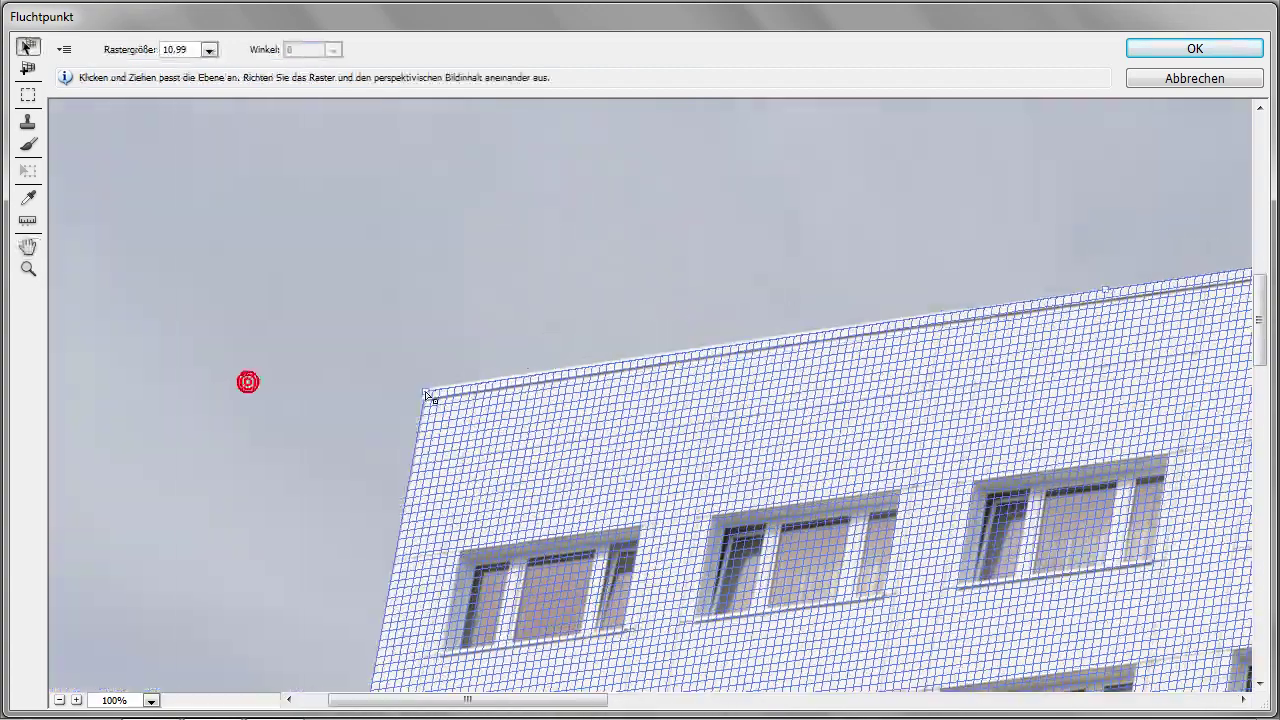
{"action": "left_click", "coordinate": [428, 396]}
Step: Pan down and align the plane's bottom-left corner with the window row
{"action": "key", "text": "h"}
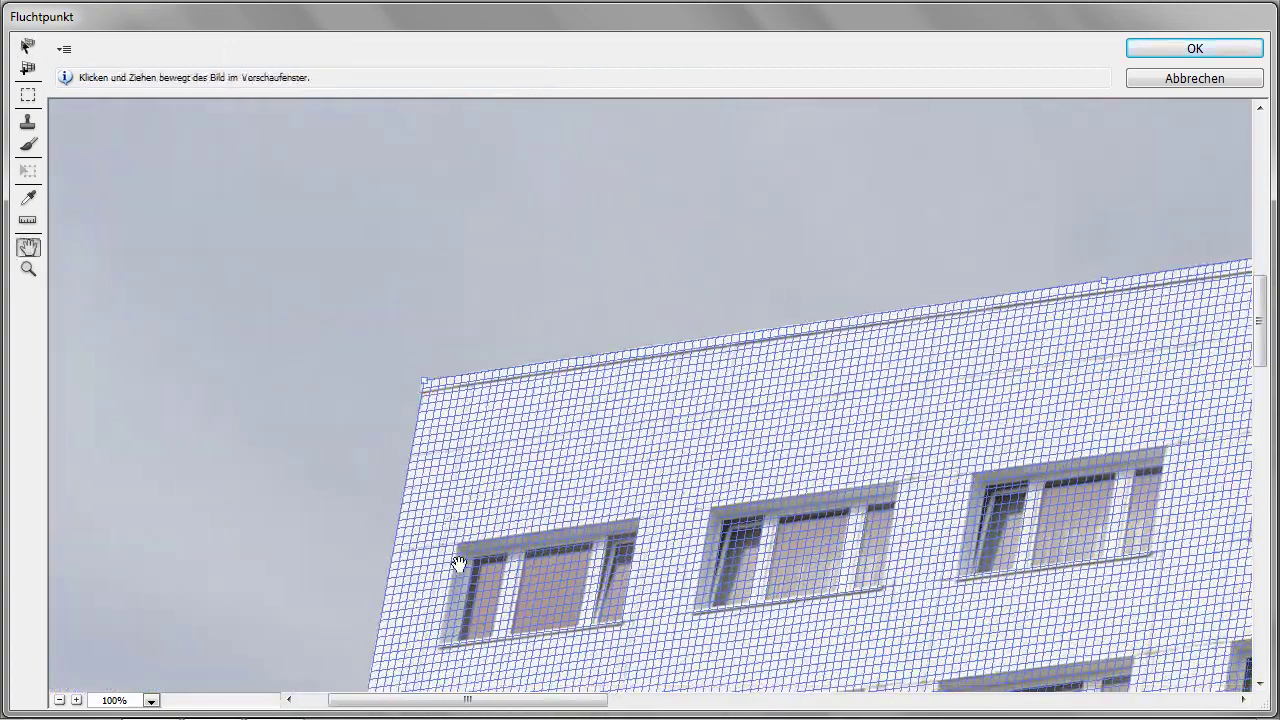
{"action": "left_click_drag", "start_coordinate": [458, 565], "coordinate": [434, 243]}
{"action": "left_click_drag", "start_coordinate": [405, 630], "coordinate": [400, 500]}
{"action": "left_click_drag", "start_coordinate": [352, 579], "coordinate": [435, 272]}
{"action": "left_click_drag", "start_coordinate": [312, 571], "coordinate": [337, 371]}
{"action": "left_click_drag", "start_coordinate": [330, 540], "coordinate": [229, 449]}
{"action": "key", "text": "v"}
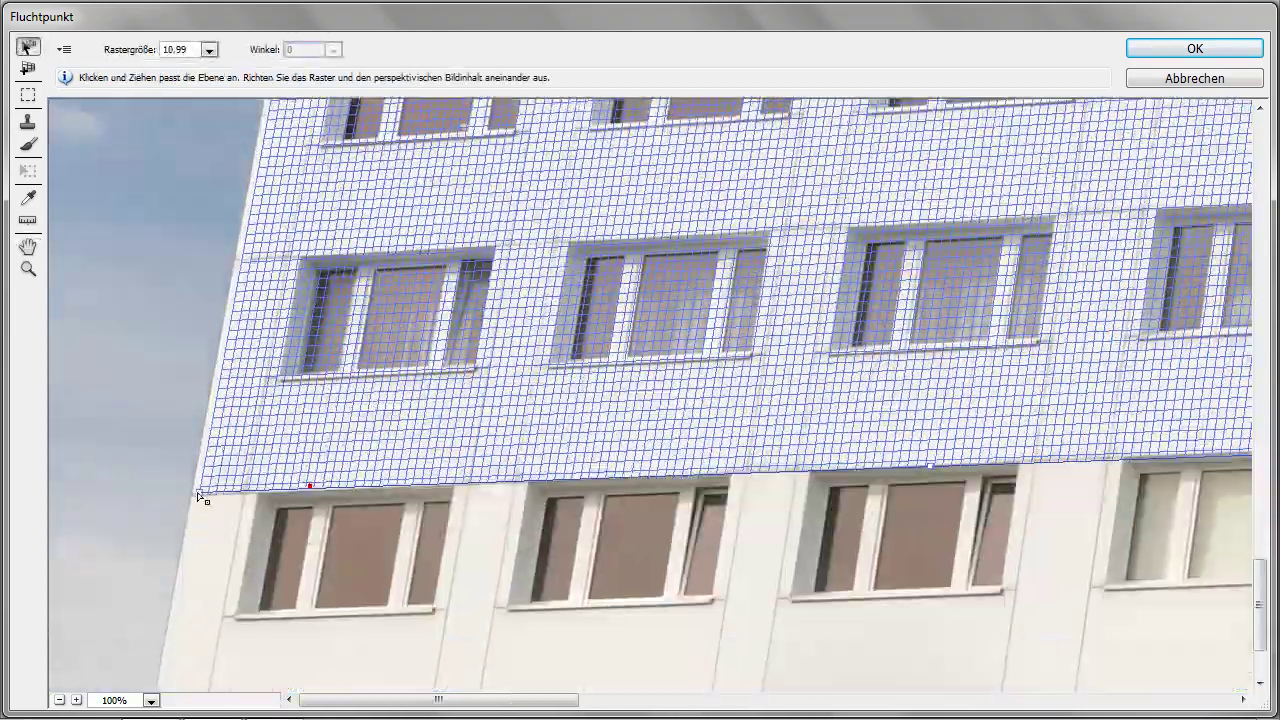
{"action": "left_click_drag", "start_coordinate": [199, 494], "coordinate": [216, 490]}
Step: Align the right-side corners with the facade edges, then zoom out to the whole building
{"action": "key", "text": "h"}
{"action": "left_click_drag", "start_coordinate": [929, 434], "coordinate": [634, 409]}
{"action": "mouse_move", "coordinate": [972, 392]}
{"action": "left_mouse_down"}
{"action": "mouse_move", "coordinate": [872, 372]}
{"action": "mouse_move", "coordinate": [452, 392]}
{"action": "left_mouse_up"}
{"action": "key", "text": "v"}
{"action": "left_click_drag", "start_coordinate": [677, 441], "coordinate": [672, 426]}
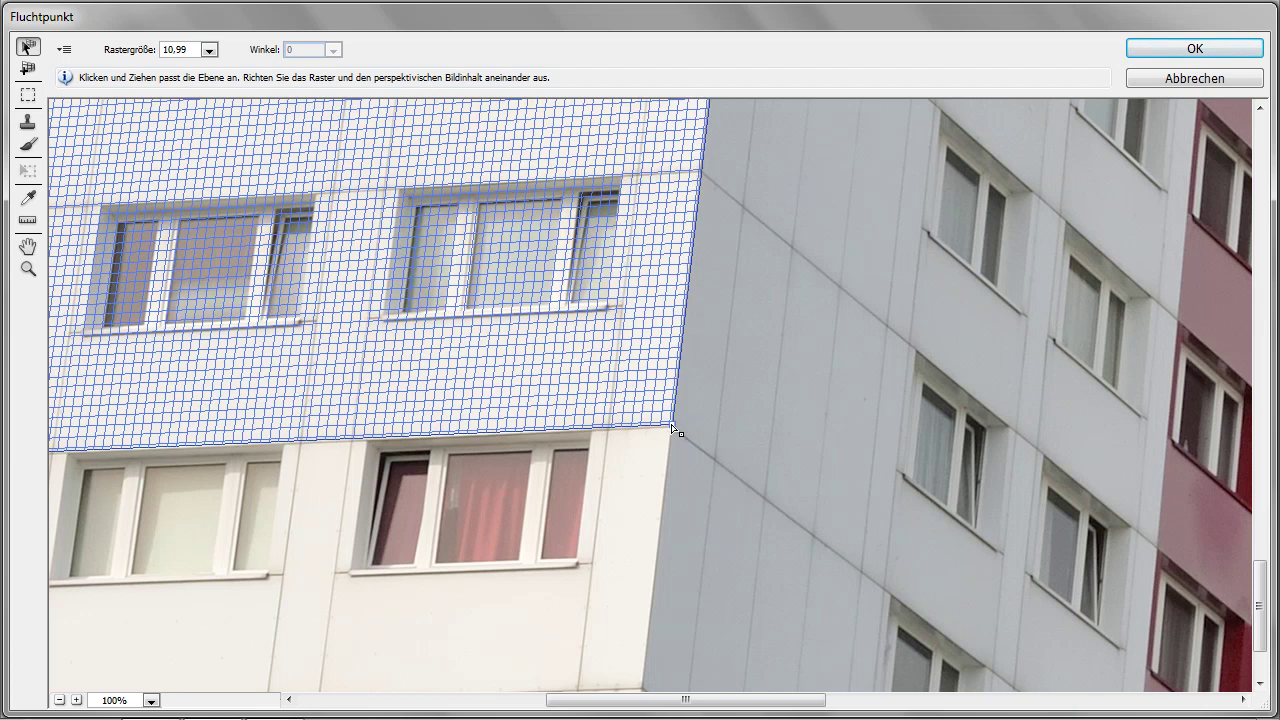
{"action": "left_click_drag", "start_coordinate": [580, 171], "coordinate": [598, 246]}
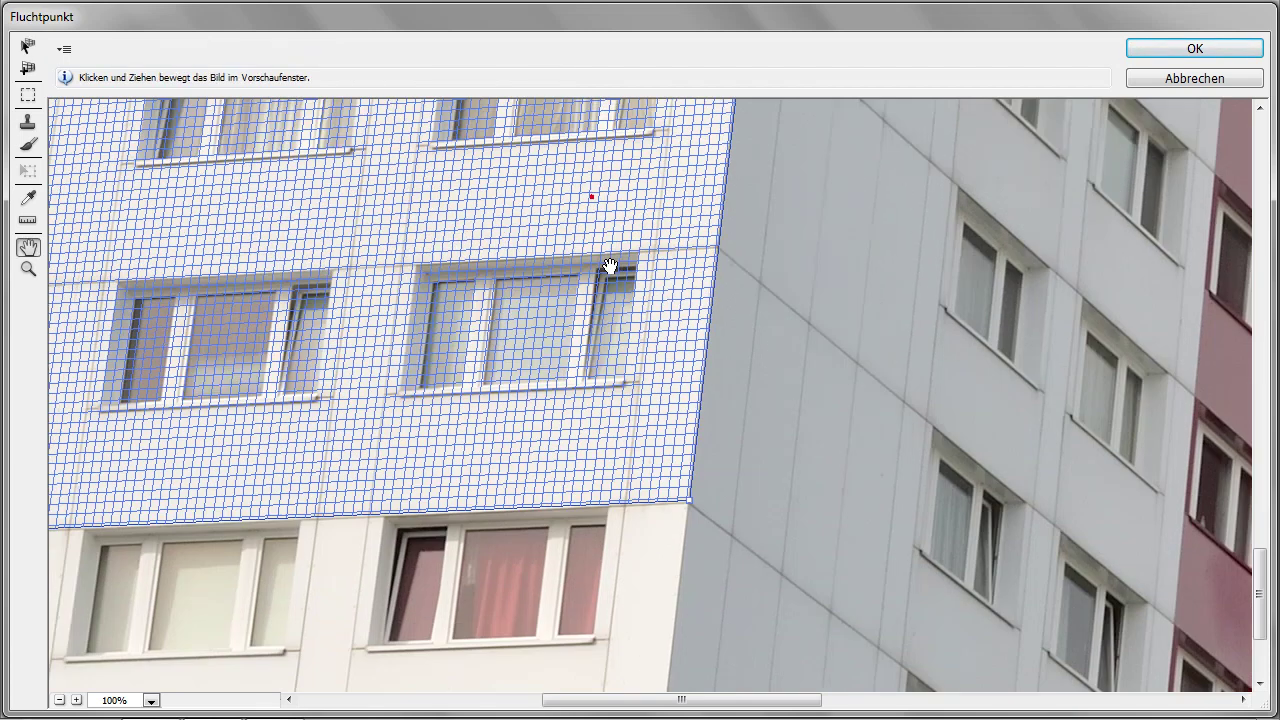
{"action": "left_click_drag", "start_coordinate": [688, 500], "coordinate": [689, 506]}
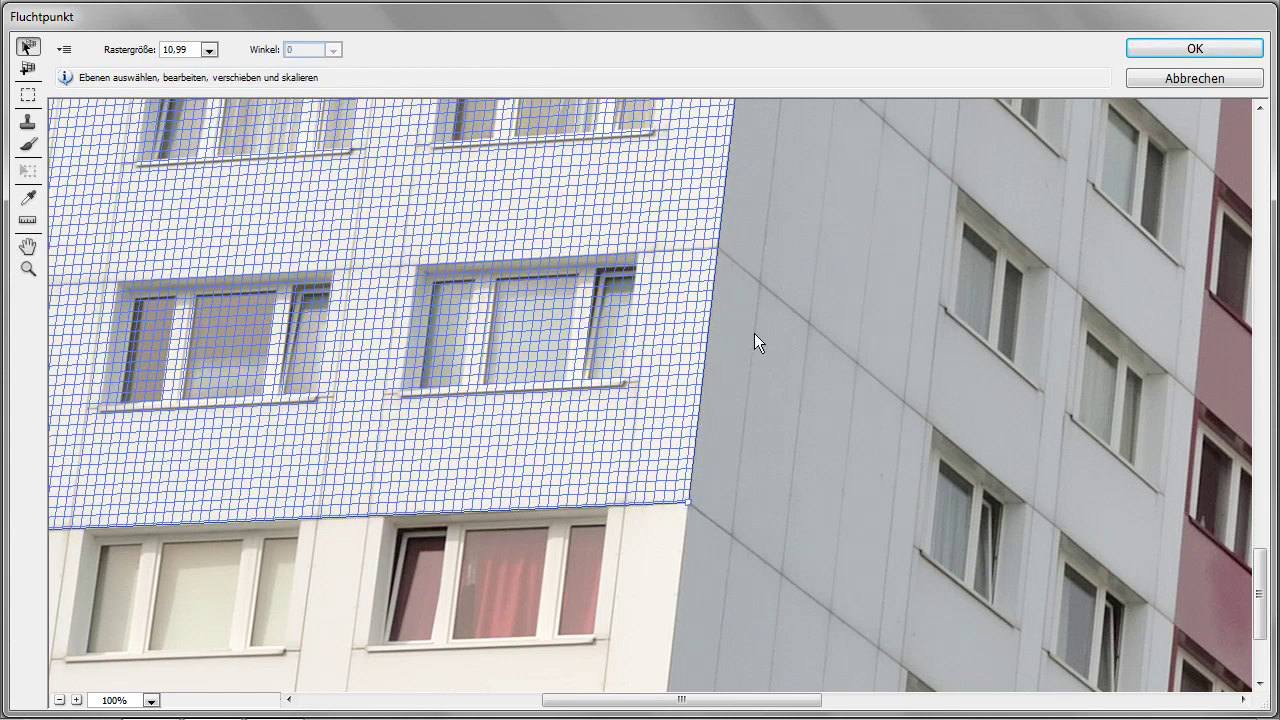
{"action": "key", "text": "ctrl+minus"}
{"action": "key", "text": "ctrl+minus"}
{"action": "key", "text": "ctrl+minus"}
{"action": "key", "text": "ctrl+minus"}
{"action": "key", "text": "ctrl+minus"}
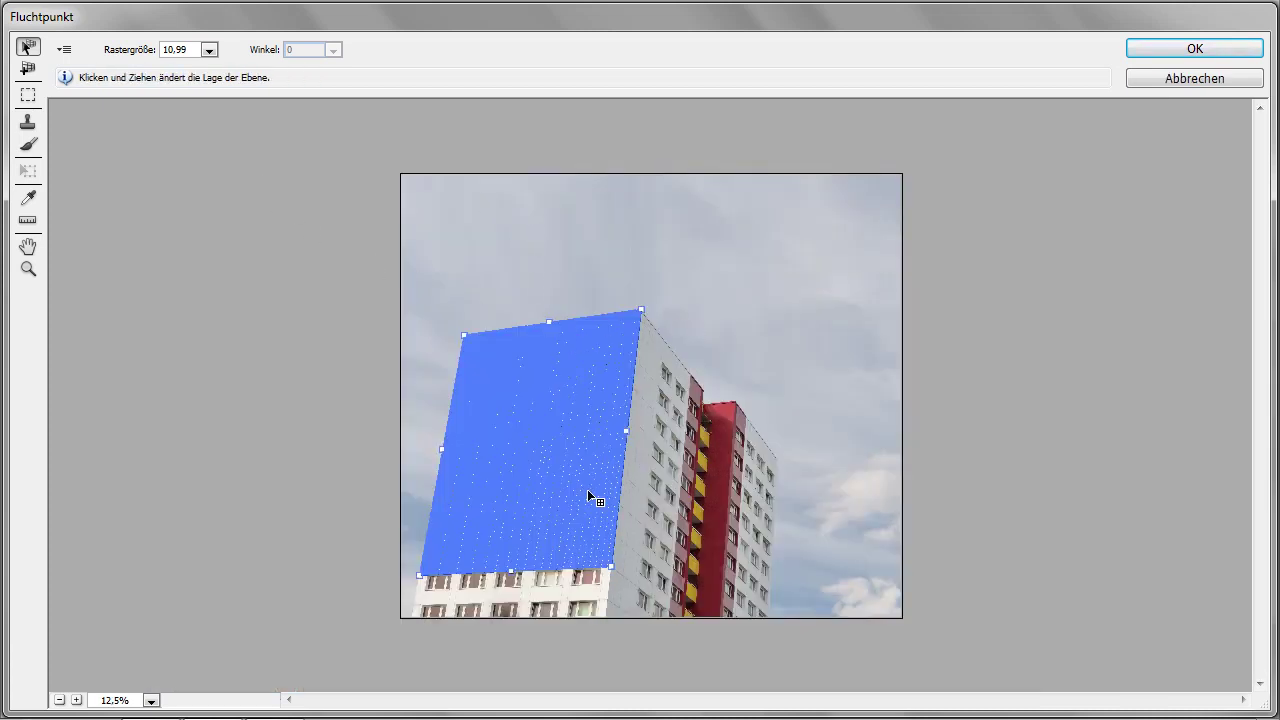
Step: Set the grid size to 77.99 and stretch the plane below the base and into the sky
{"action": "left_click_drag", "start_coordinate": [124, 58], "coordinate": [190, 58]}
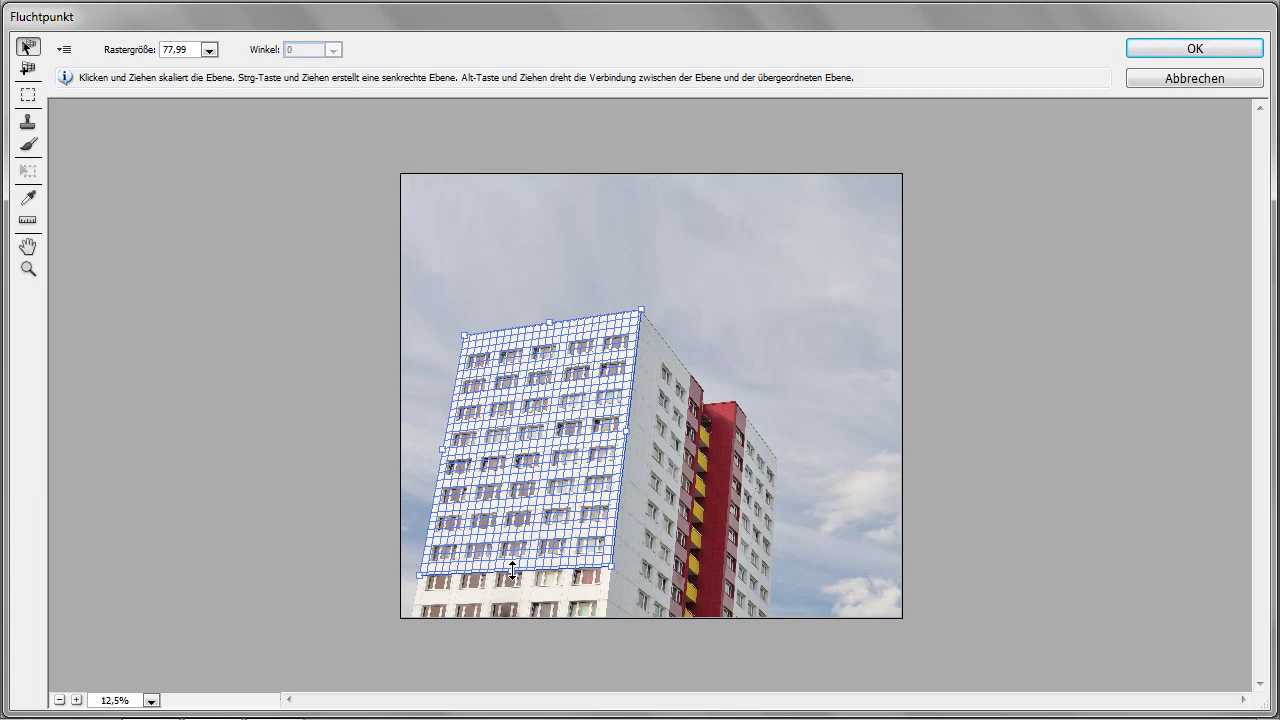
{"action": "left_click_drag", "start_coordinate": [513, 572], "coordinate": [510, 626]}
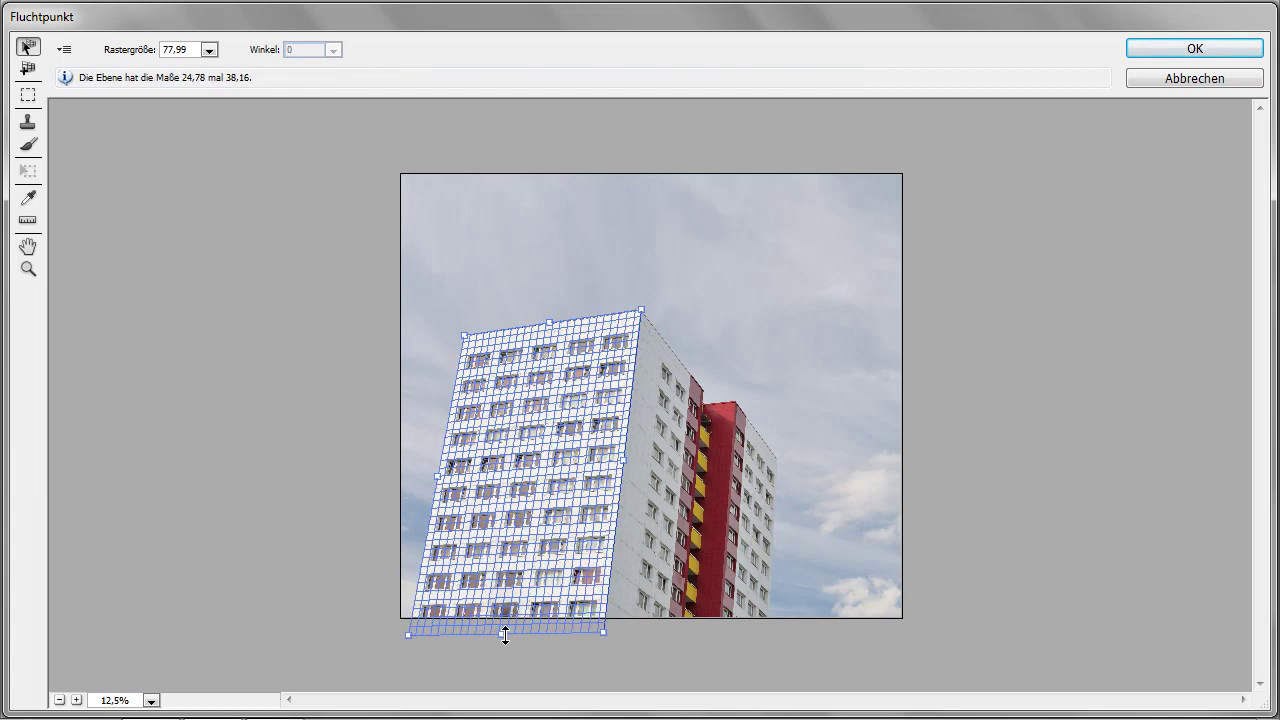
{"action": "mouse_move", "coordinate": [550, 322]}
{"action": "left_mouse_down"}
{"action": "mouse_move", "coordinate": [583, 217]}
{"action": "mouse_move", "coordinate": [514, 518]}
{"action": "mouse_move", "coordinate": [603, 141]}
{"action": "left_mouse_up"}
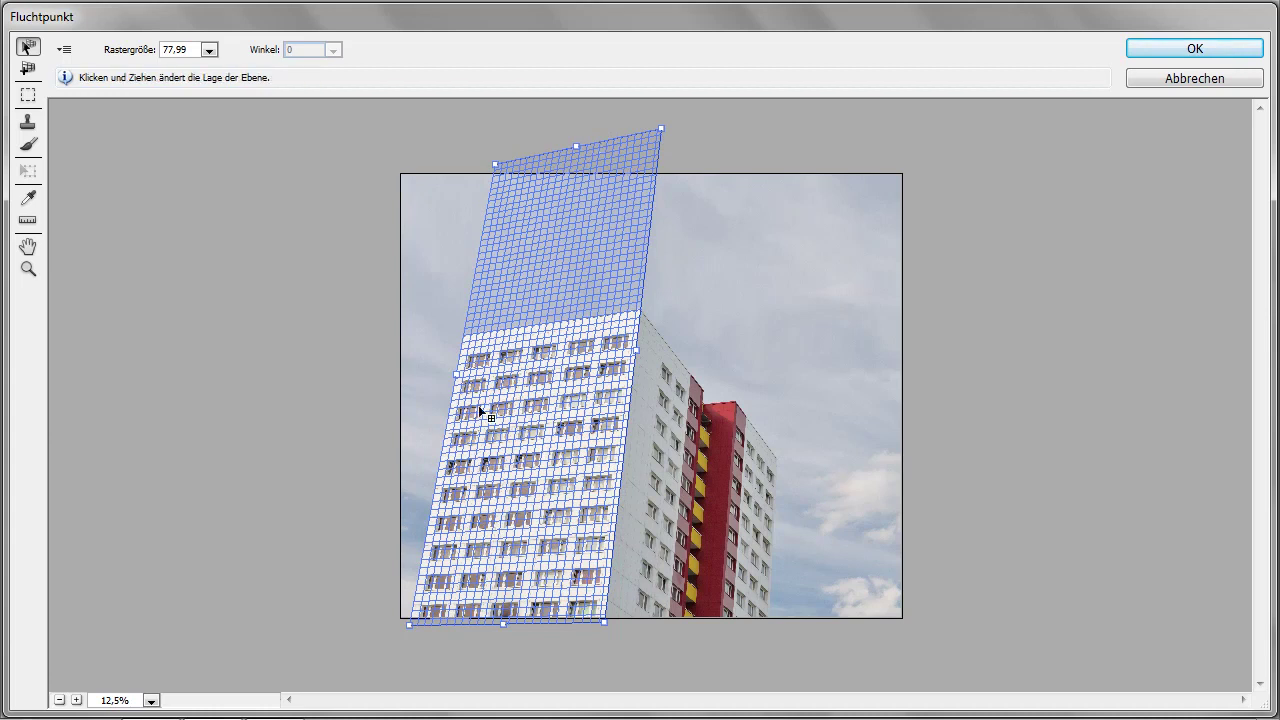
Step: Zoom the Vanishing Point preview in to 25%
{"action": "key", "text": "h"}
{"action": "key", "text": "v"}
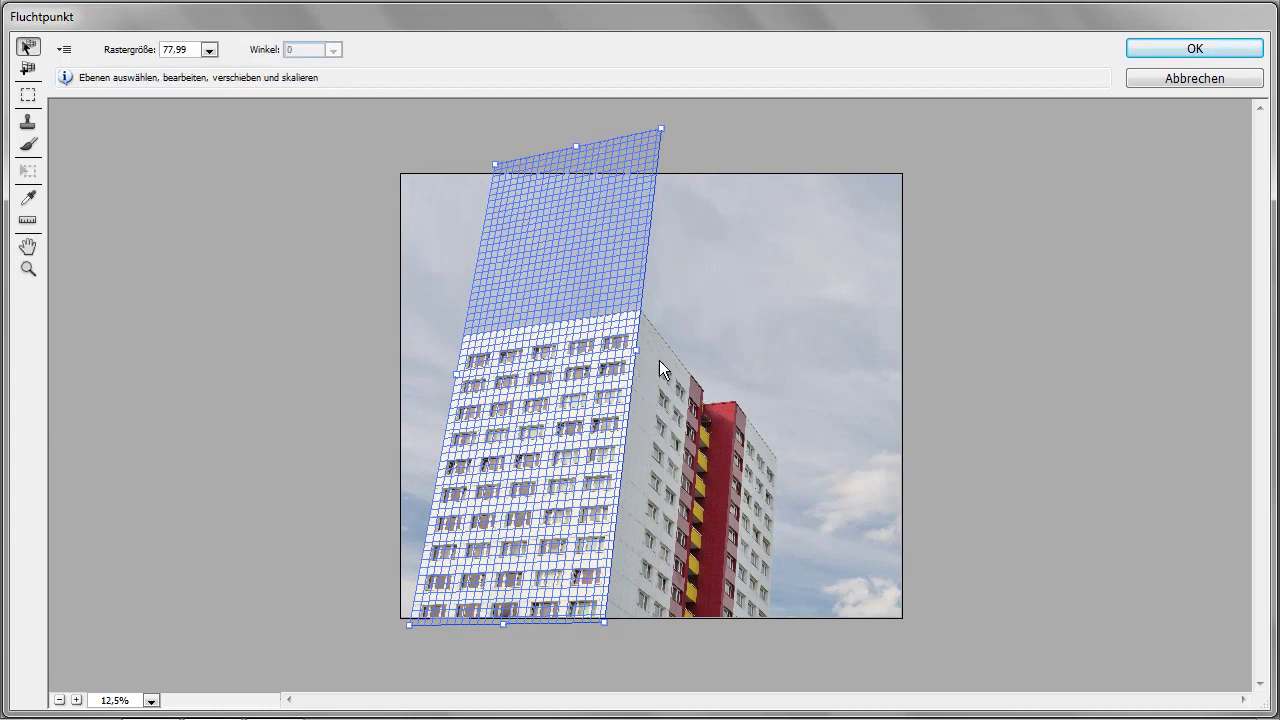
{"action": "key", "text": "ctrl+plus"}
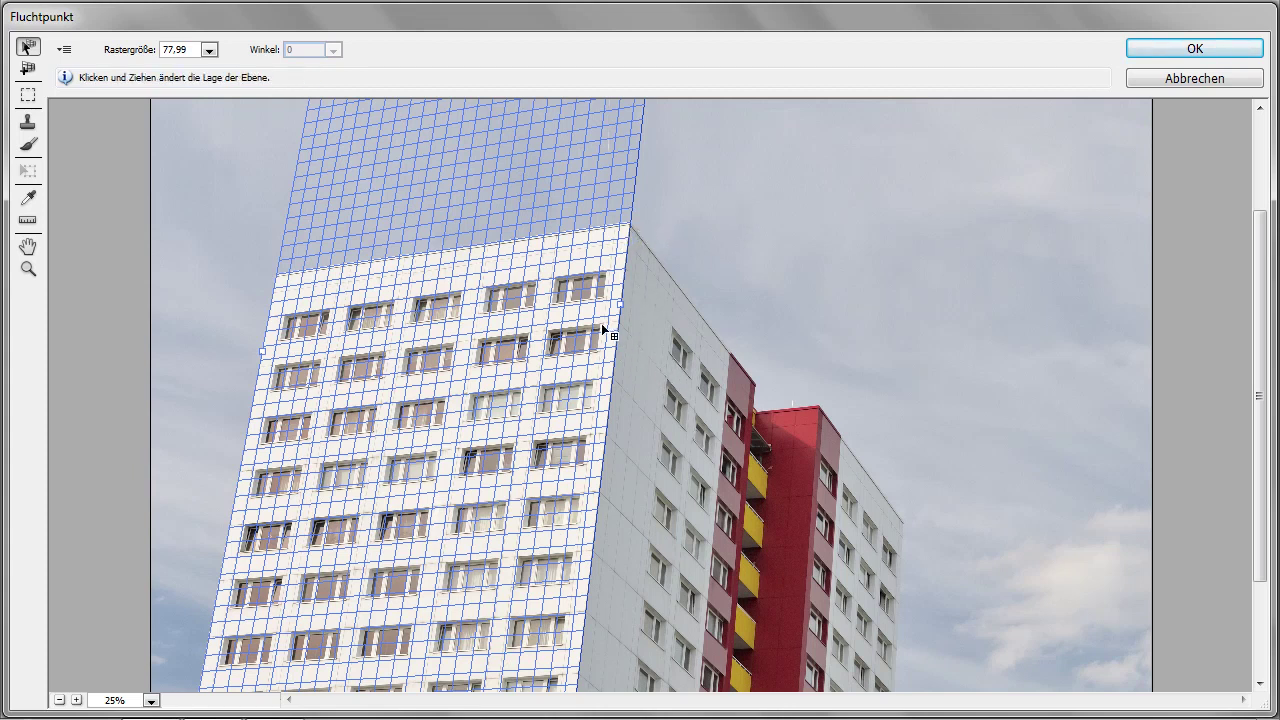
{"action": "key", "text": "alt"}
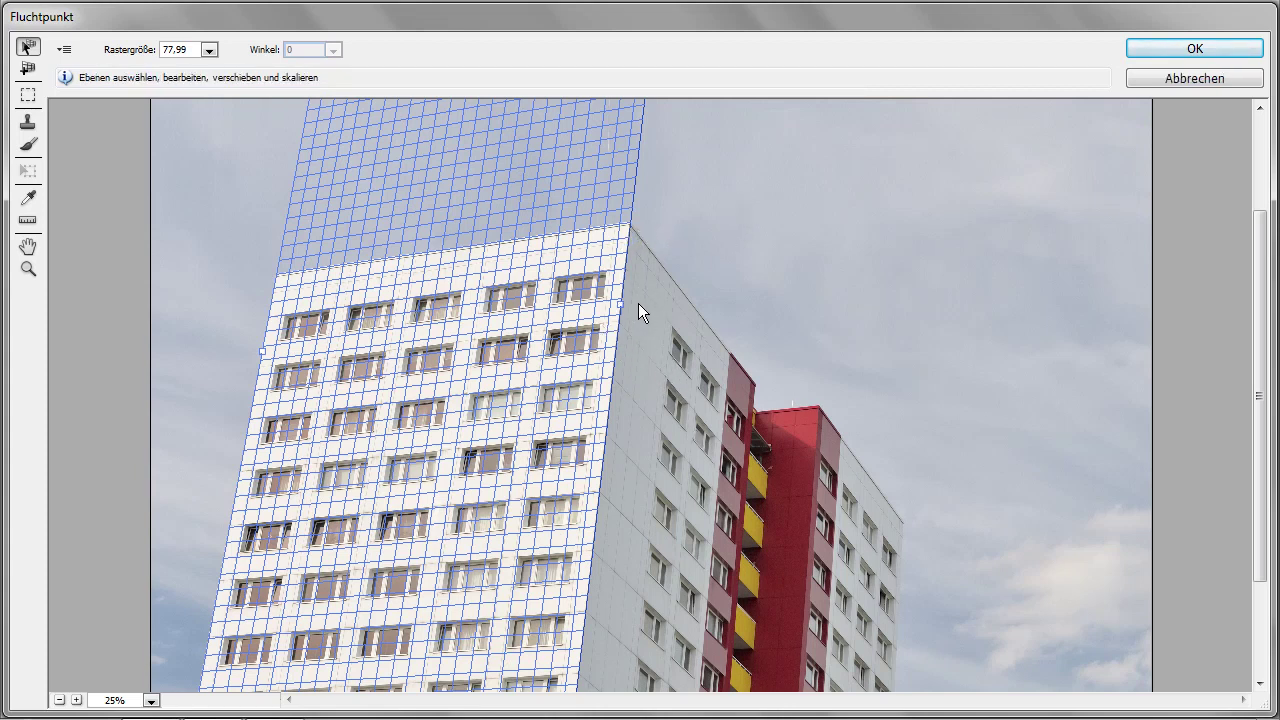
{"action": "key", "text": "alt"}
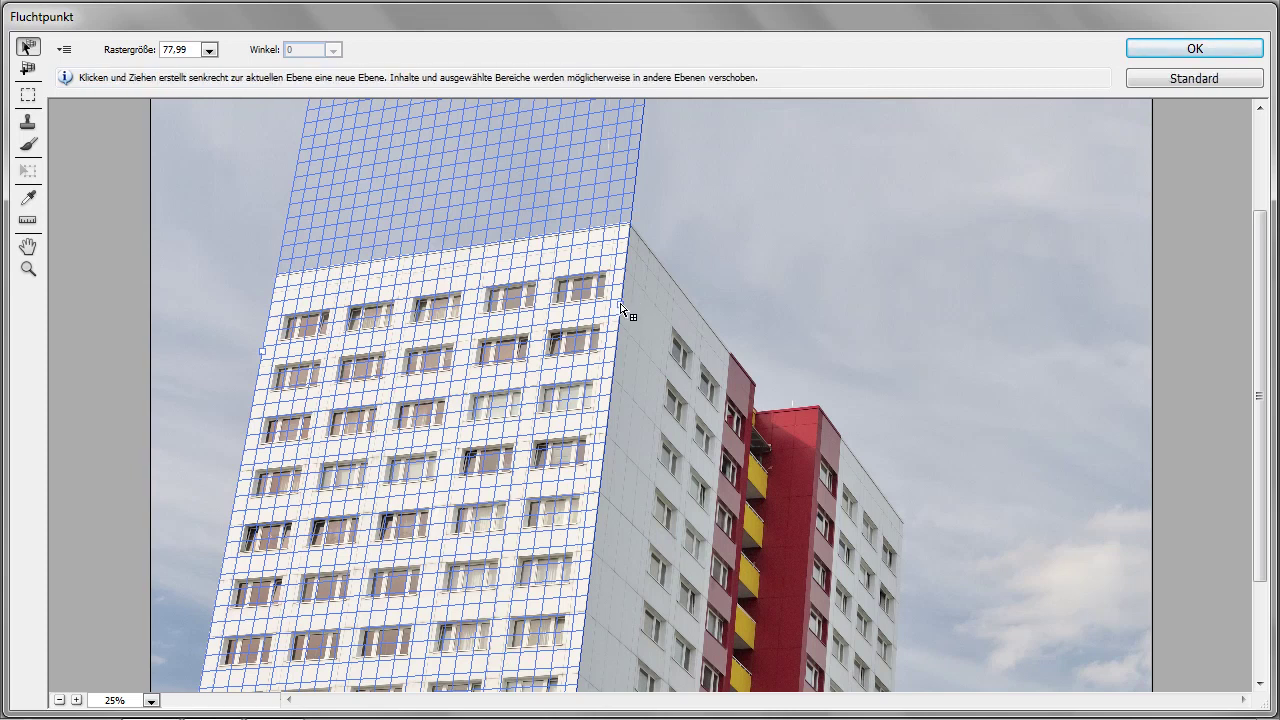
Step: Pull a perpendicular plane along the side facade, then zoom and pan to its top
{"action": "mouse_move", "coordinate": [620, 305]}
{"action": "left_mouse_down"}
{"action": "mouse_move", "coordinate": [840, 492]}
{"action": "mouse_move", "coordinate": [797, 481]}
{"action": "mouse_move", "coordinate": [731, 404]}
{"action": "mouse_move", "coordinate": [798, 461]}
{"action": "mouse_move", "coordinate": [765, 447]}
{"action": "mouse_move", "coordinate": [816, 475]}
{"action": "mouse_move", "coordinate": [768, 450]}
{"action": "mouse_move", "coordinate": [793, 482]}
{"action": "left_mouse_up"}
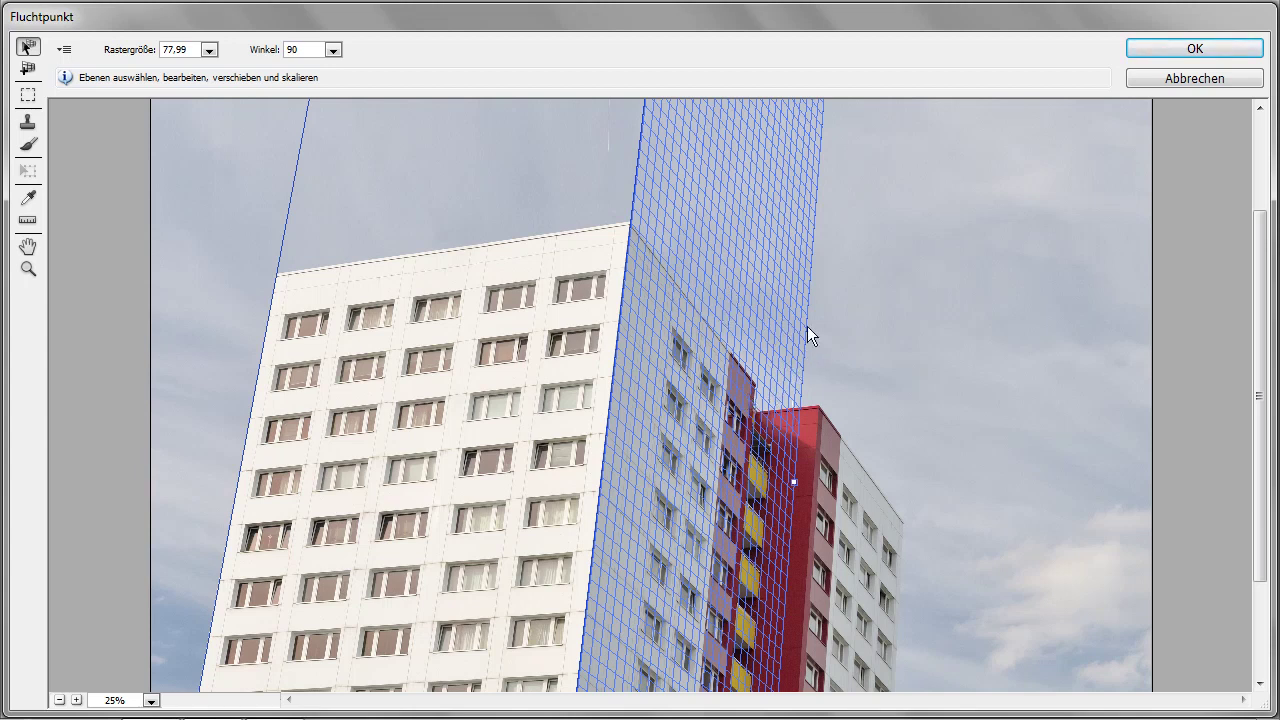
{"action": "key", "text": "alt"}
{"action": "scroll", "coordinate": [813, 306], "scroll_direction": "up", "scroll_amount": 1}
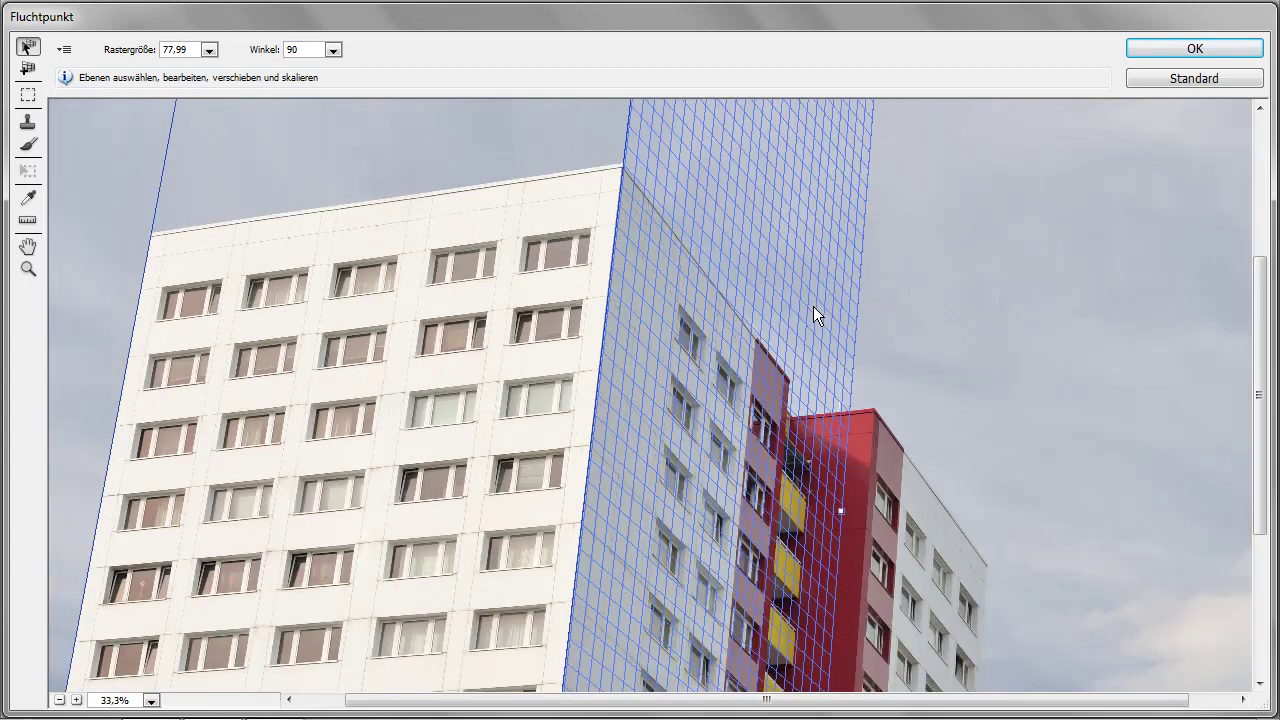
{"action": "scroll", "coordinate": [813, 306], "scroll_direction": "up", "scroll_amount": 1}
{"action": "key", "text": "h"}
{"action": "mouse_move", "coordinate": [813, 306]}
{"action": "left_mouse_down"}
{"action": "mouse_move", "coordinate": [667, 289]}
{"action": "mouse_move", "coordinate": [663, 320]}
{"action": "left_mouse_up"}
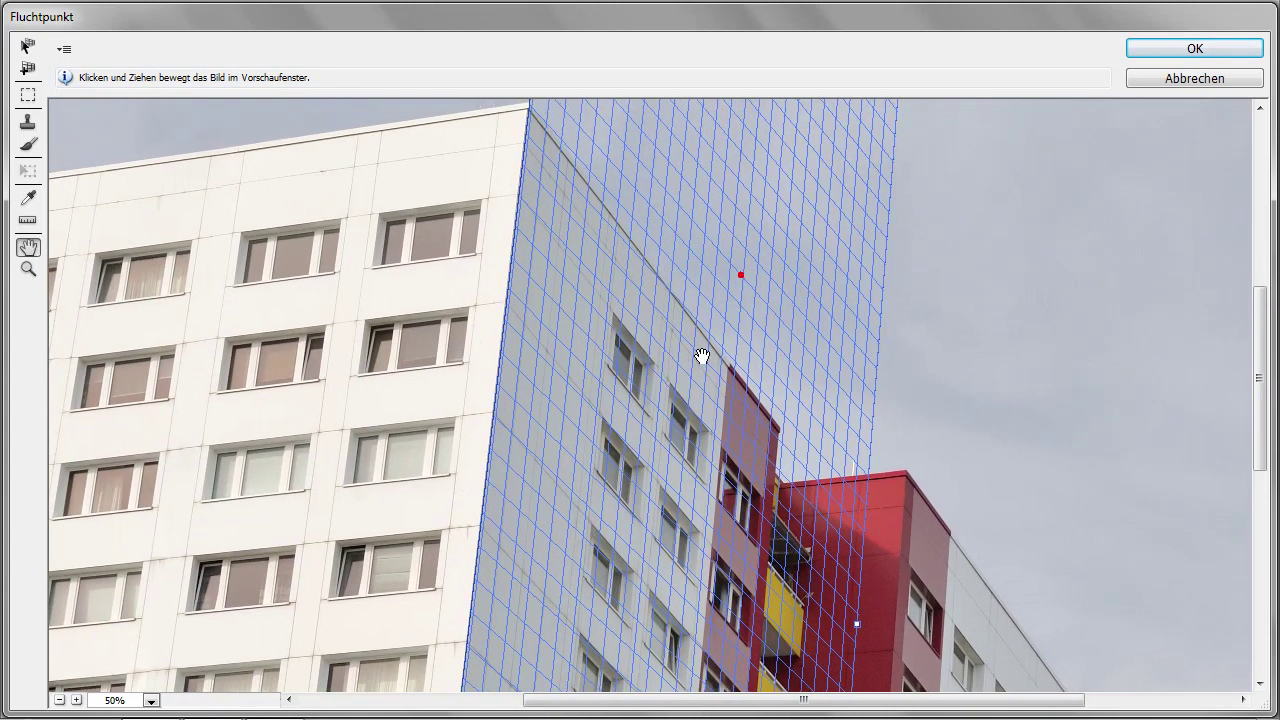
{"action": "key", "text": "v"}
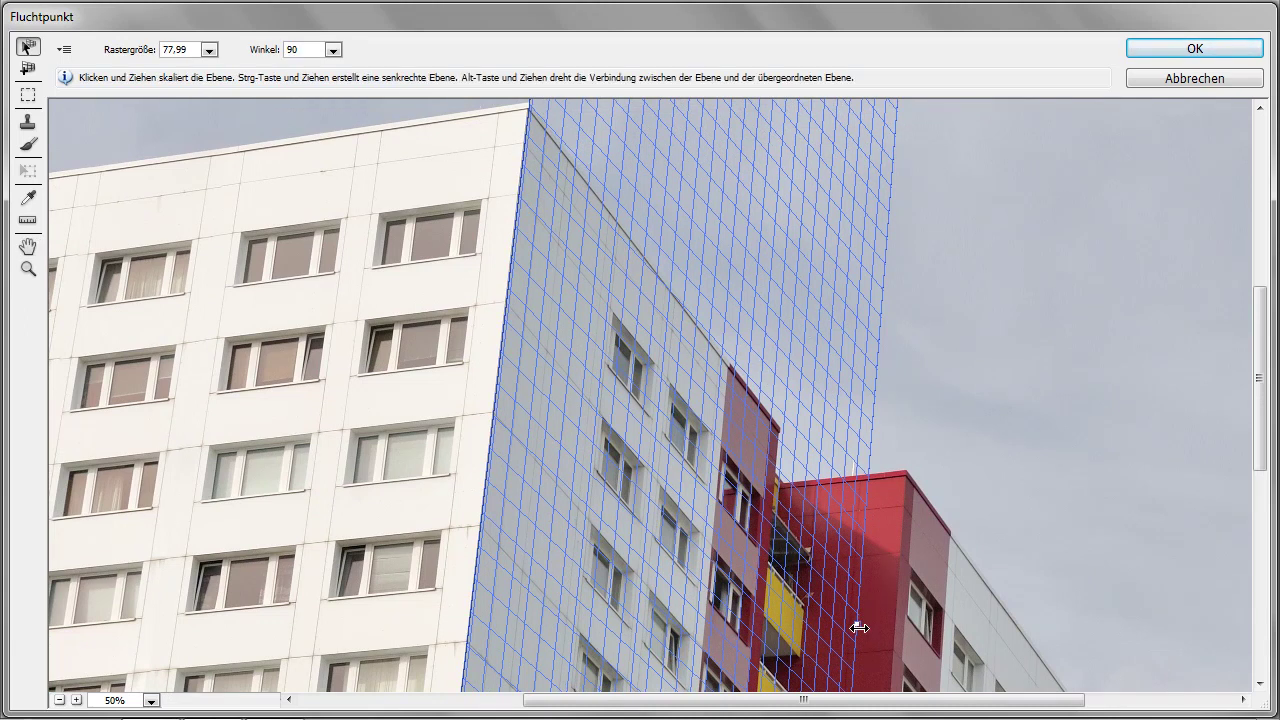
{"action": "key", "text": "alt"}
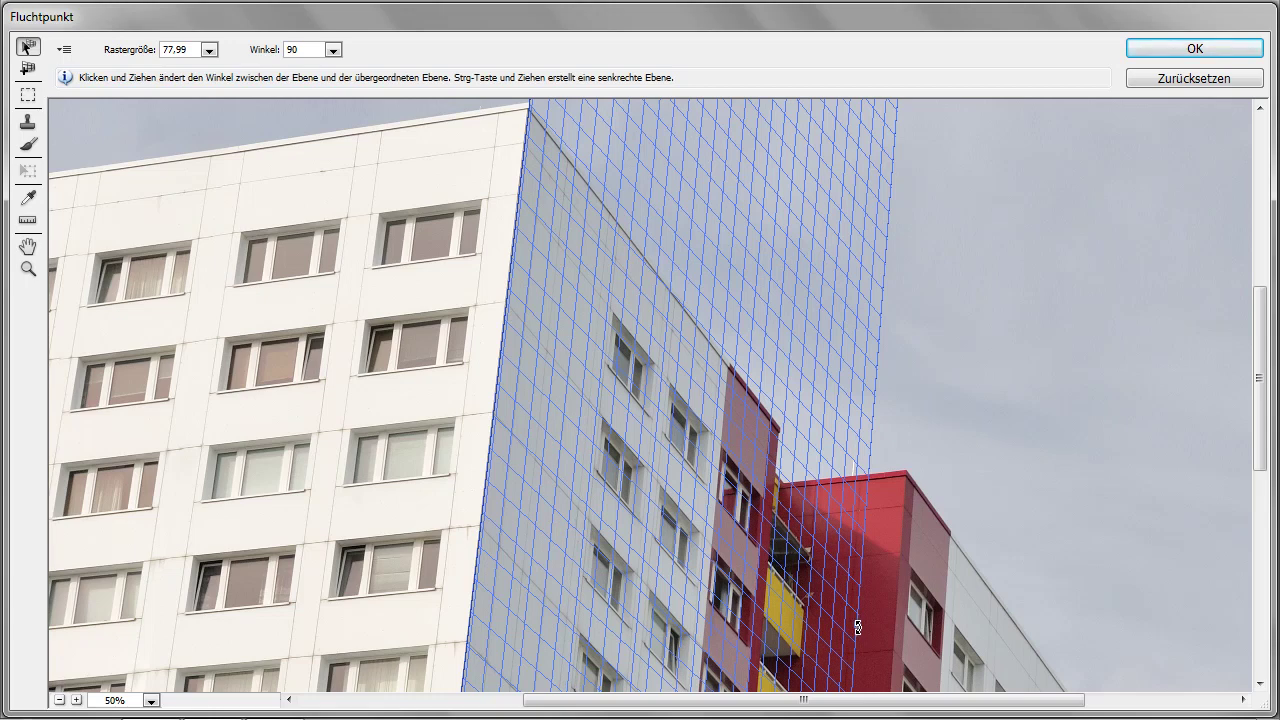
Step: Rotate the side plane from 90° to roughly 85.88° to match the tilted side facade
{"action": "mouse_move", "coordinate": [857, 627]}
{"action": "left_mouse_down"}
{"action": "mouse_move", "coordinate": [783, 625]}
{"action": "mouse_move", "coordinate": [799, 627]}
{"action": "left_mouse_up"}
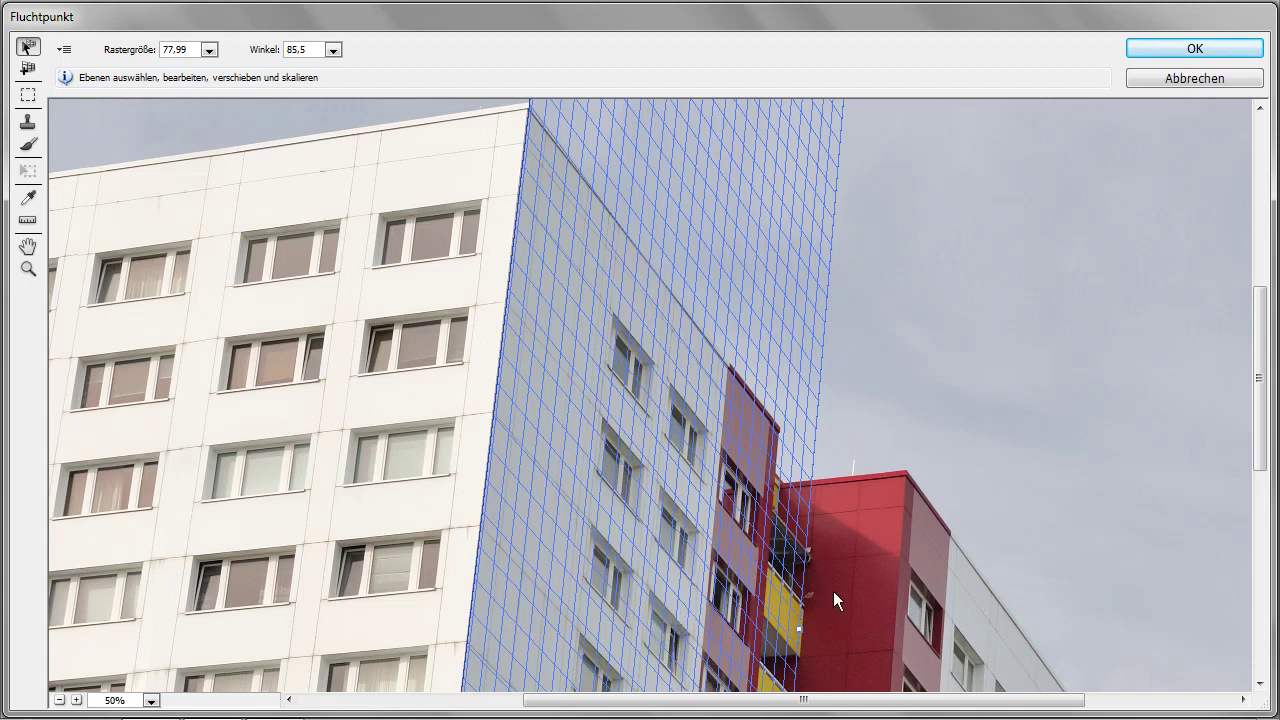
{"action": "key", "text": "alt"}
{"action": "left_click_drag", "start_coordinate": [798, 632], "coordinate": [798, 634]}
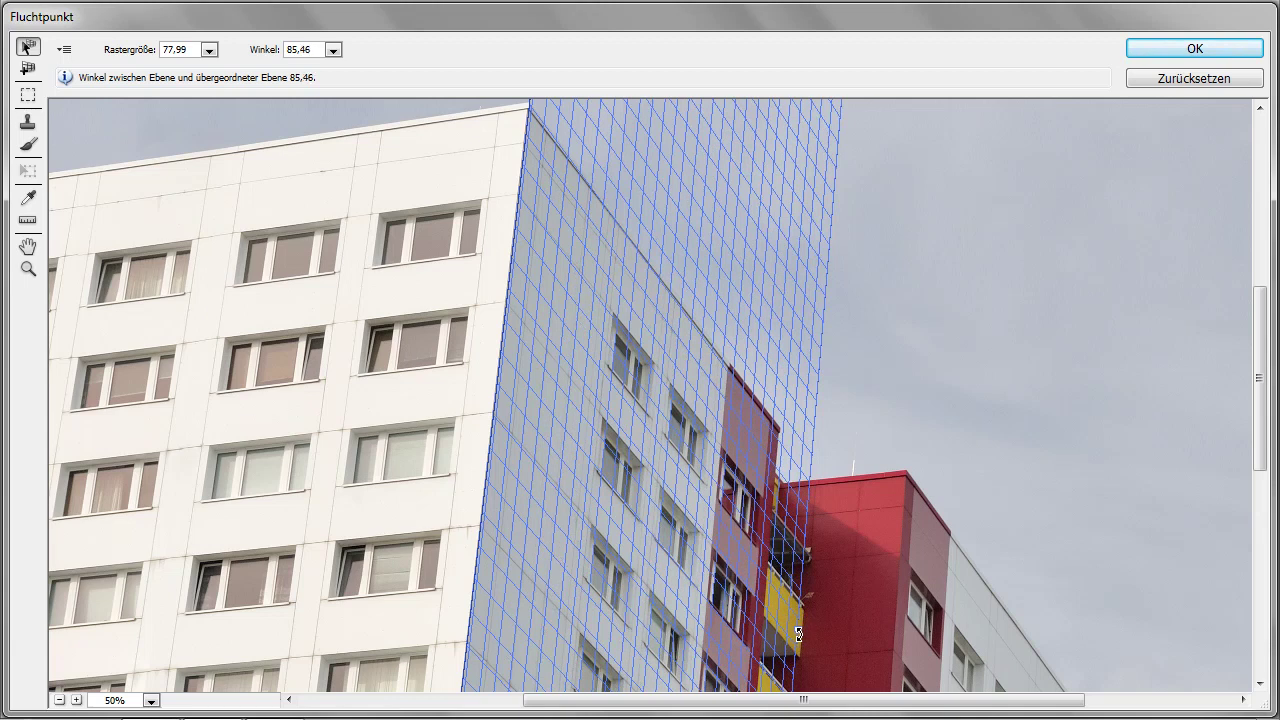
{"action": "left_click_drag", "start_coordinate": [798, 634], "coordinate": [802, 628]}
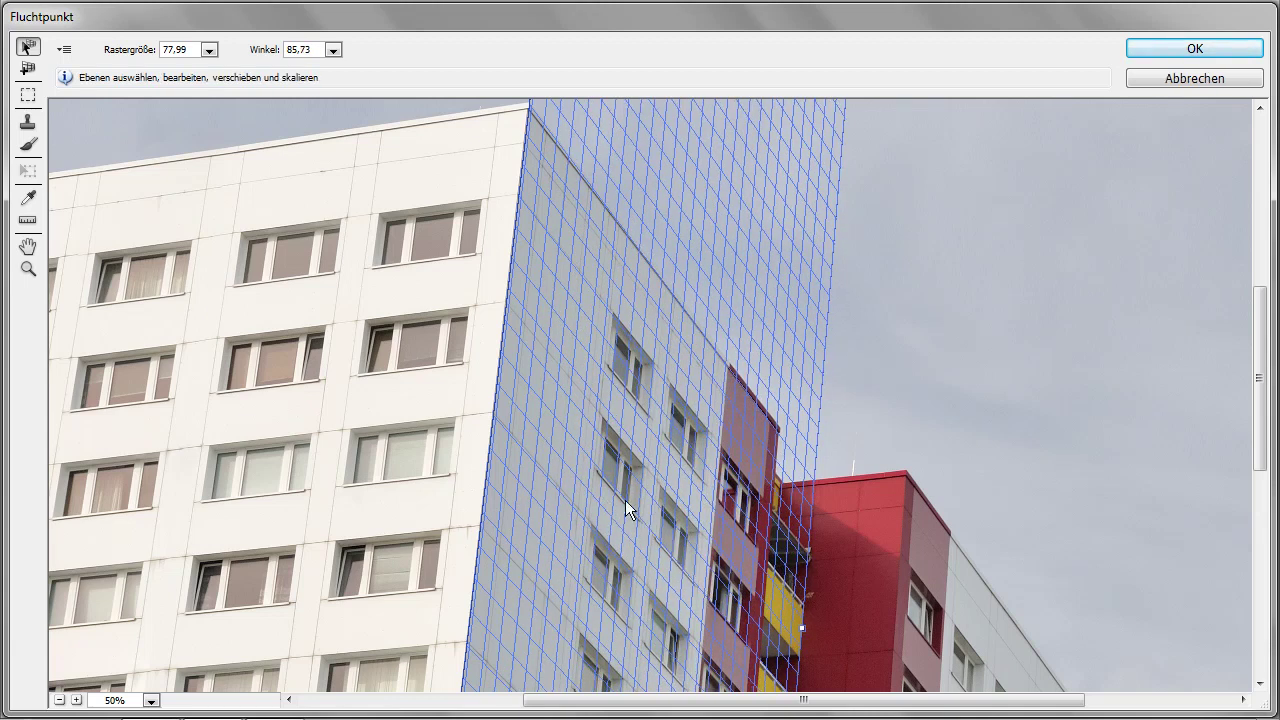
{"action": "key", "text": "alt"}
{"action": "left_click_drag", "start_coordinate": [801, 628], "coordinate": [801, 628]}
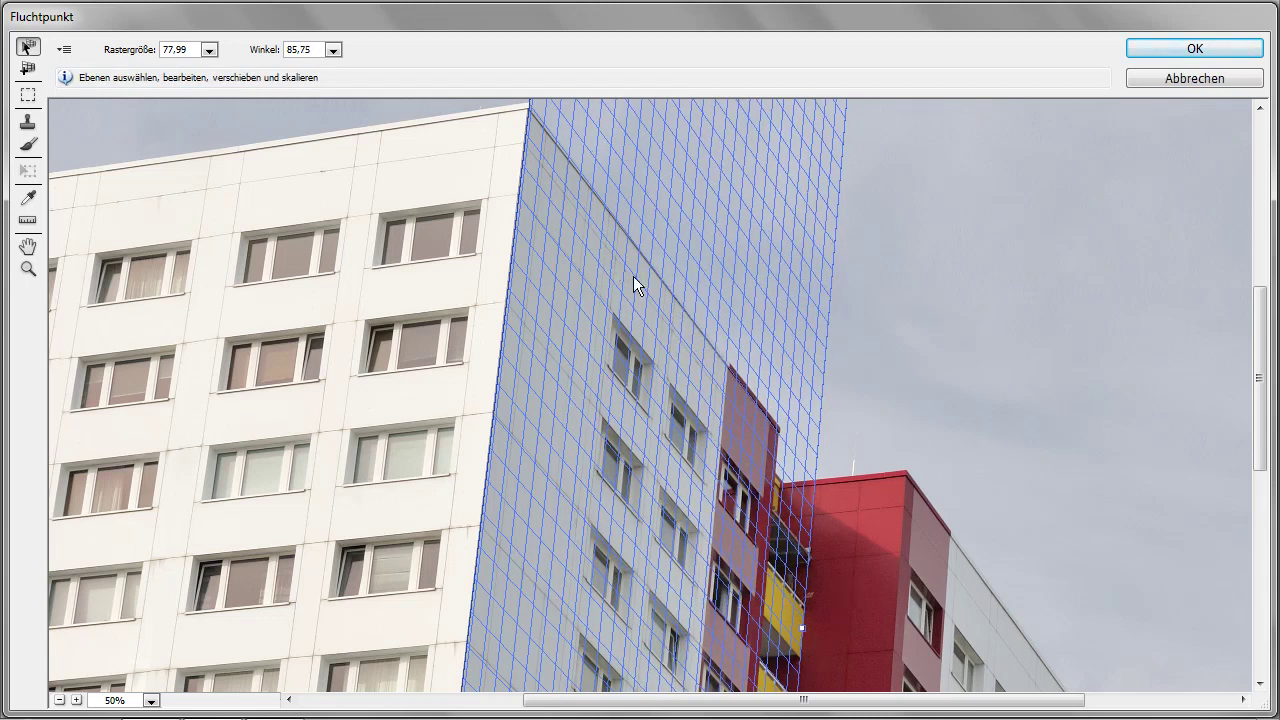
Step: Zoom out to 12.5% and reselect the front facade plane
{"action": "scroll", "coordinate": [751, 401], "scroll_direction": "down", "scroll_amount": 1}
{"action": "scroll", "coordinate": [751, 401], "scroll_direction": "down", "scroll_amount": 1}
{"action": "scroll", "coordinate": [751, 401], "scroll_direction": "down", "scroll_amount": 1}
{"action": "scroll", "coordinate": [751, 401], "scroll_direction": "down", "scroll_amount": 1}
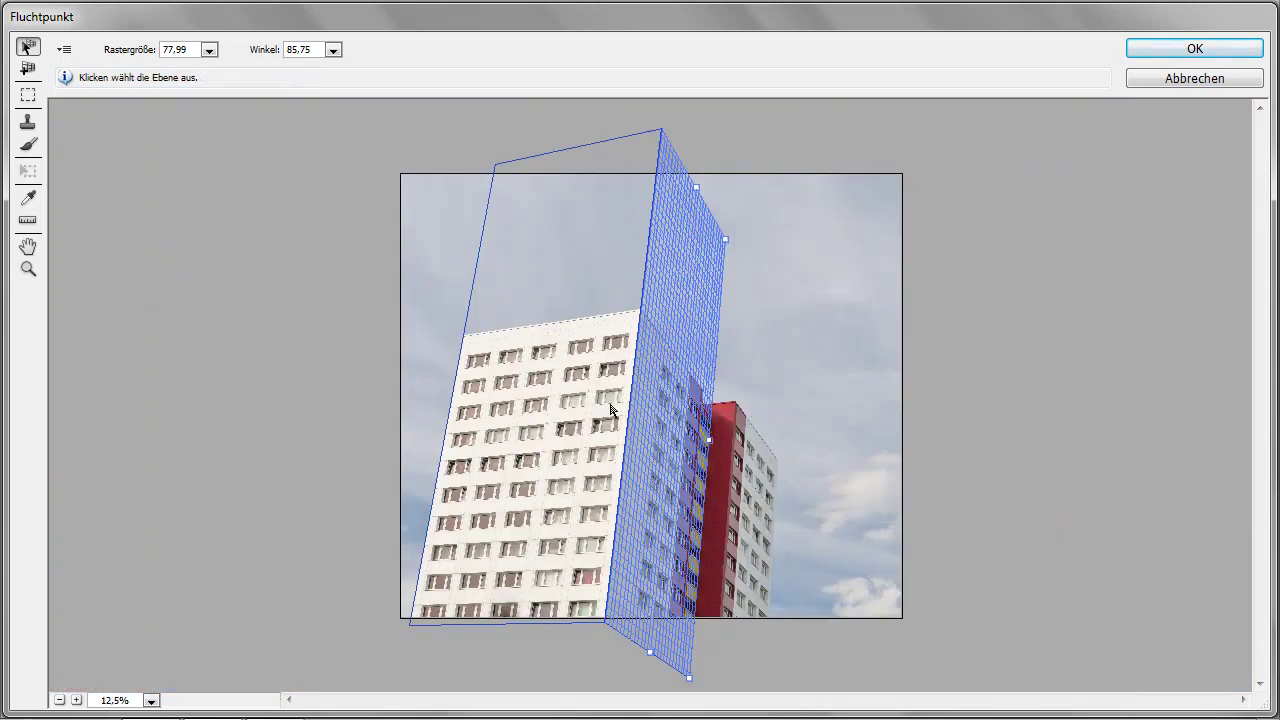
{"action": "left_click", "coordinate": [582, 450]}
{"action": "left_click", "coordinate": [651, 459]}
{"action": "left_click", "coordinate": [568, 497]}
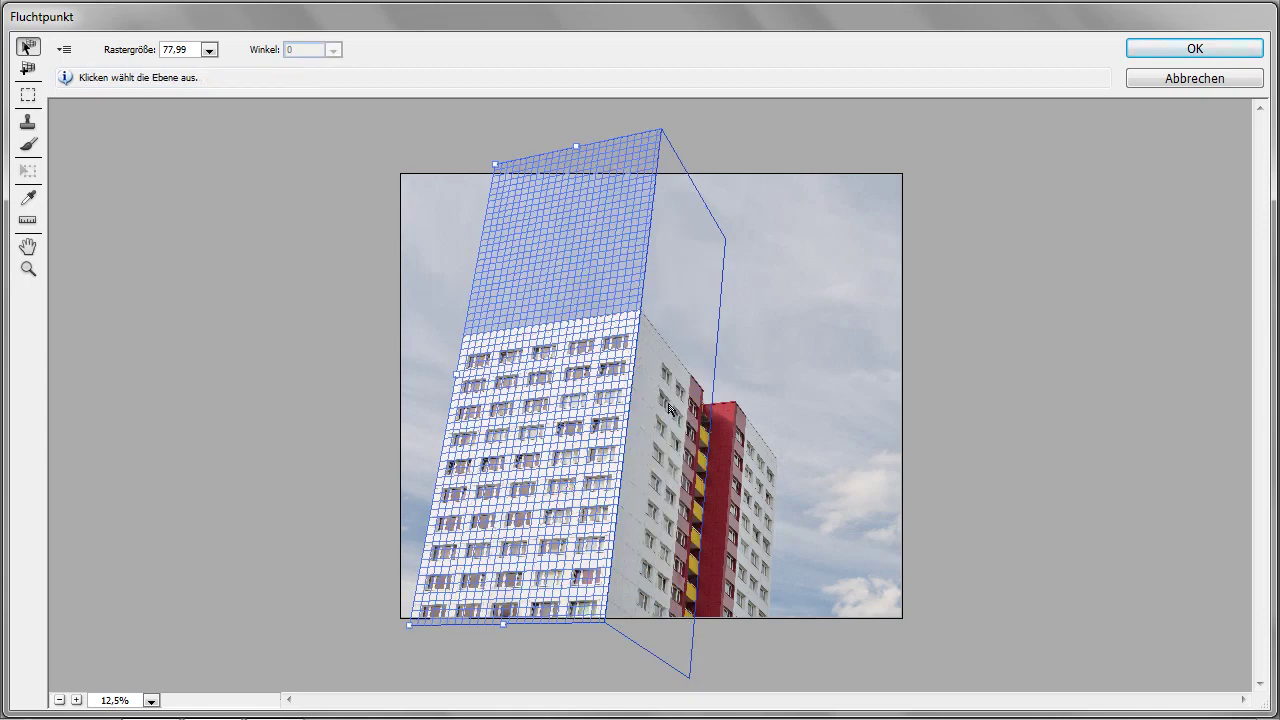
Step: Zoom to 33.3% and centre the view on the sky above the roof
{"action": "key", "text": "alt"}
{"action": "key", "text": "alt"}
{"action": "scroll", "coordinate": [674, 331], "scroll_direction": "up", "scroll_amount": 1}
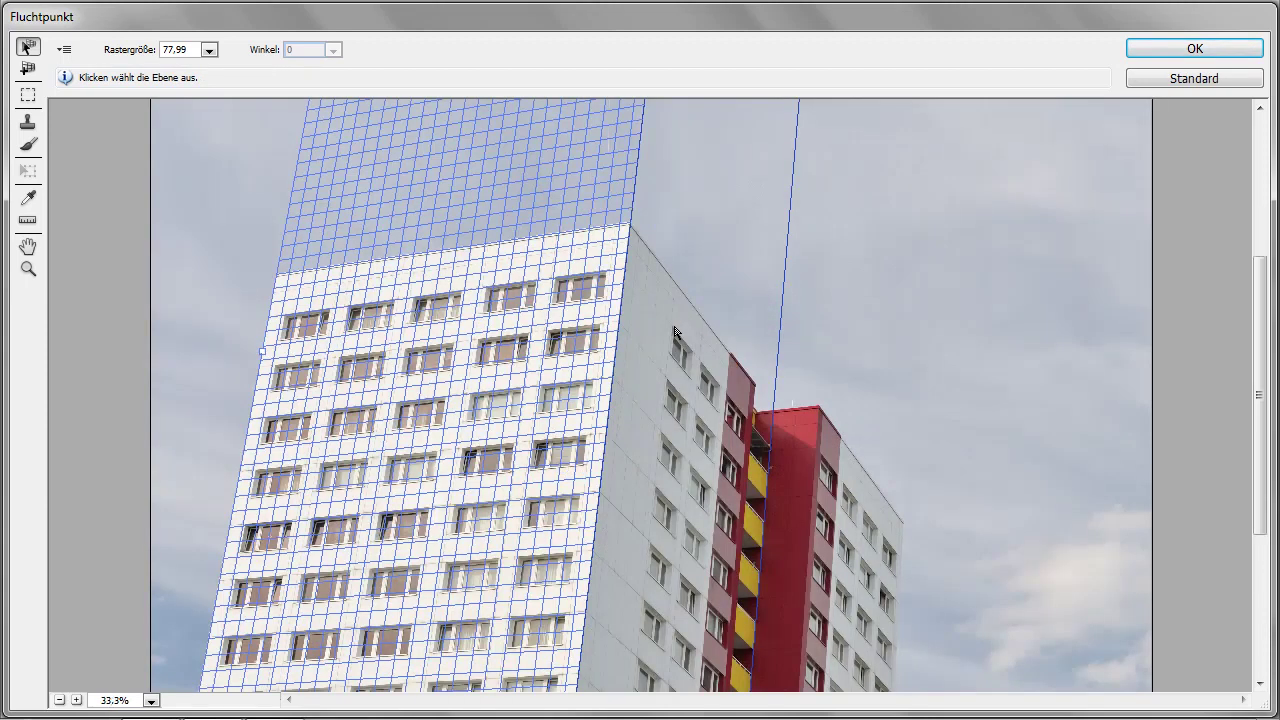
{"action": "scroll", "coordinate": [676, 320], "scroll_direction": "up", "scroll_amount": 1}
{"action": "key", "text": "space"}
{"action": "mouse_move", "coordinate": [679, 313]}
{"action": "left_mouse_down"}
{"action": "mouse_move", "coordinate": [660, 329]}
{"action": "mouse_move", "coordinate": [634, 491]}
{"action": "mouse_move", "coordinate": [646, 464]}
{"action": "left_mouse_up"}
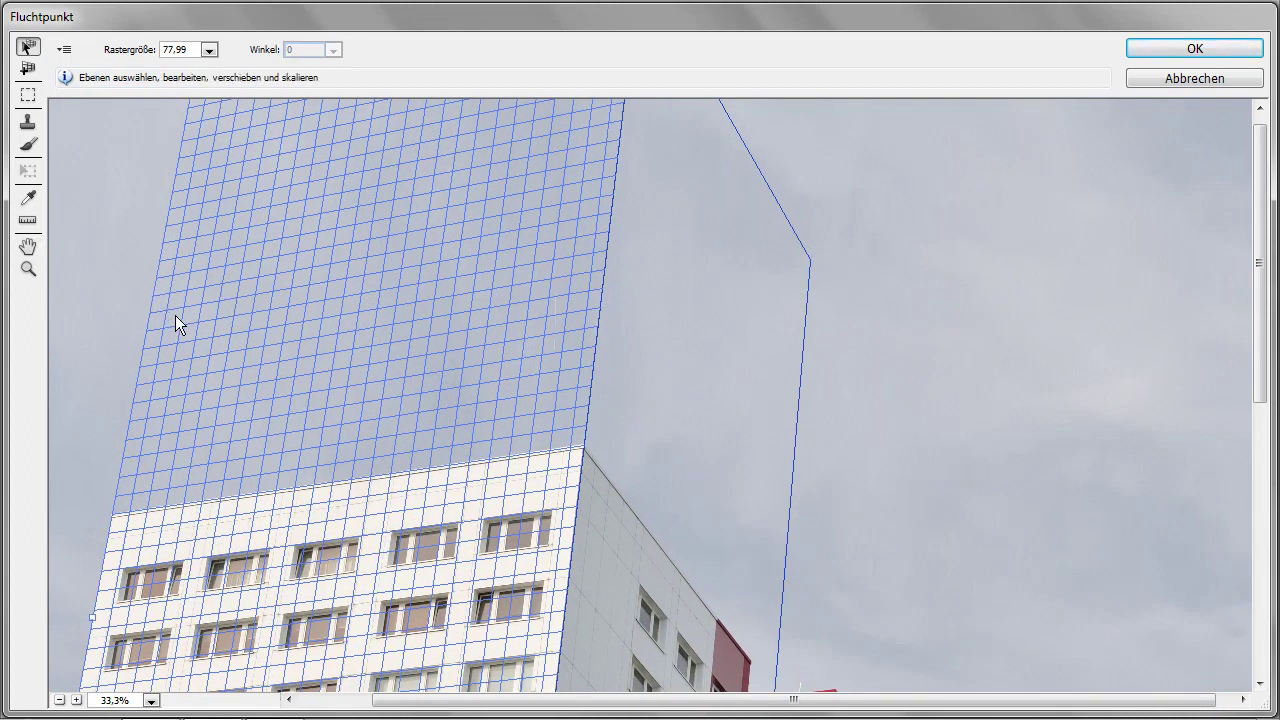
{"action": "left_click_drag", "start_coordinate": [537, 489], "coordinate": [594, 449]}
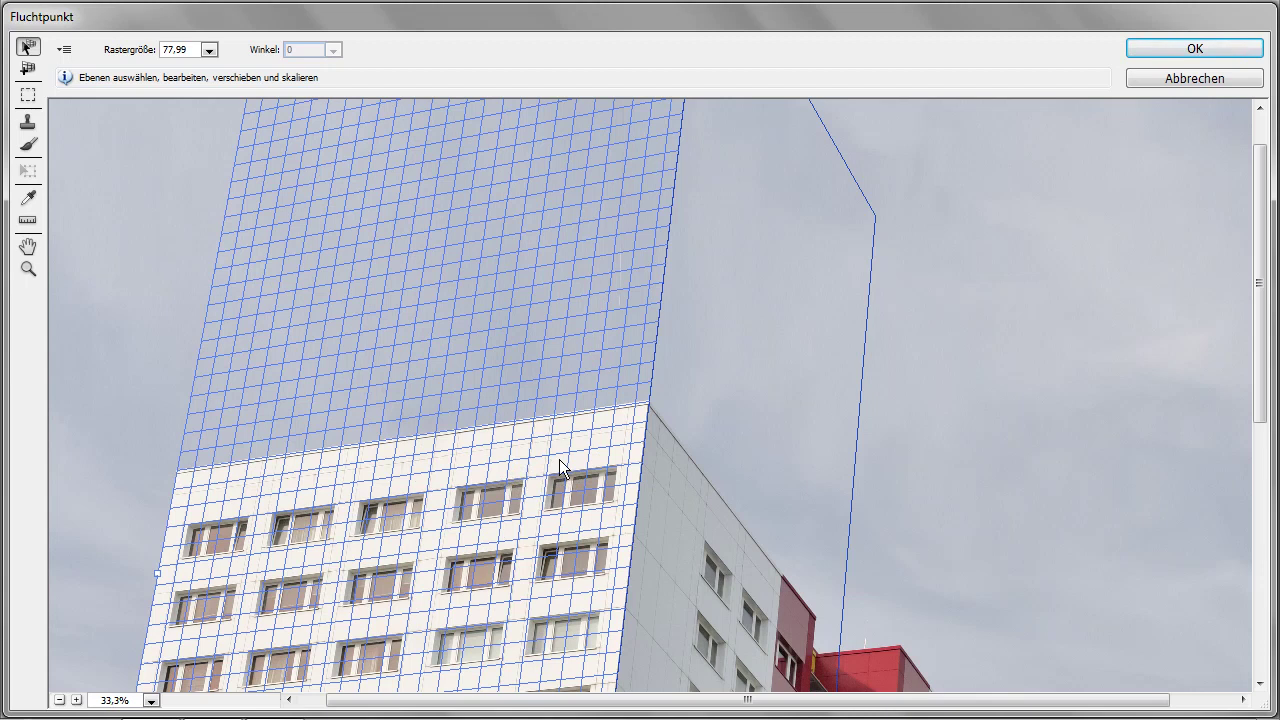
Step: Draw a roughly 90 × 131 perspective marquee around the tower's top-corner window block
{"action": "left_click", "coordinate": [29, 96]}
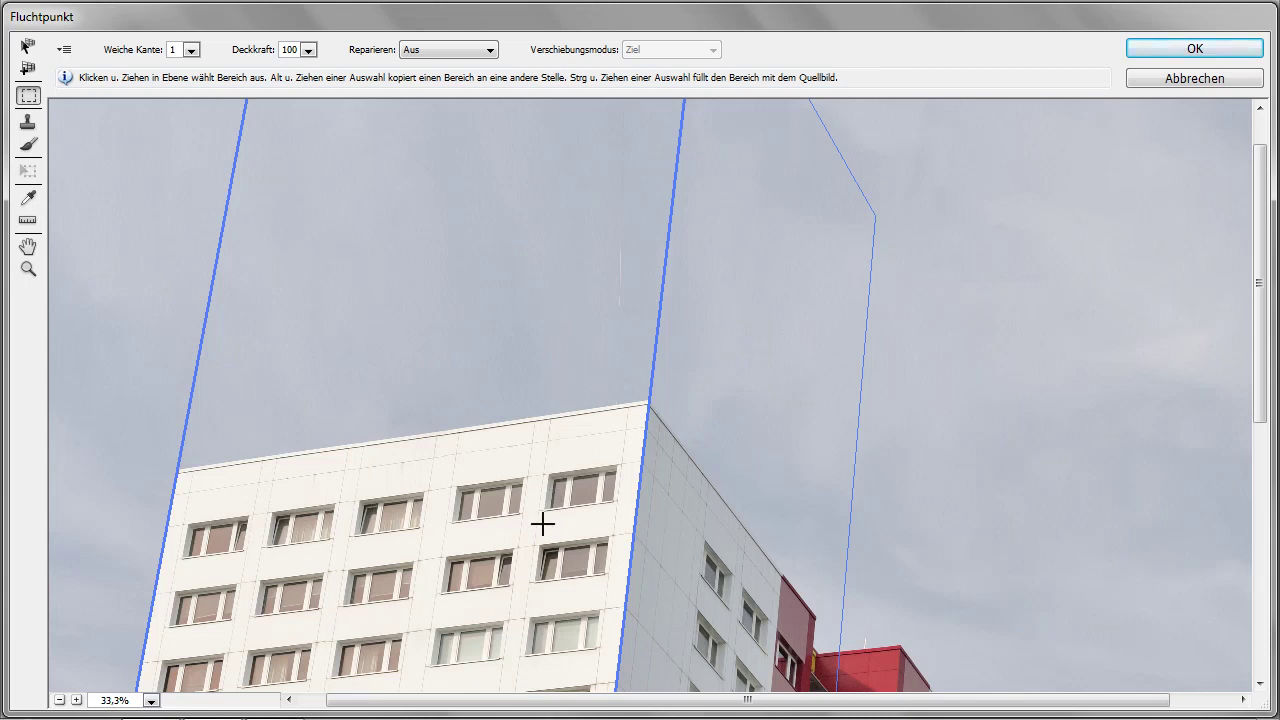
{"action": "left_click_drag", "start_coordinate": [543, 523], "coordinate": [529, 436]}
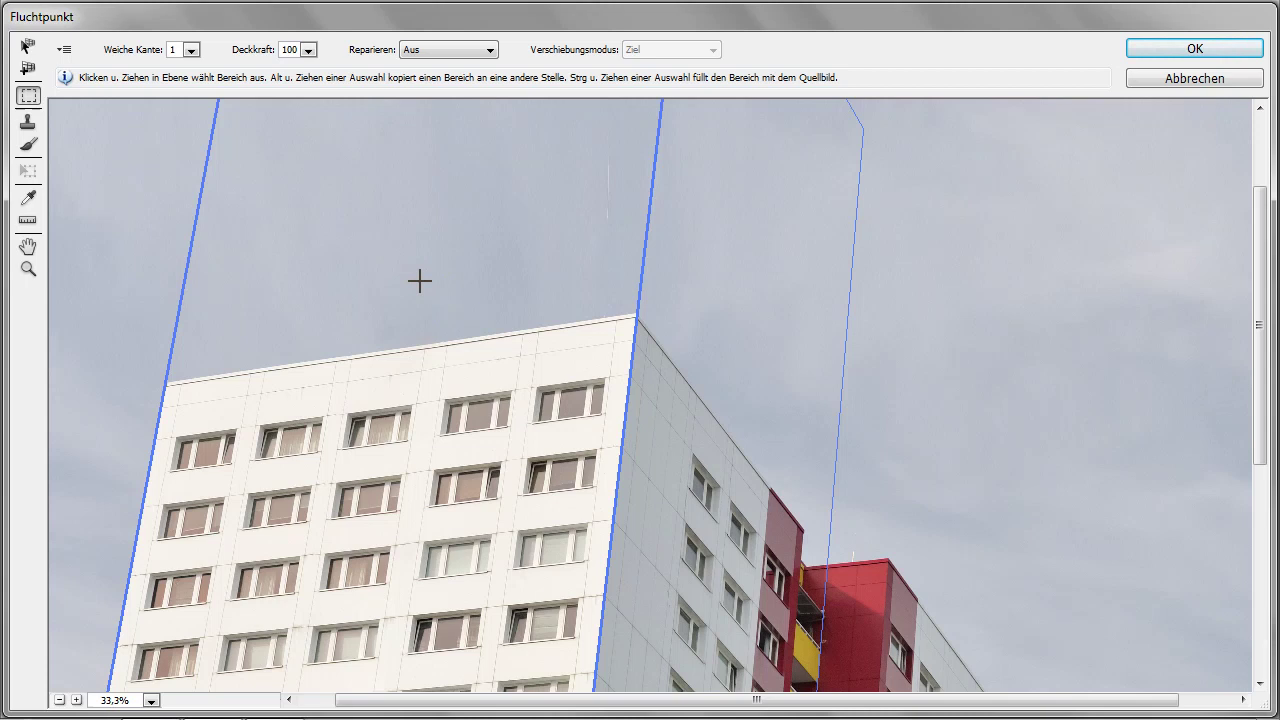
{"action": "left_click_drag", "start_coordinate": [420, 281], "coordinate": [510, 471]}
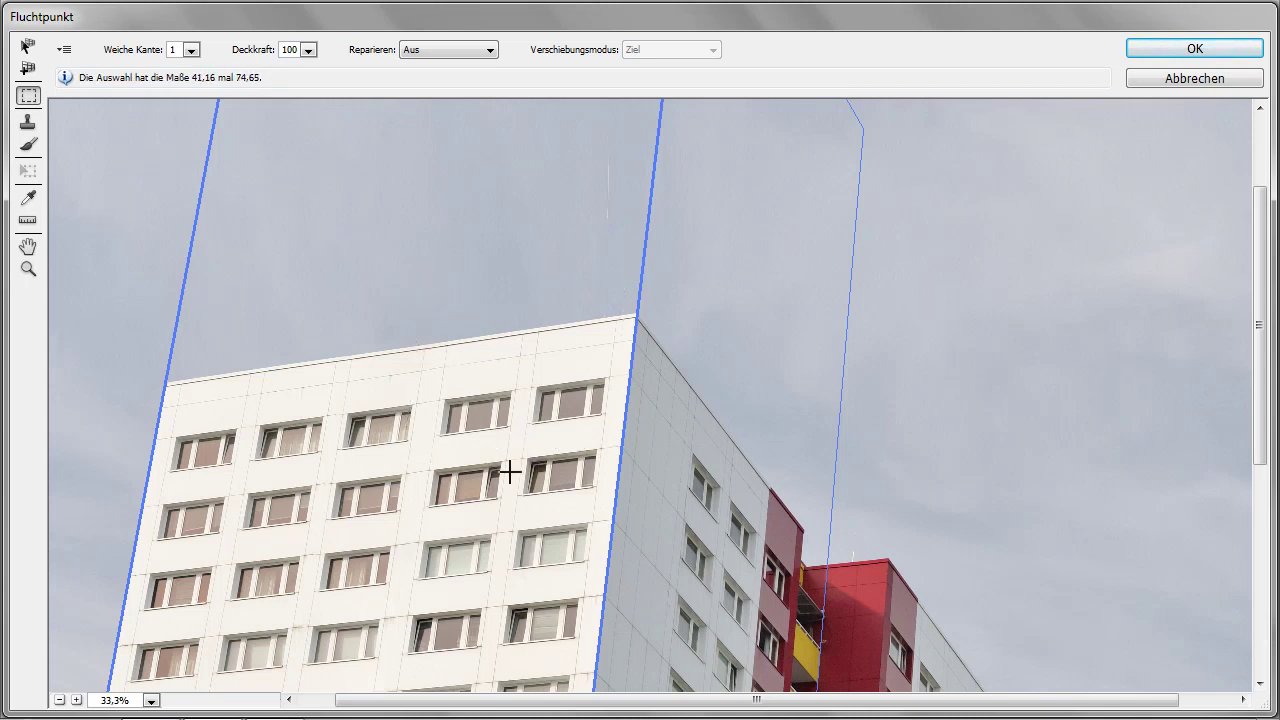
{"action": "mouse_move", "coordinate": [510, 471]}
{"action": "left_mouse_down"}
{"action": "mouse_move", "coordinate": [396, 390]}
{"action": "mouse_move", "coordinate": [486, 443]}
{"action": "mouse_move", "coordinate": [443, 566]}
{"action": "mouse_move", "coordinate": [537, 553]}
{"action": "mouse_move", "coordinate": [506, 531]}
{"action": "mouse_move", "coordinate": [677, 528]}
{"action": "mouse_move", "coordinate": [583, 537]}
{"action": "mouse_move", "coordinate": [622, 513]}
{"action": "mouse_move", "coordinate": [651, 523]}
{"action": "mouse_move", "coordinate": [600, 514]}
{"action": "mouse_move", "coordinate": [643, 506]}
{"action": "mouse_move", "coordinate": [660, 551]}
{"action": "mouse_move", "coordinate": [586, 543]}
{"action": "mouse_move", "coordinate": [642, 548]}
{"action": "mouse_move", "coordinate": [663, 569]}
{"action": "mouse_move", "coordinate": [654, 537]}
{"action": "mouse_move", "coordinate": [673, 579]}
{"action": "left_mouse_up"}
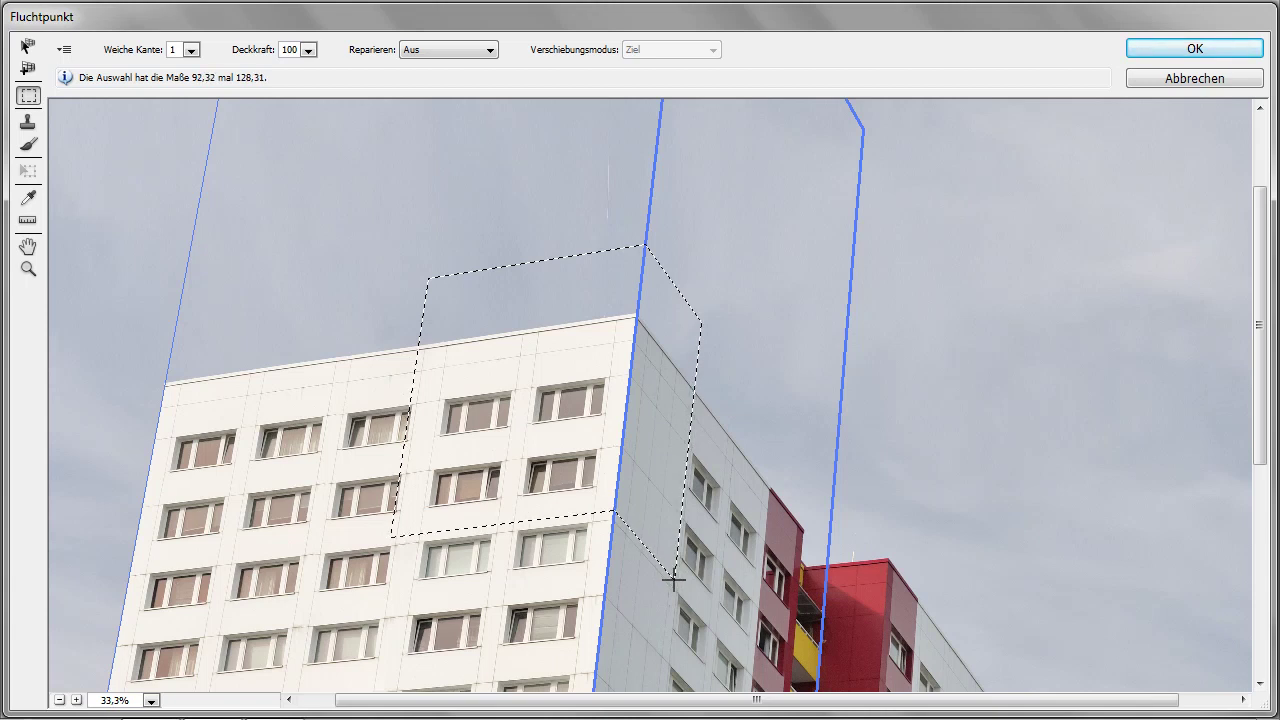
{"action": "mouse_move", "coordinate": [673, 579]}
{"action": "left_mouse_down"}
{"action": "mouse_move", "coordinate": [671, 565]}
{"action": "mouse_move", "coordinate": [682, 568]}
{"action": "left_mouse_up"}
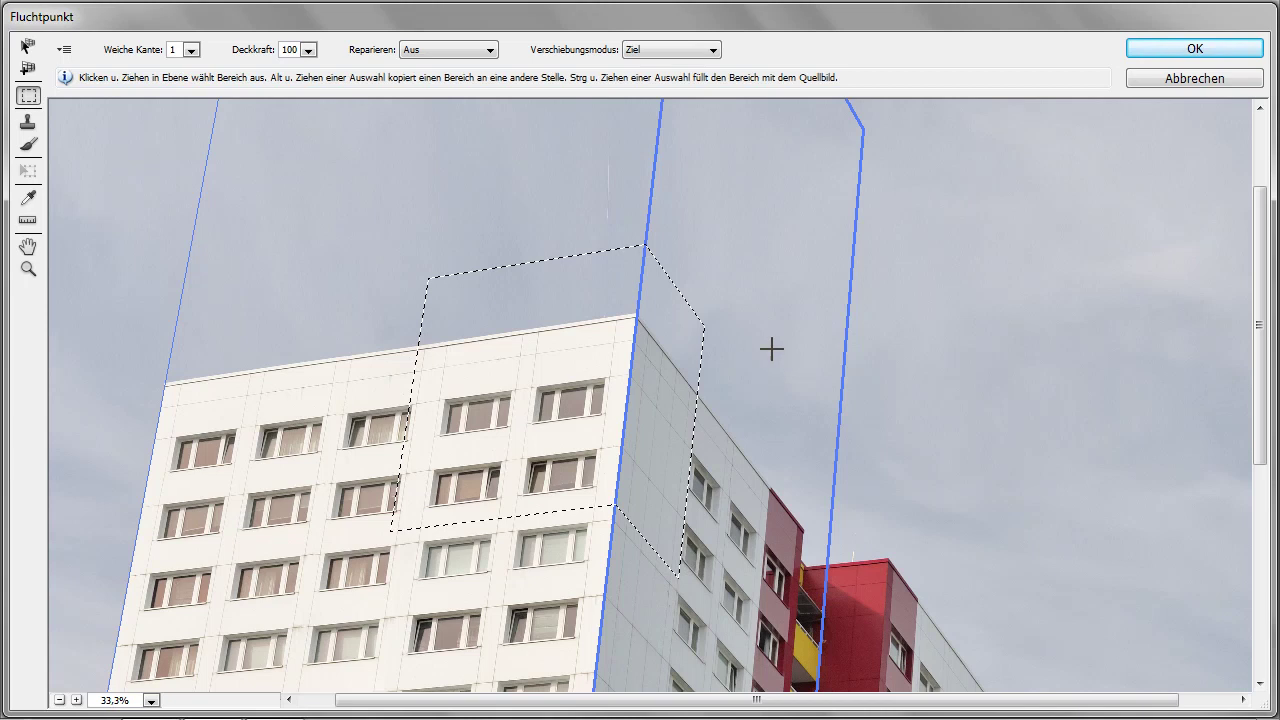
Step: Alt-drag a perspective copy of the top window block up into the sky above the roof
{"action": "scroll", "coordinate": [771, 348], "scroll_direction": "down", "scroll_amount": 1}
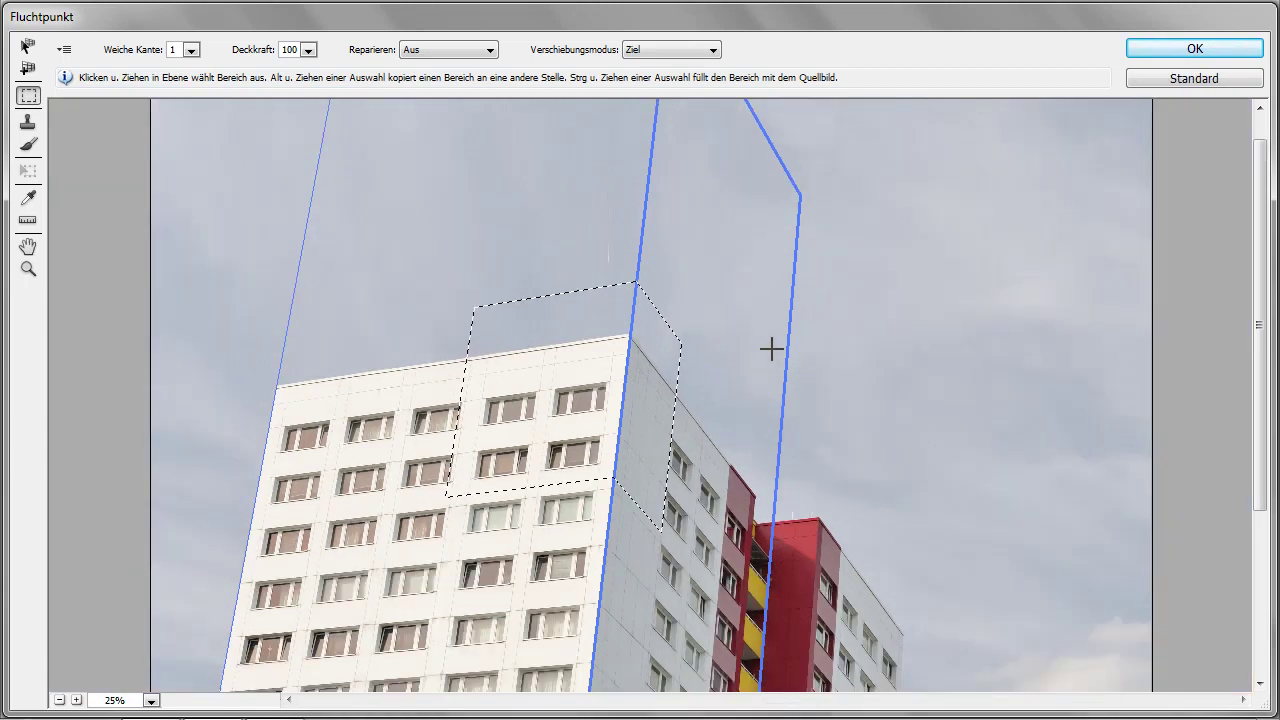
{"action": "key", "text": "alt"}
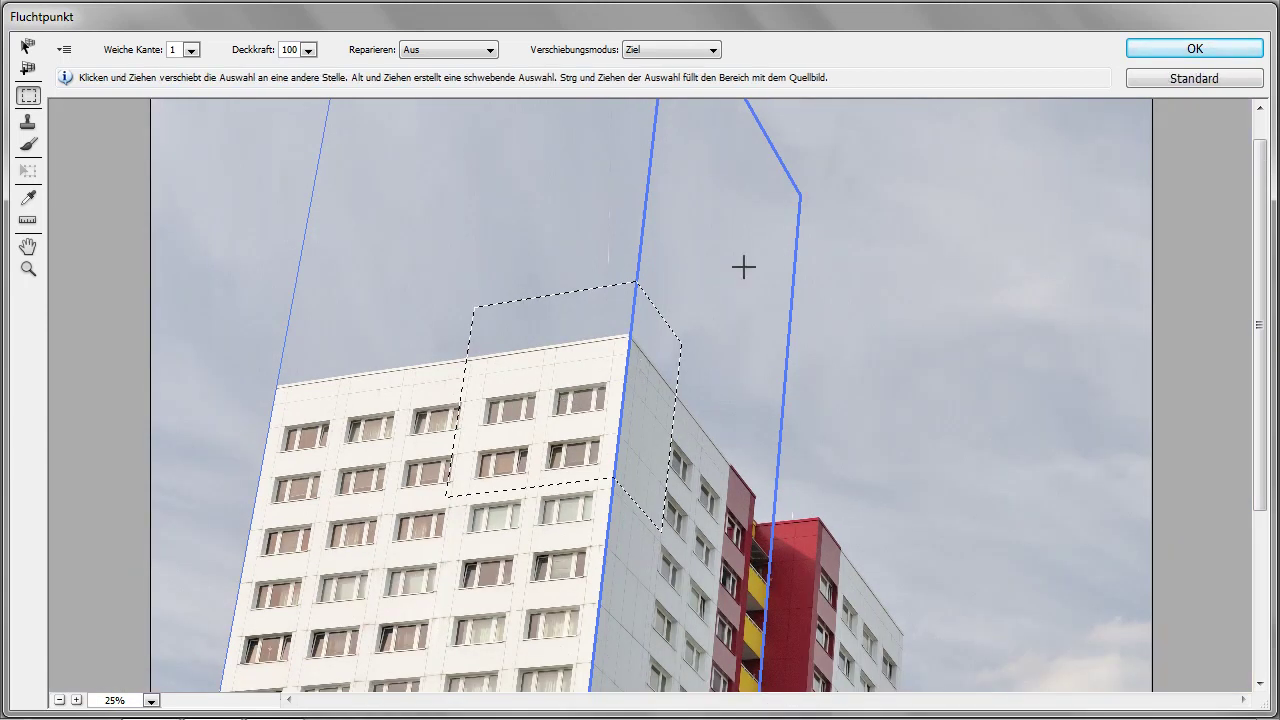
{"action": "scroll", "coordinate": [744, 267], "scroll_direction": "down", "scroll_amount": 1}
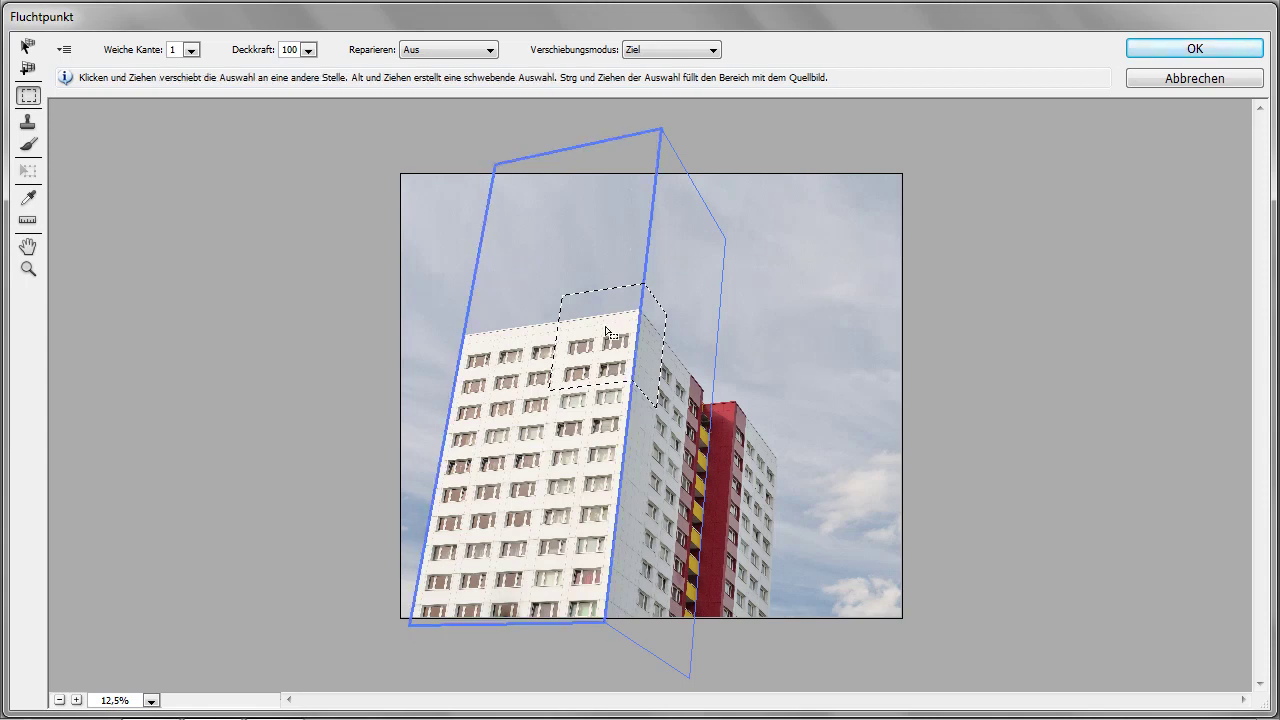
{"action": "scroll", "coordinate": [662, 345], "scroll_direction": "up", "scroll_amount": 1}
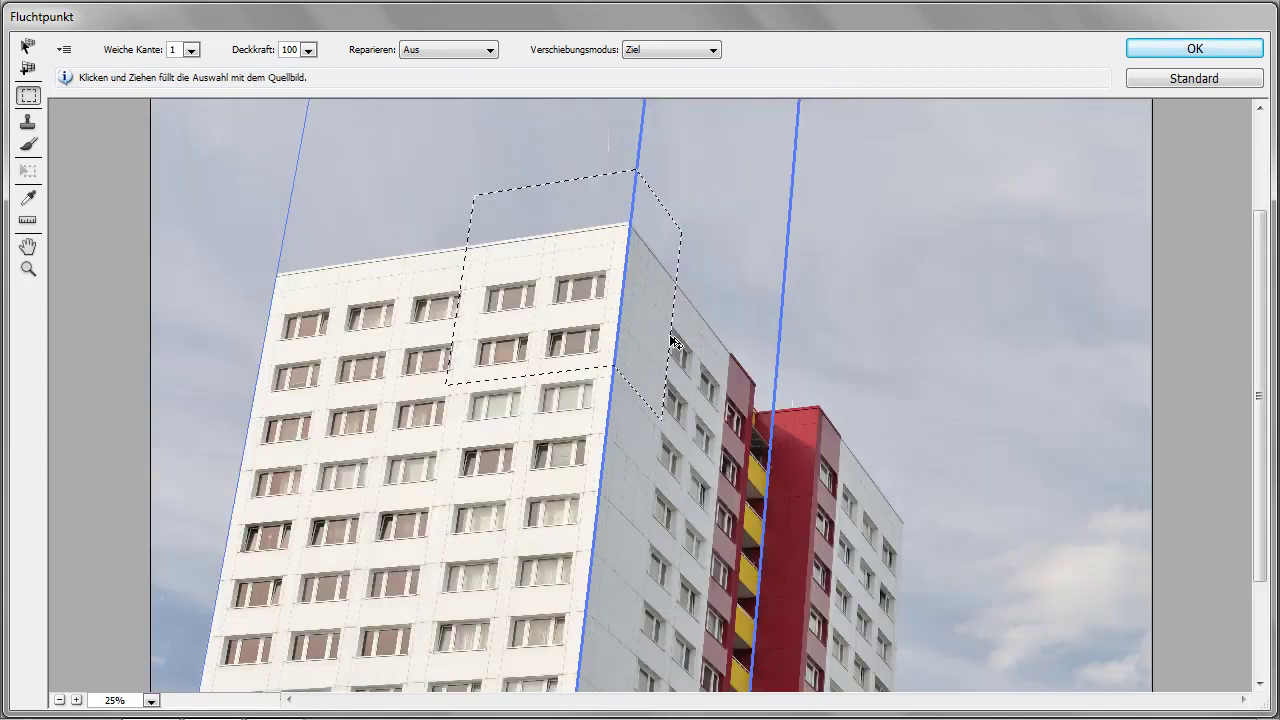
{"action": "key", "text": "space"}
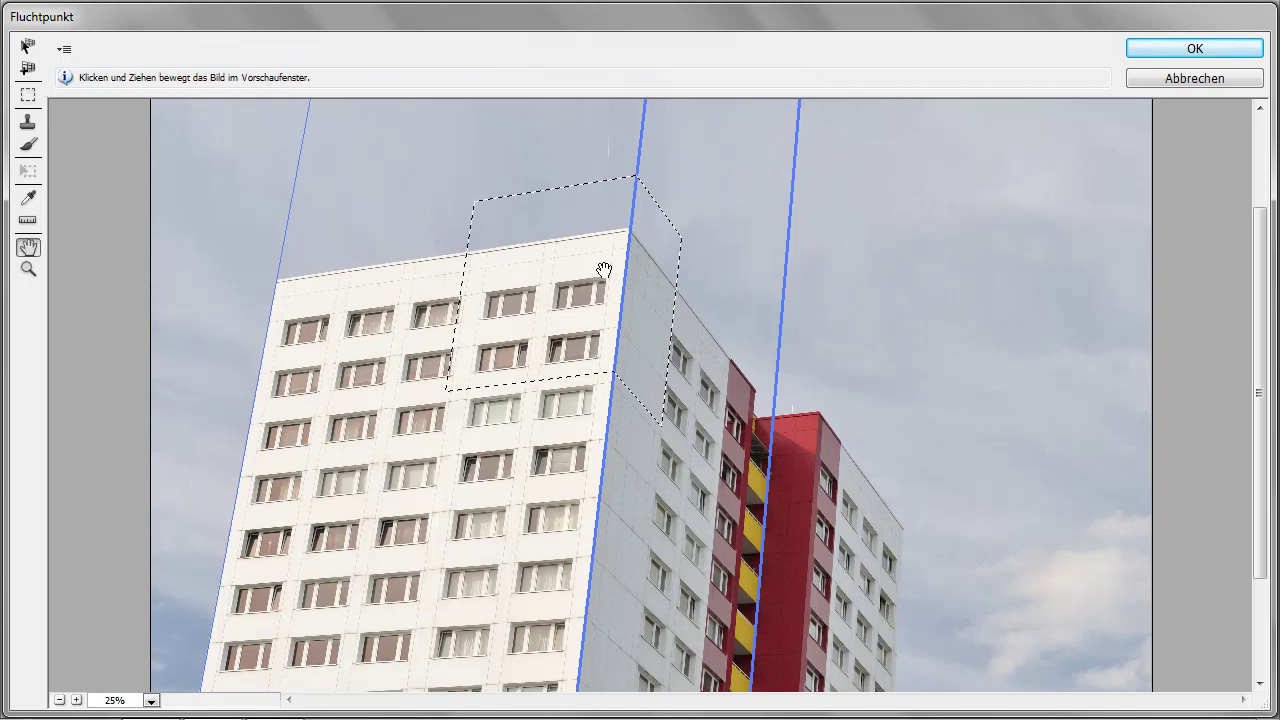
{"action": "left_click_drag", "start_coordinate": [603, 270], "coordinate": [560, 428]}
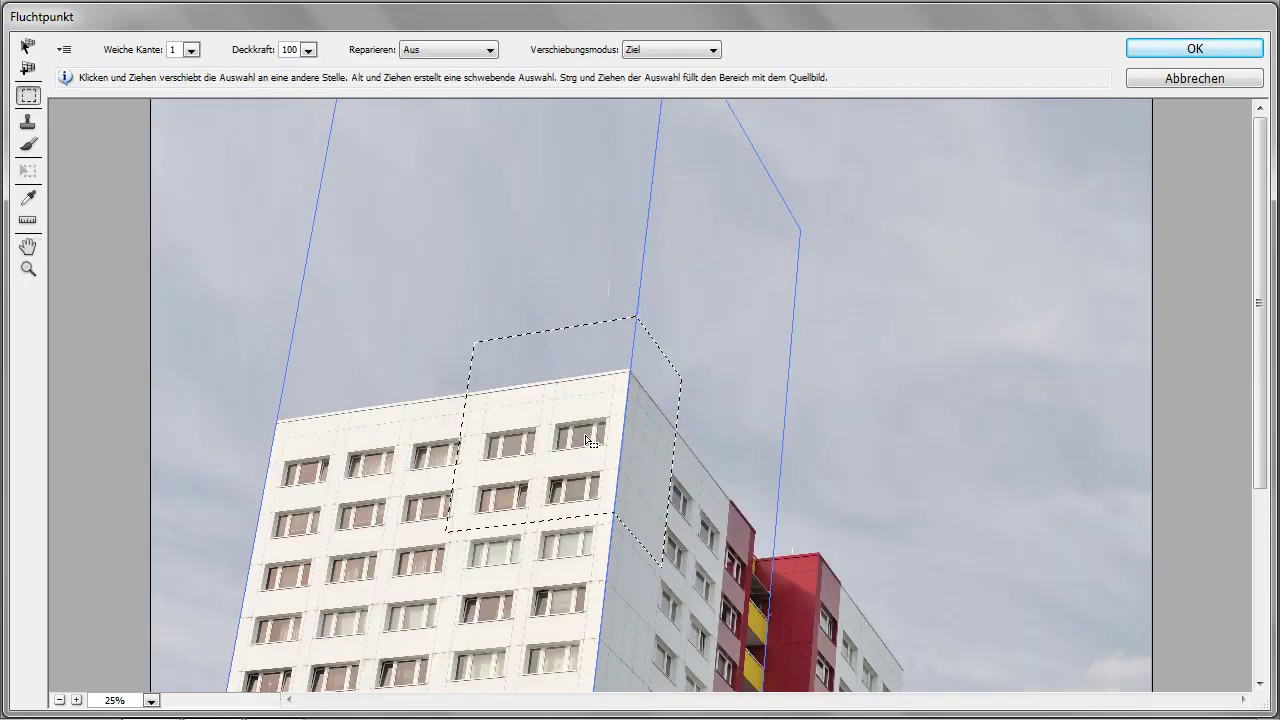
{"action": "key", "text": "alt"}
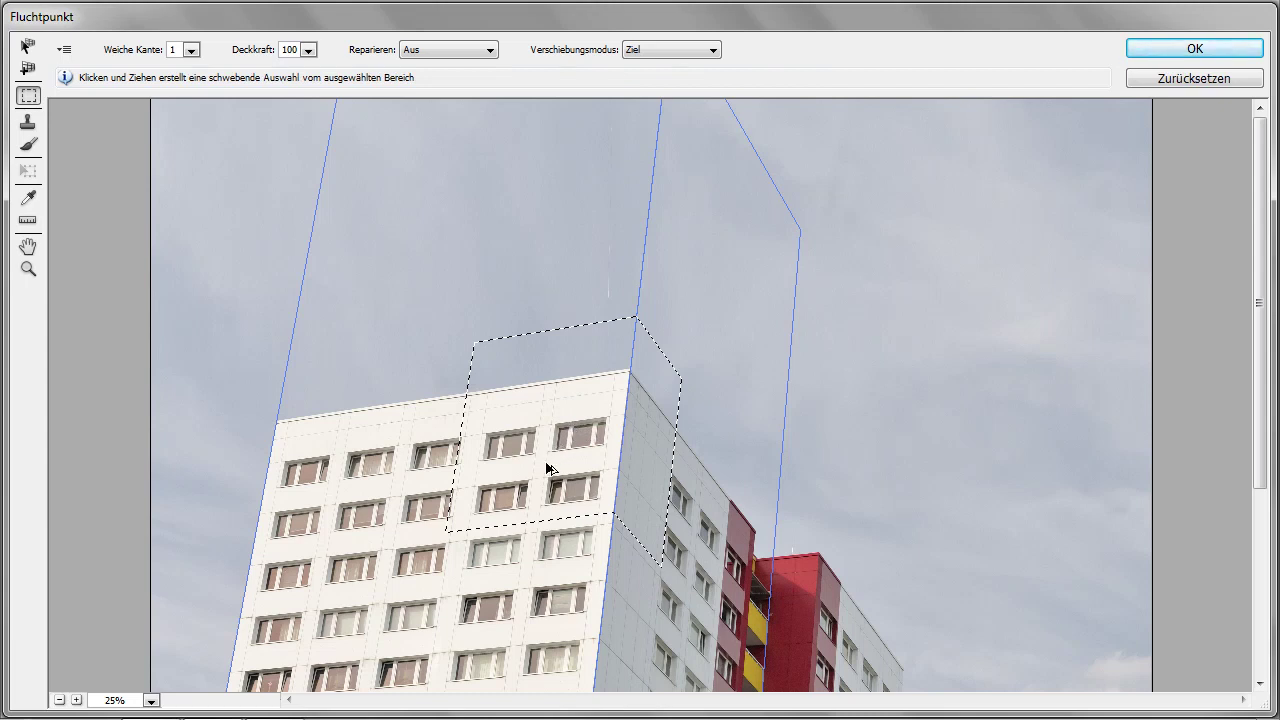
{"action": "left_click_drag", "start_coordinate": [548, 468], "coordinate": [566, 272]}
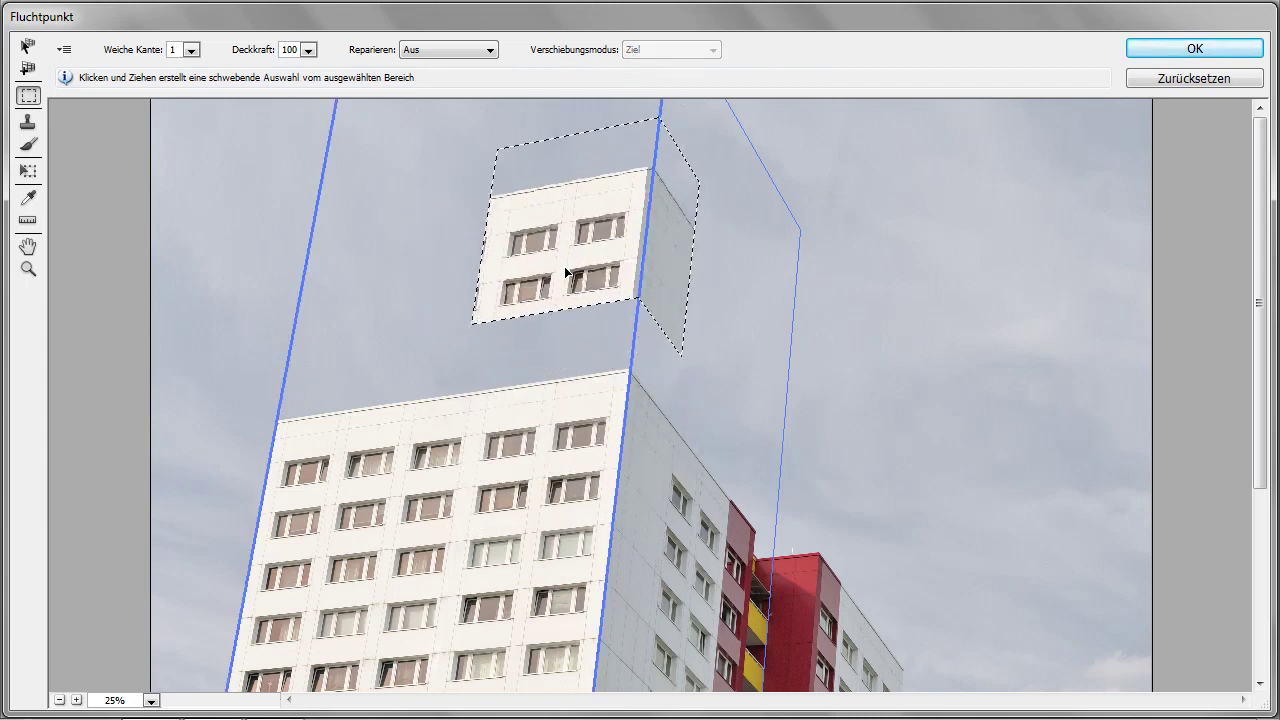
{"action": "mouse_move", "coordinate": [566, 272]}
{"action": "left_mouse_down"}
{"action": "mouse_move", "coordinate": [600, 251]}
{"action": "mouse_move", "coordinate": [425, 325]}
{"action": "mouse_move", "coordinate": [700, 280]}
{"action": "mouse_move", "coordinate": [776, 221]}
{"action": "mouse_move", "coordinate": [561, 158]}
{"action": "mouse_move", "coordinate": [507, 302]}
{"action": "mouse_move", "coordinate": [760, 265]}
{"action": "mouse_move", "coordinate": [651, 251]}
{"action": "mouse_move", "coordinate": [666, 229]}
{"action": "mouse_move", "coordinate": [571, 296]}
{"action": "mouse_move", "coordinate": [583, 206]}
{"action": "mouse_move", "coordinate": [569, 324]}
{"action": "mouse_move", "coordinate": [586, 187]}
{"action": "mouse_move", "coordinate": [568, 316]}
{"action": "mouse_move", "coordinate": [571, 256]}
{"action": "mouse_move", "coordinate": [592, 254]}
{"action": "mouse_move", "coordinate": [571, 265]}
{"action": "mouse_move", "coordinate": [558, 249]}
{"action": "mouse_move", "coordinate": [580, 243]}
{"action": "mouse_move", "coordinate": [613, 182]}
{"action": "mouse_move", "coordinate": [575, 465]}
{"action": "mouse_move", "coordinate": [636, 200]}
{"action": "mouse_move", "coordinate": [623, 353]}
{"action": "mouse_move", "coordinate": [661, 194]}
{"action": "mouse_move", "coordinate": [611, 280]}
{"action": "mouse_move", "coordinate": [654, 177]}
{"action": "mouse_move", "coordinate": [646, 217]}
{"action": "mouse_move", "coordinate": [647, 187]}
{"action": "left_mouse_up"}
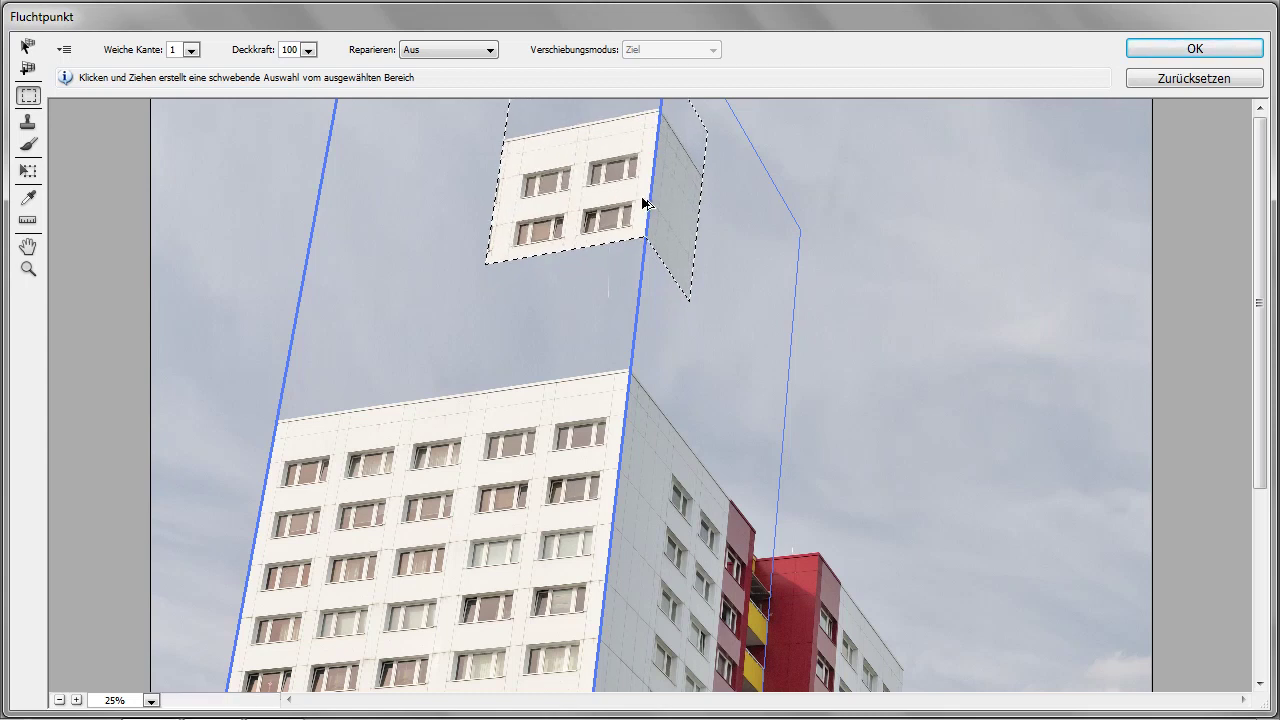
{"action": "key", "text": "ctrl+minus"}
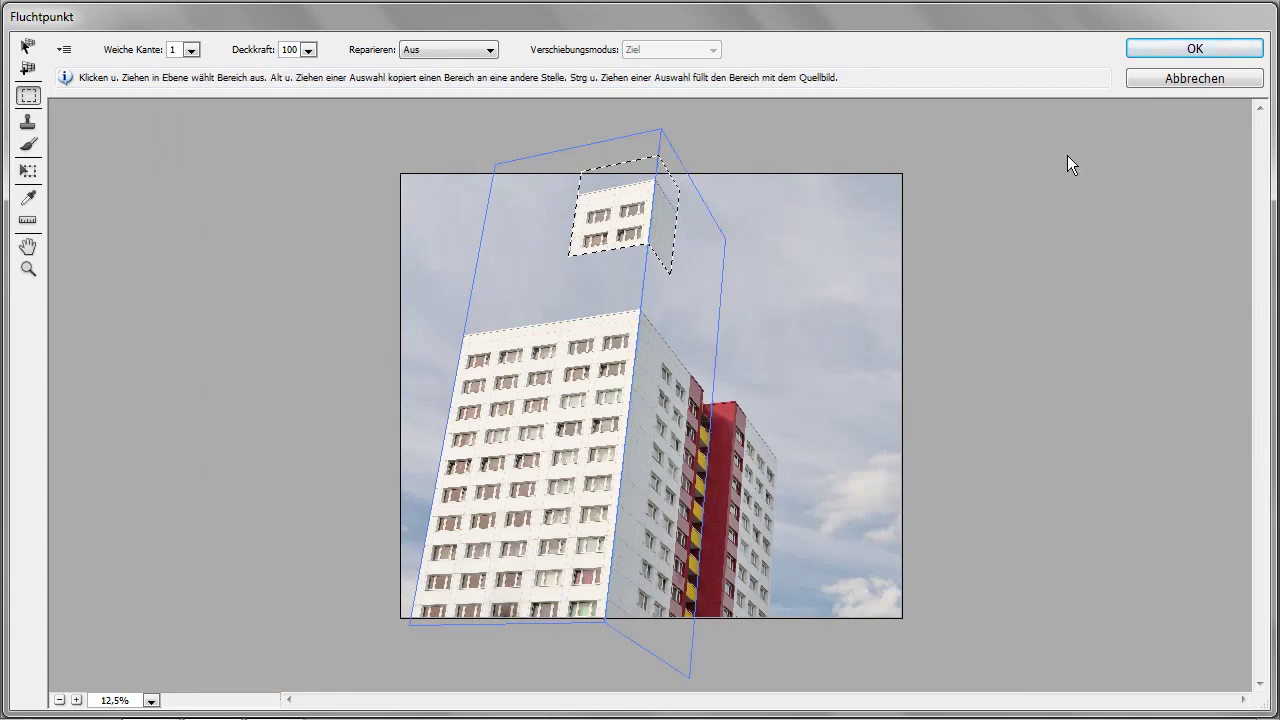
Step: Apply the Vanishing Point edit, then toggle the Steine Löcher copy layers to compare with the original
{"action": "left_click", "coordinate": [1180, 48]}
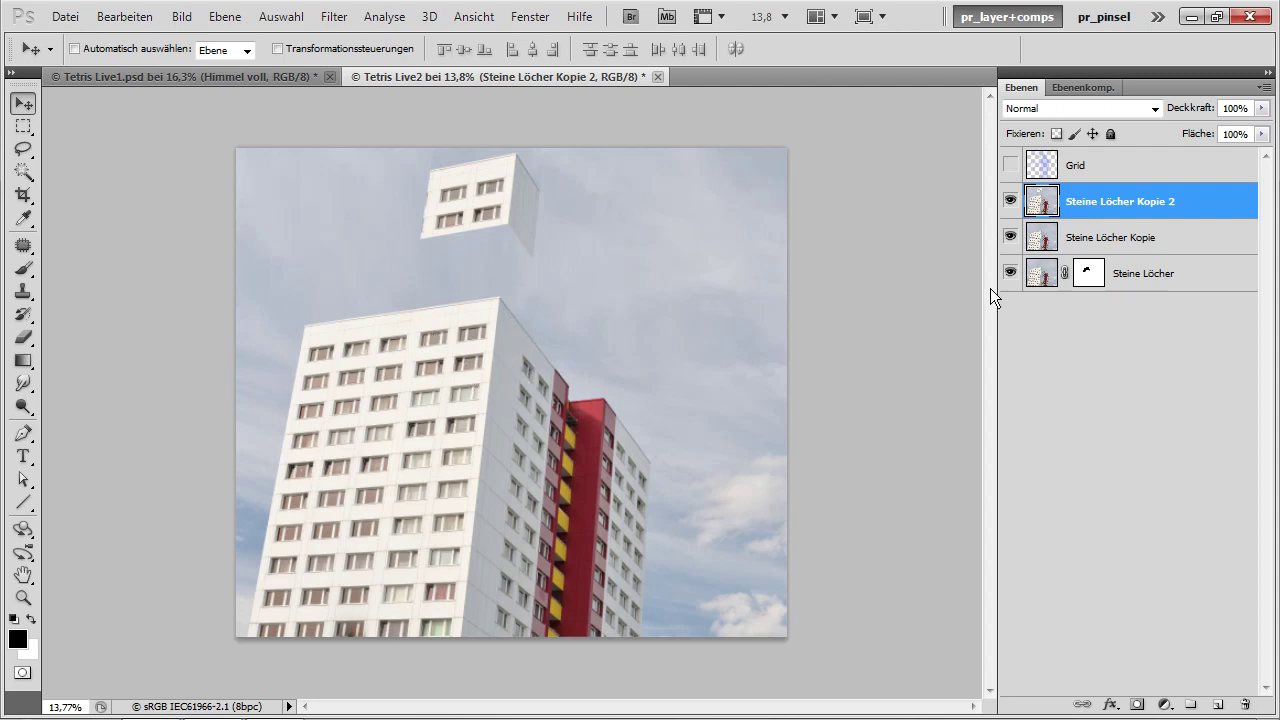
{"action": "left_click", "coordinate": [1011, 274], "text": "alt"}
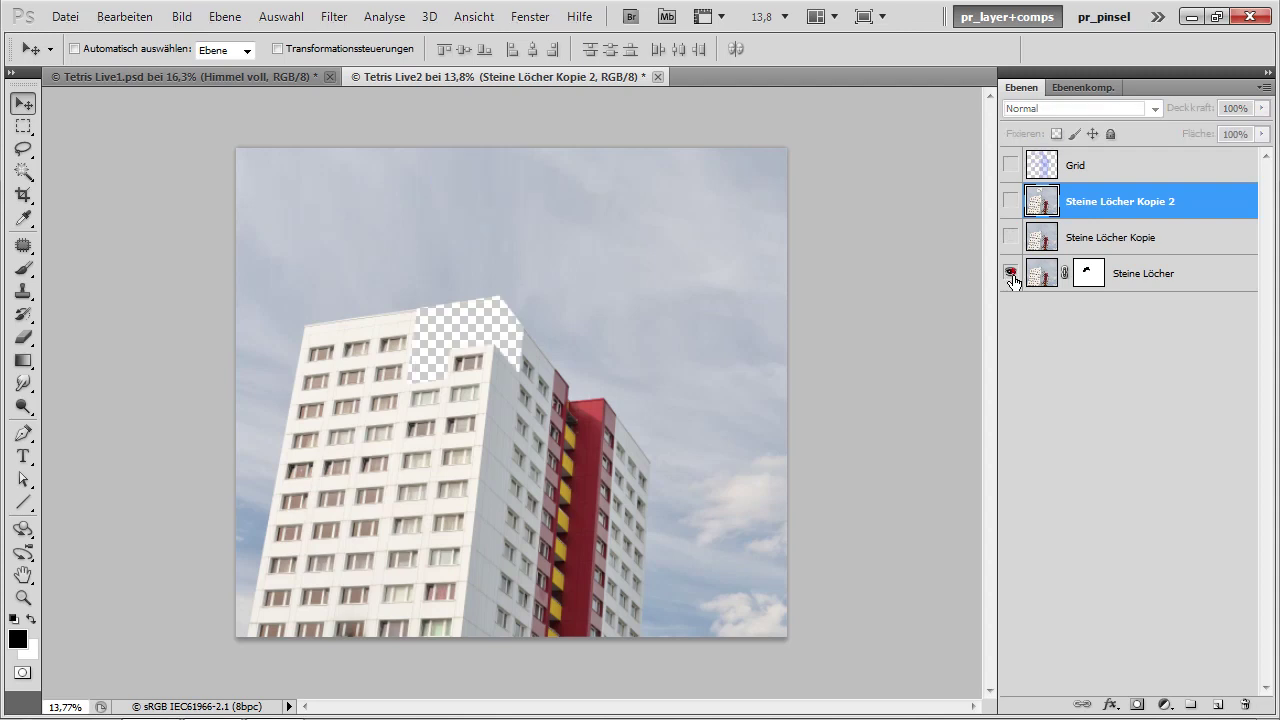
{"action": "left_click", "coordinate": [1011, 273], "text": "alt"}
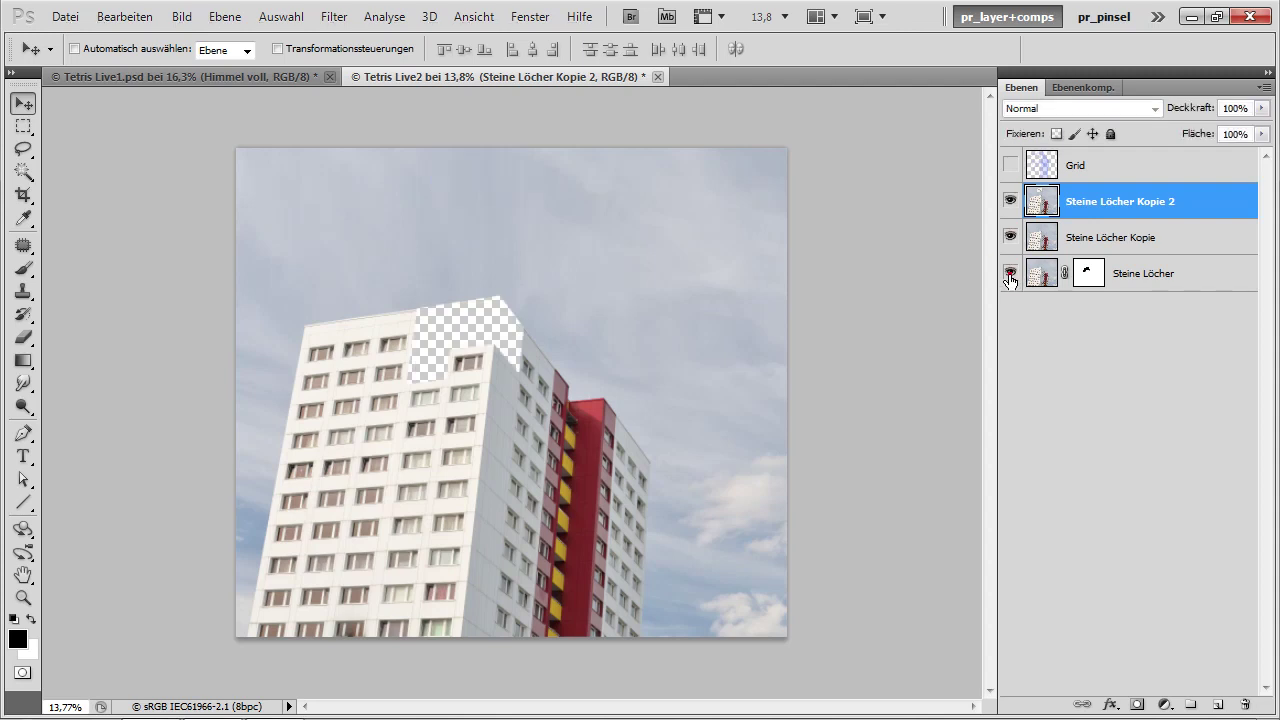
{"action": "left_click", "coordinate": [1010, 201]}
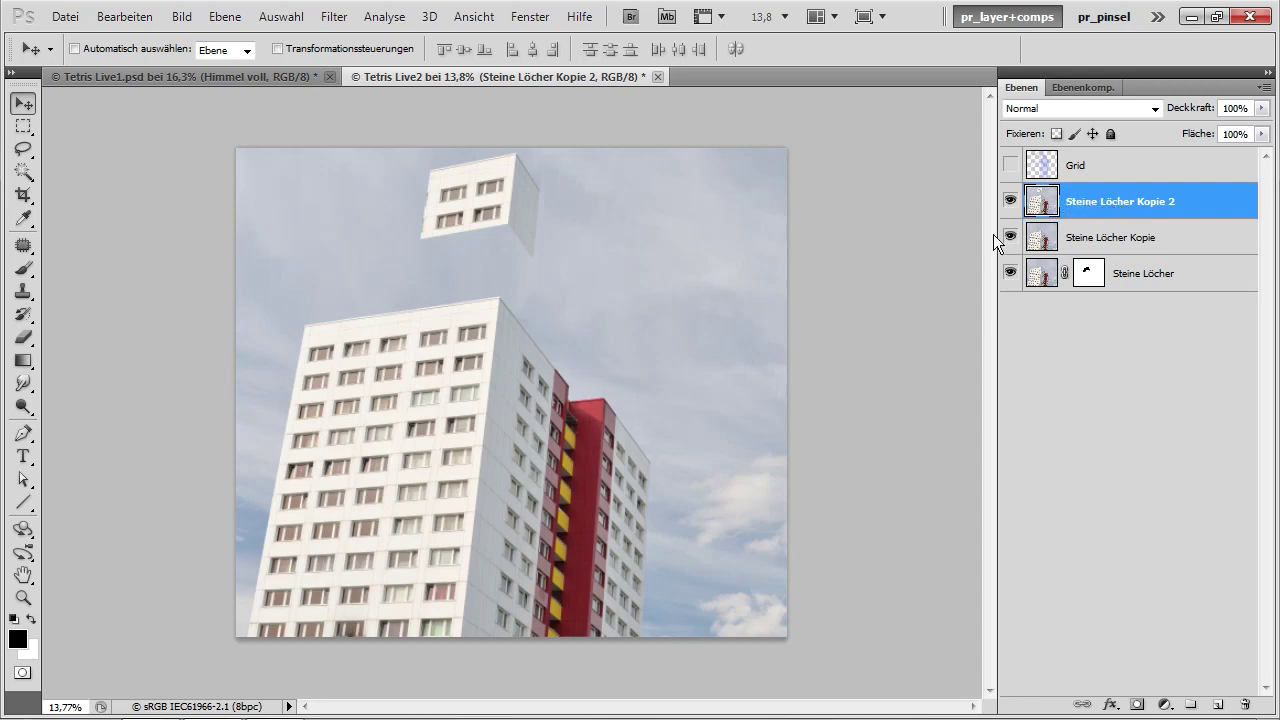
Step: Lasso the floating block and mask the top copy layer to it
{"action": "key", "text": "l"}
{"action": "left_click_drag", "start_coordinate": [477, 127], "coordinate": [391, 210]}
{"action": "mouse_move", "coordinate": [432, 262]}
{"action": "left_mouse_down"}
{"action": "mouse_move", "coordinate": [543, 271]}
{"action": "mouse_move", "coordinate": [508, 117]}
{"action": "left_mouse_up"}
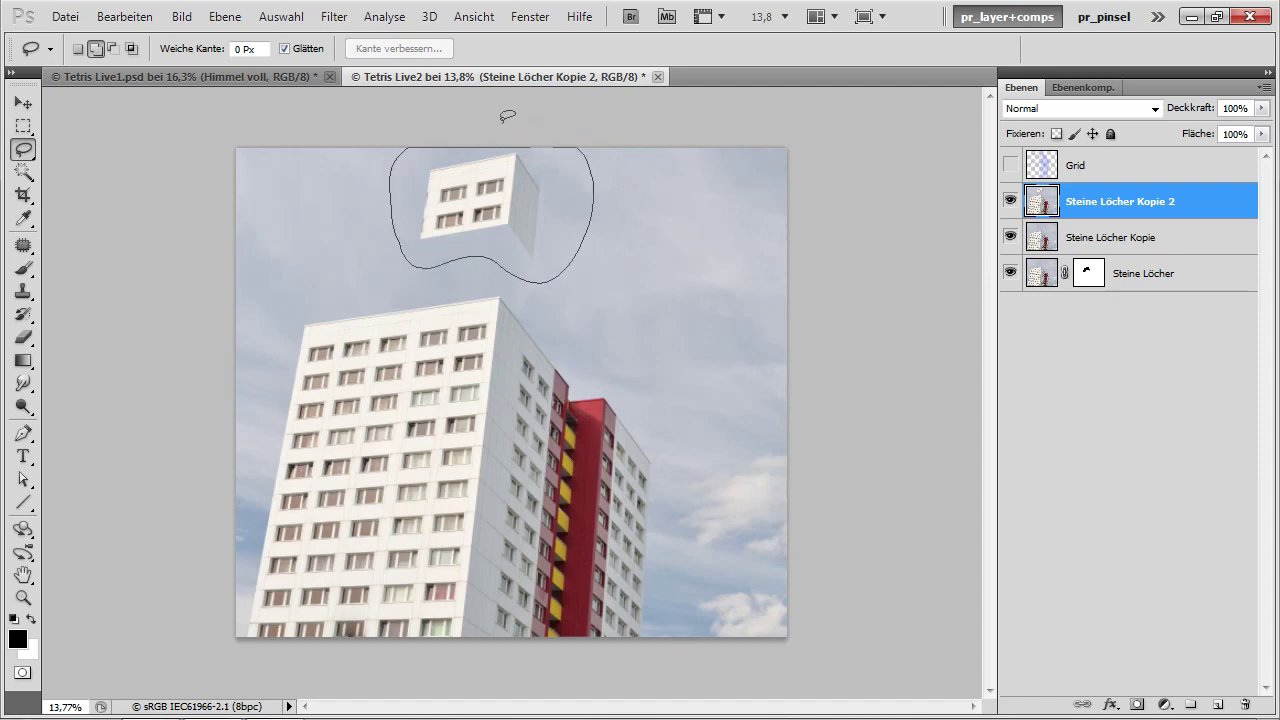
{"action": "key", "text": "alt"}
{"action": "left_click", "coordinate": [1137, 706], "text": "alt"}
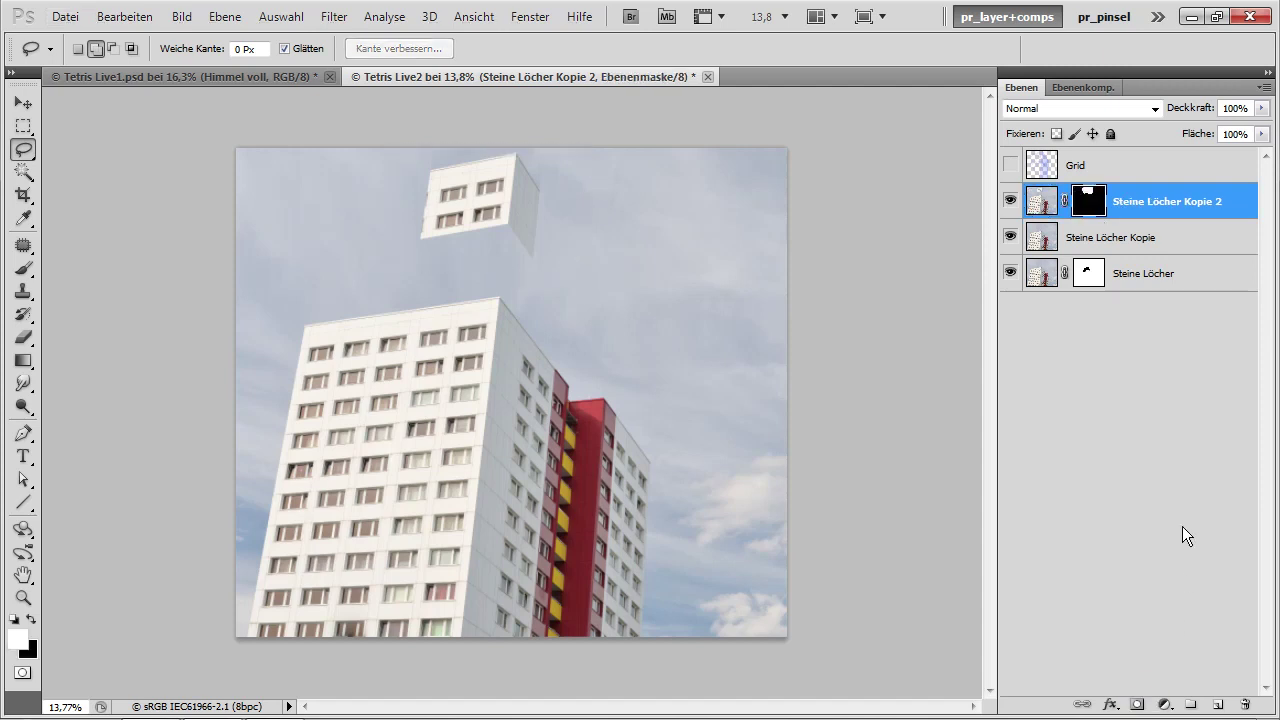
{"action": "left_click", "coordinate": [1092, 205], "text": "alt"}
{"action": "left_click", "coordinate": [1092, 205], "text": "alt"}
Step: Hide Steine Löcher Kopie and move it below Steine Löcher, framing the floating block
{"action": "left_click", "coordinate": [1010, 237]}
{"action": "left_click", "coordinate": [1108, 241]}
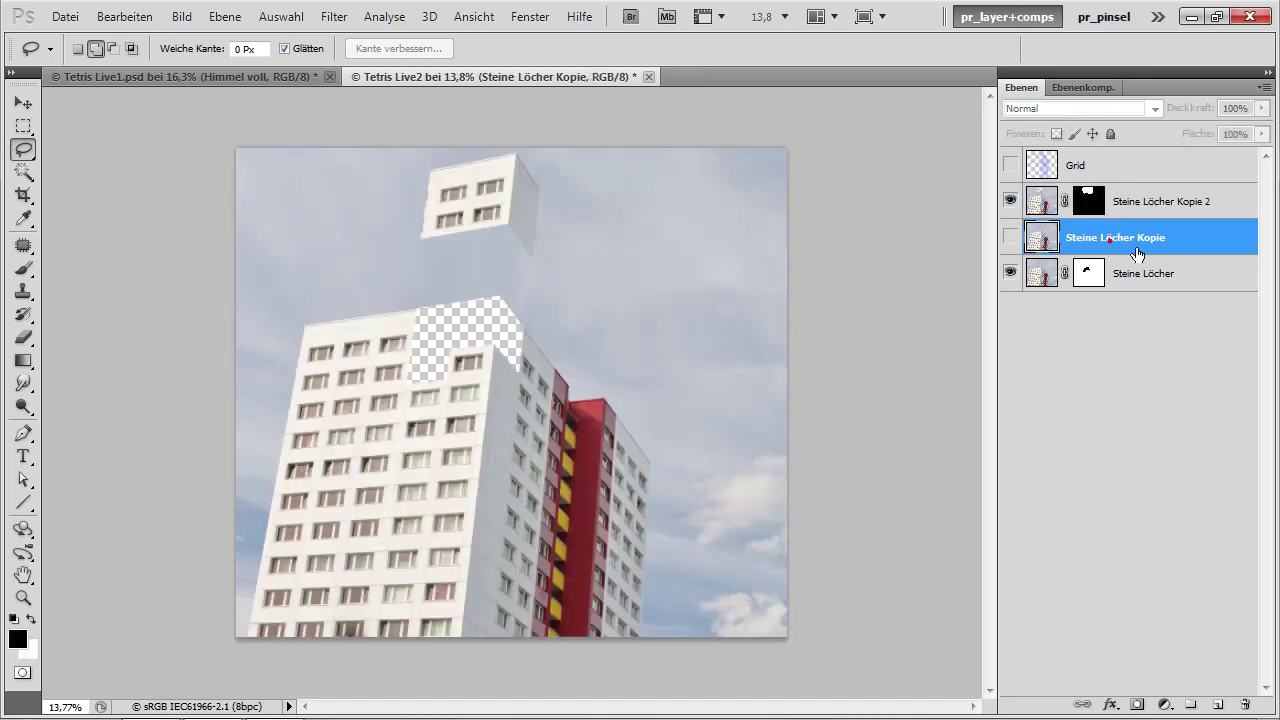
{"action": "left_click_drag", "start_coordinate": [1158, 238], "coordinate": [1148, 310]}
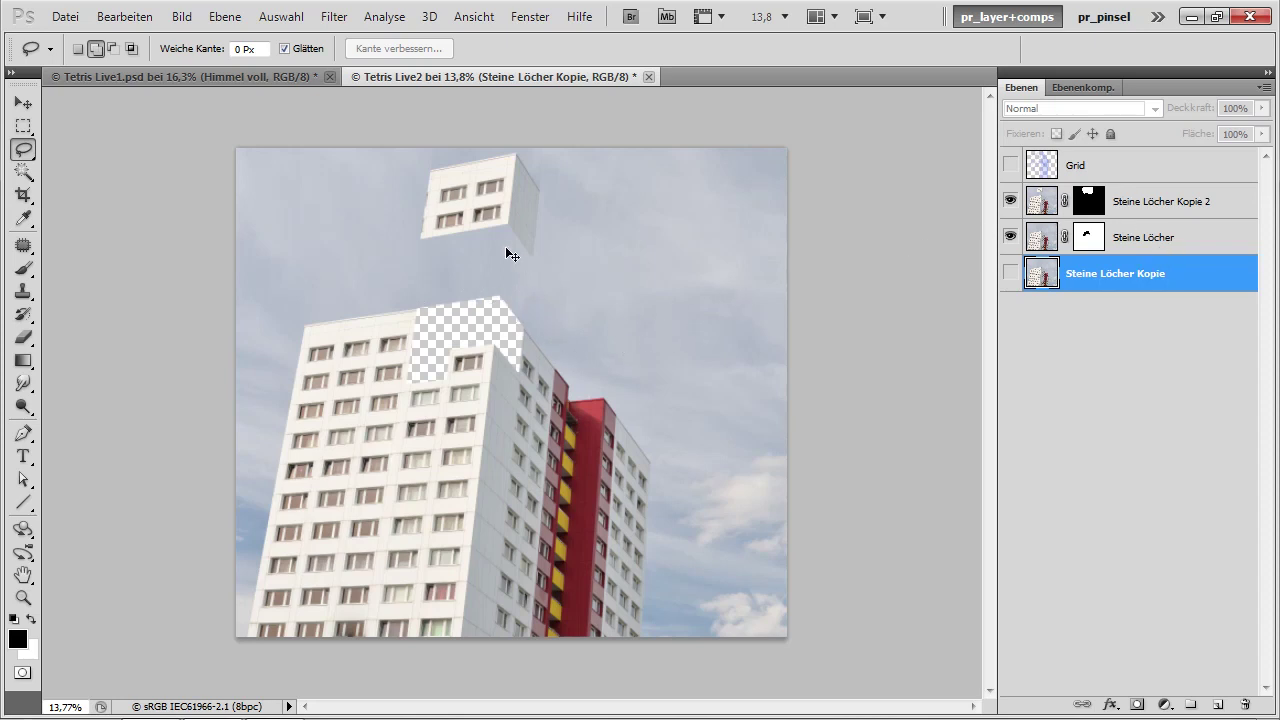
{"action": "mouse_move", "coordinate": [505, 250]}
{"action": "left_mouse_down"}
{"action": "mouse_move", "coordinate": [569, 191]}
{"action": "mouse_move", "coordinate": [535, 214]}
{"action": "left_mouse_up"}
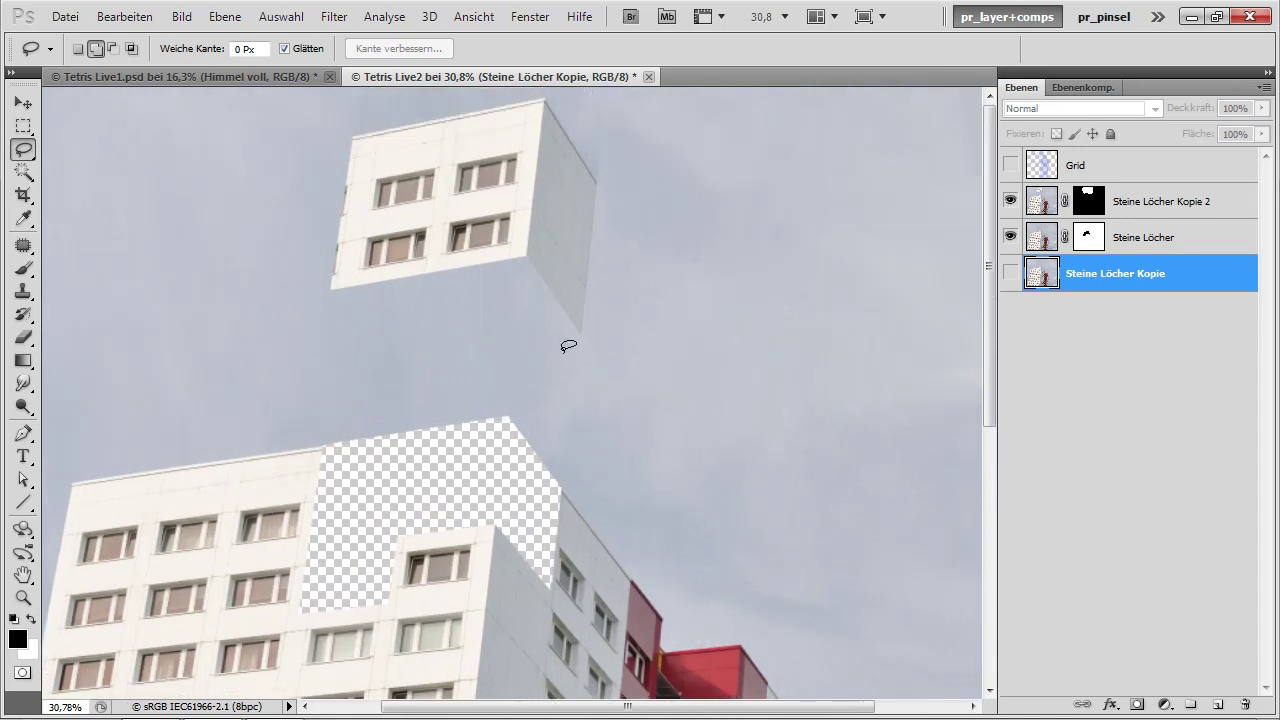
{"action": "left_click_drag", "start_coordinate": [457, 423], "coordinate": [472, 298]}
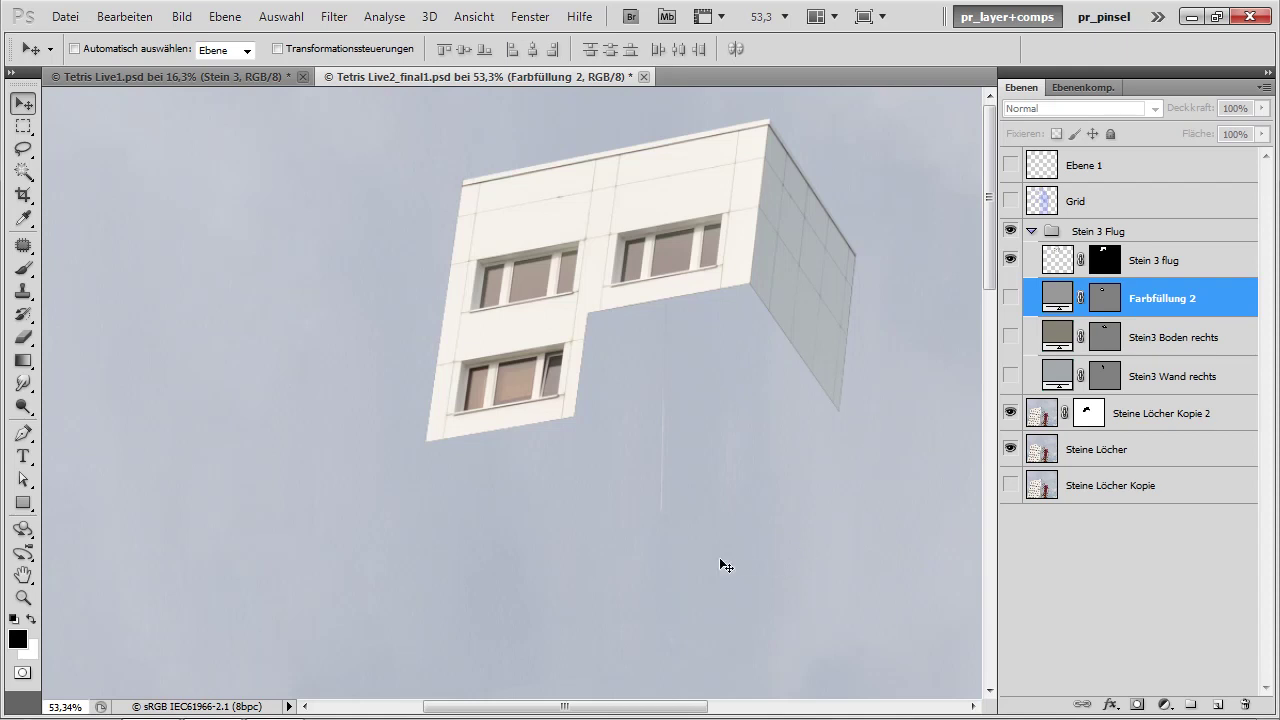
{"action": "left_click", "coordinate": [1010, 298]}
{"action": "left_click", "coordinate": [1010, 338]}
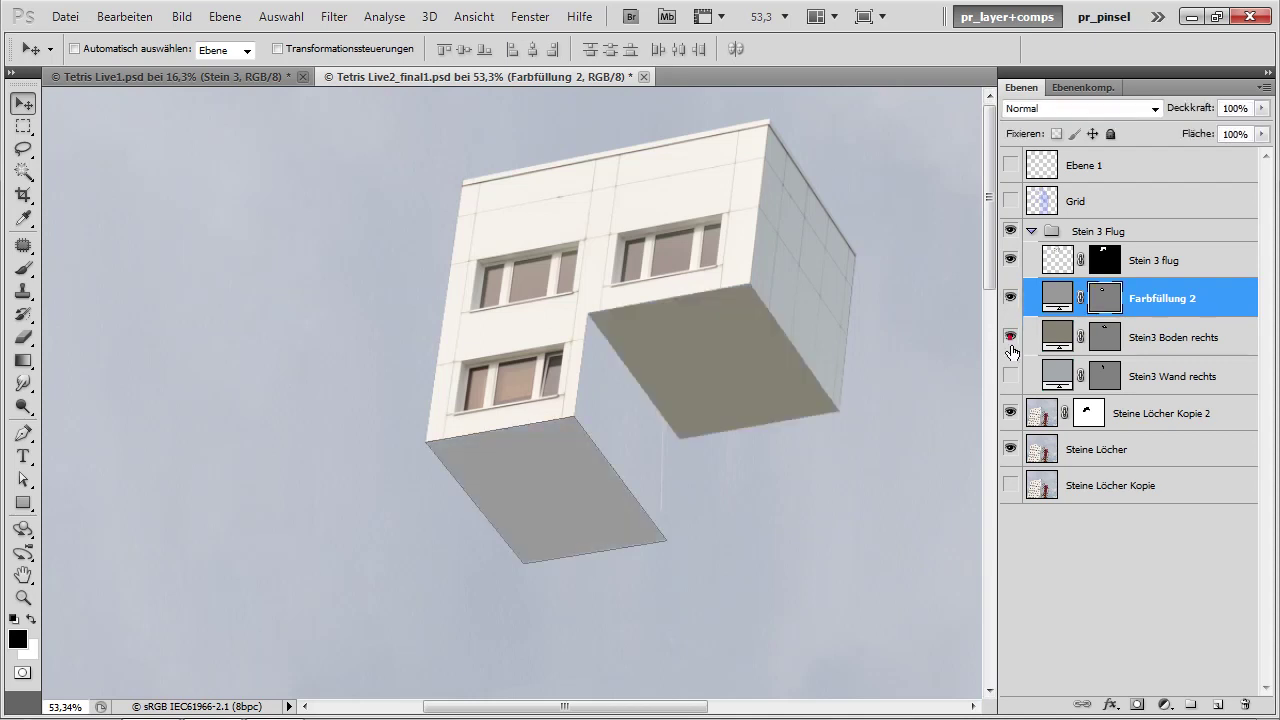
{"action": "left_click", "coordinate": [1010, 376]}
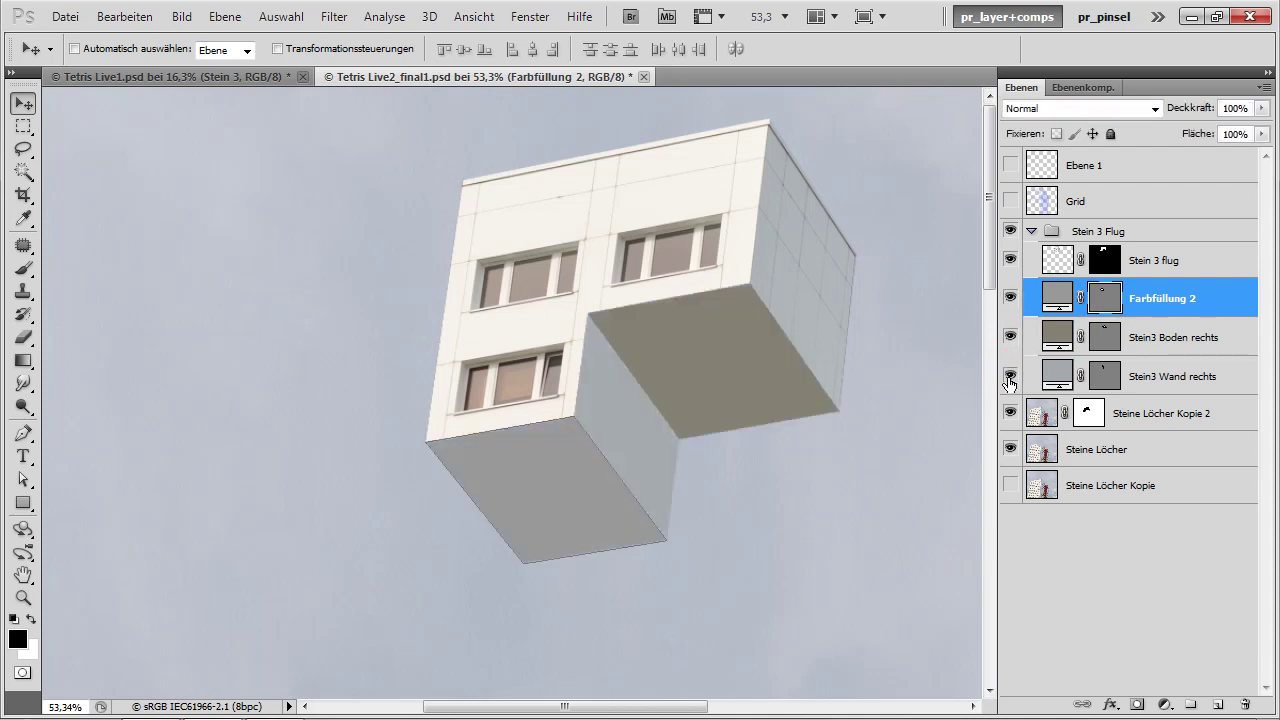
{"action": "left_click_drag", "start_coordinate": [1010, 378], "coordinate": [1012, 298]}
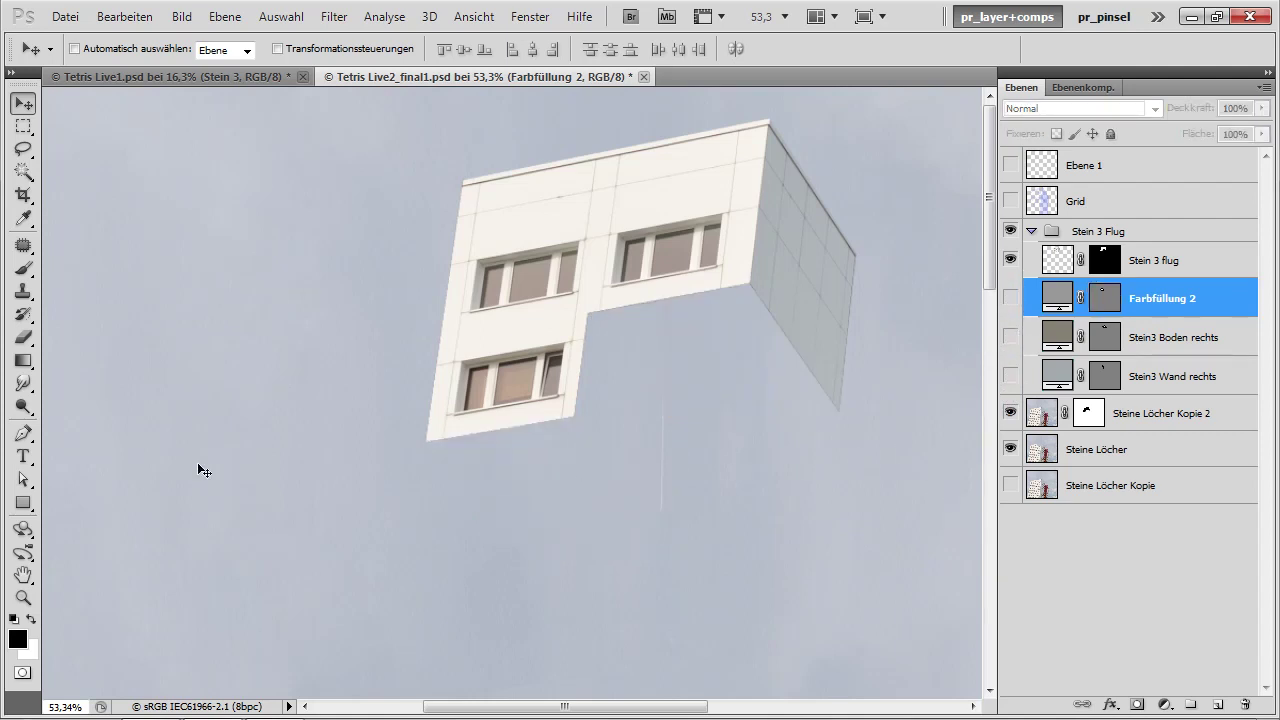
{"action": "left_click", "coordinate": [24, 502]}
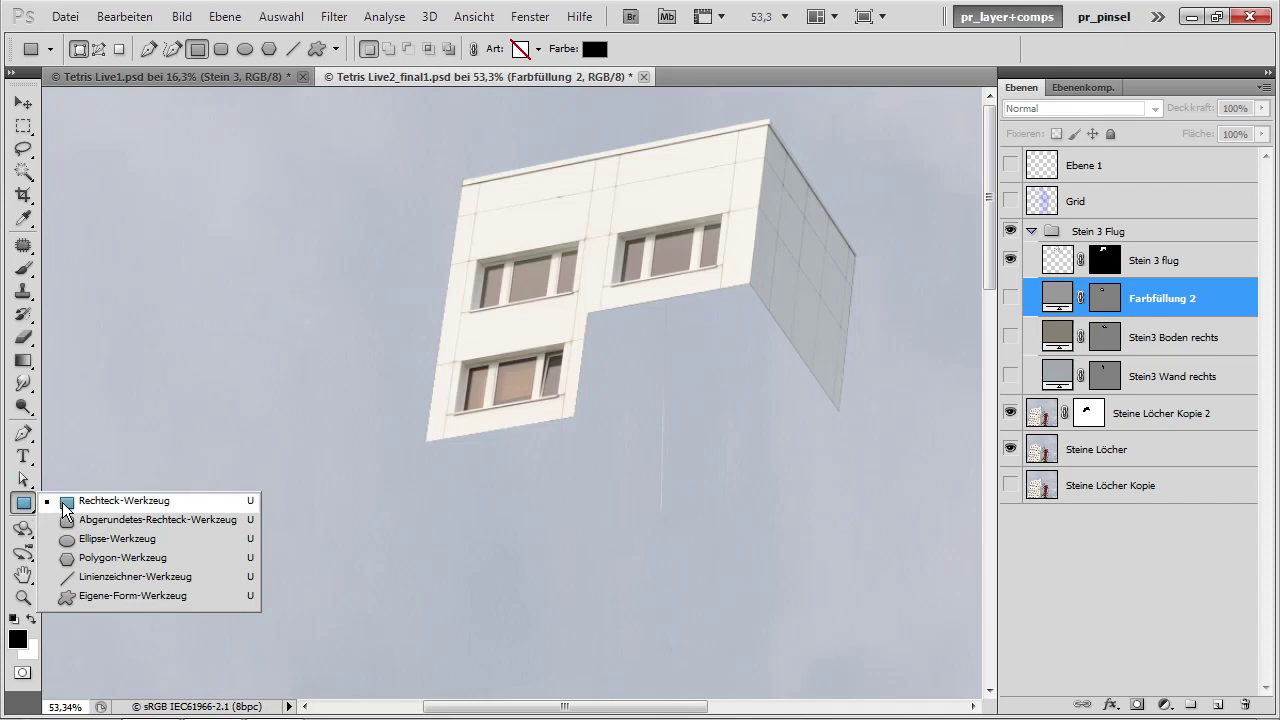
{"action": "left_click", "coordinate": [66, 510]}
{"action": "left_click_drag", "start_coordinate": [124, 362], "coordinate": [326, 531]}
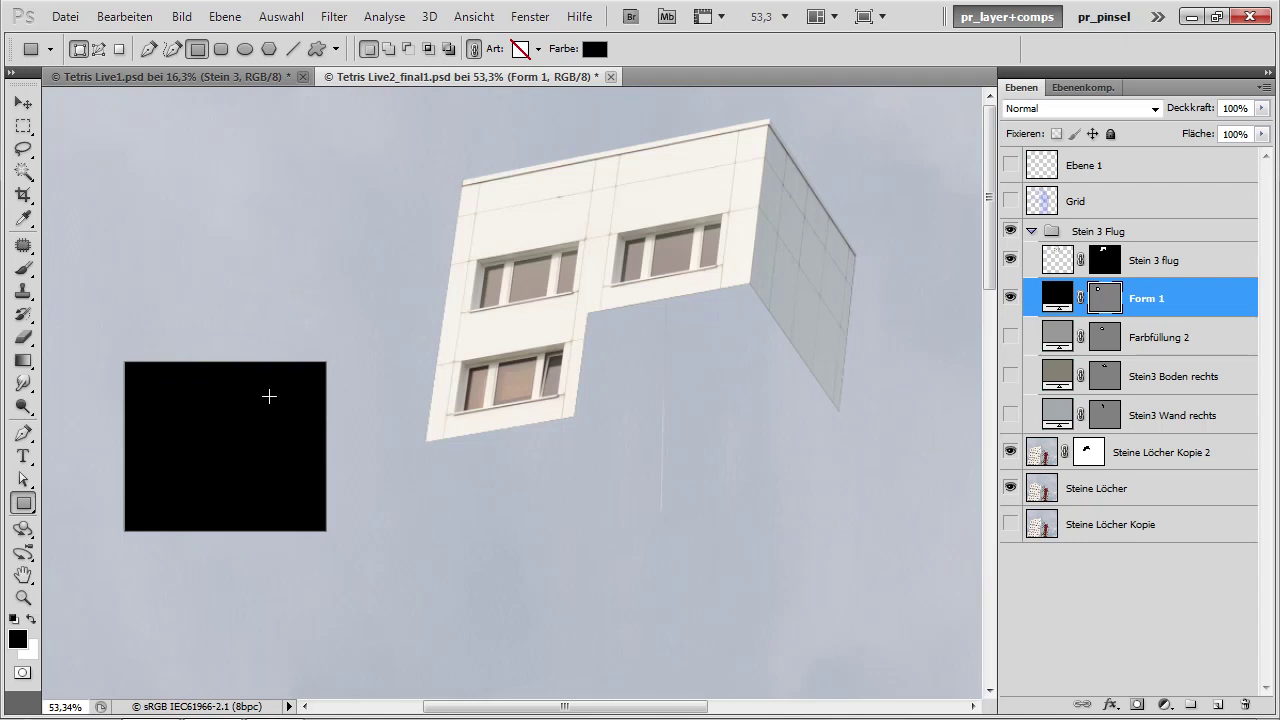
{"action": "key", "text": "ctrl+z"}
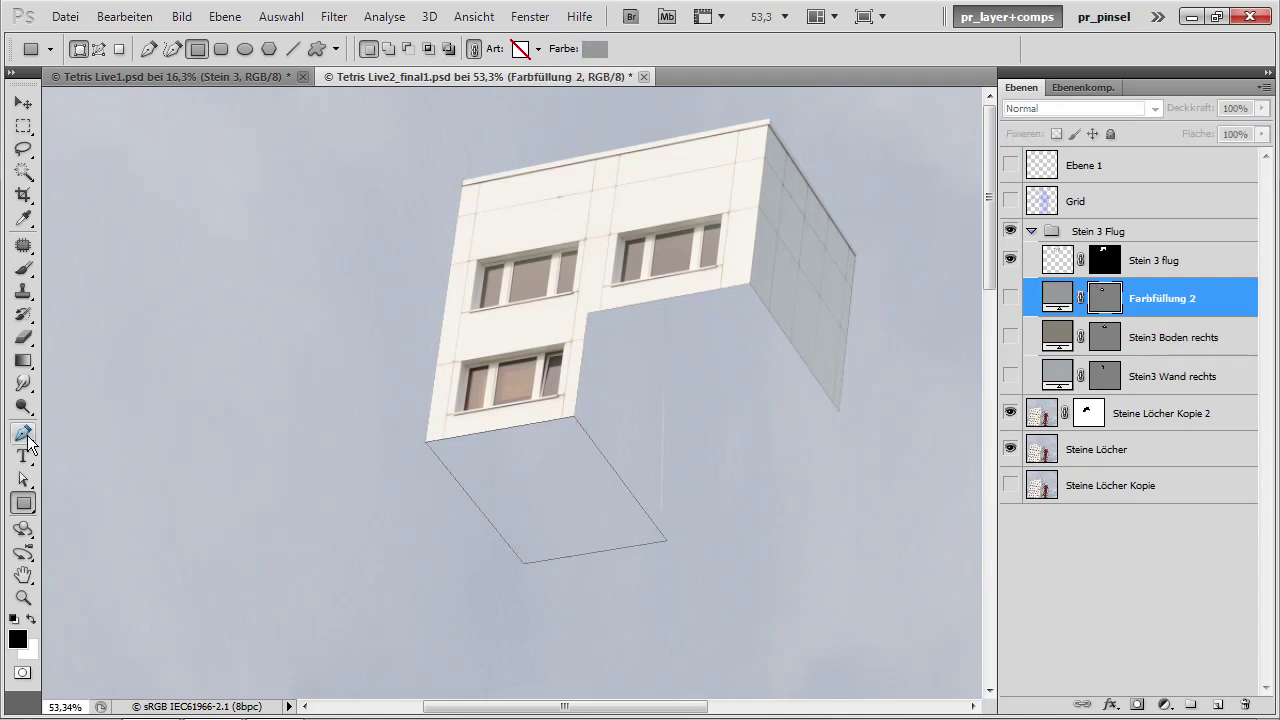
Step: Draw a closed curved test path around the left side of the block with the Pen tool
{"action": "left_click", "coordinate": [23, 433]}
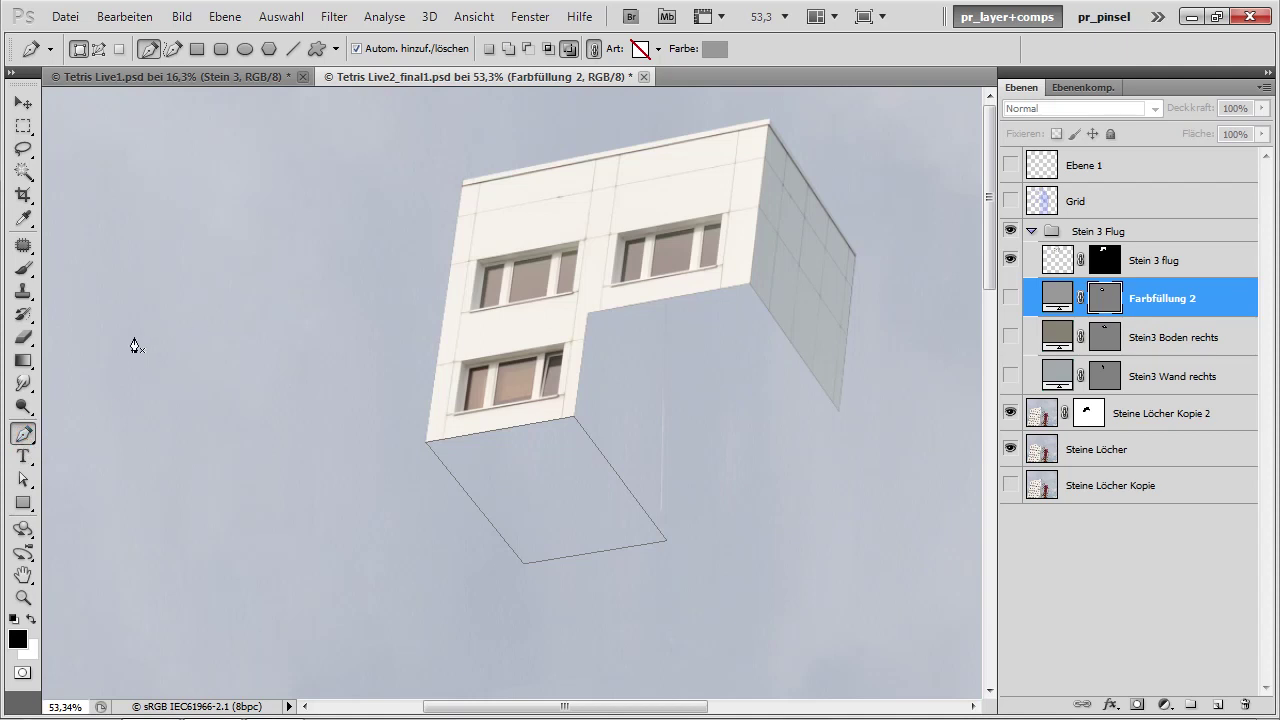
{"action": "mouse_move", "coordinate": [221, 288]}
{"action": "left_mouse_down"}
{"action": "mouse_move", "coordinate": [286, 326]}
{"action": "mouse_move", "coordinate": [380, 414]}
{"action": "left_mouse_up"}
{"action": "left_click", "coordinate": [365, 306]}
{"action": "left_click", "coordinate": [381, 226]}
{"action": "left_click", "coordinate": [422, 270]}
{"action": "left_click", "coordinate": [425, 330]}
{"action": "left_click", "coordinate": [421, 445]}
{"action": "left_click_drag", "start_coordinate": [363, 538], "coordinate": [202, 444]}
{"action": "left_click_drag", "start_coordinate": [237, 382], "coordinate": [150, 414]}
{"action": "left_click_drag", "start_coordinate": [136, 342], "coordinate": [245, 273]}
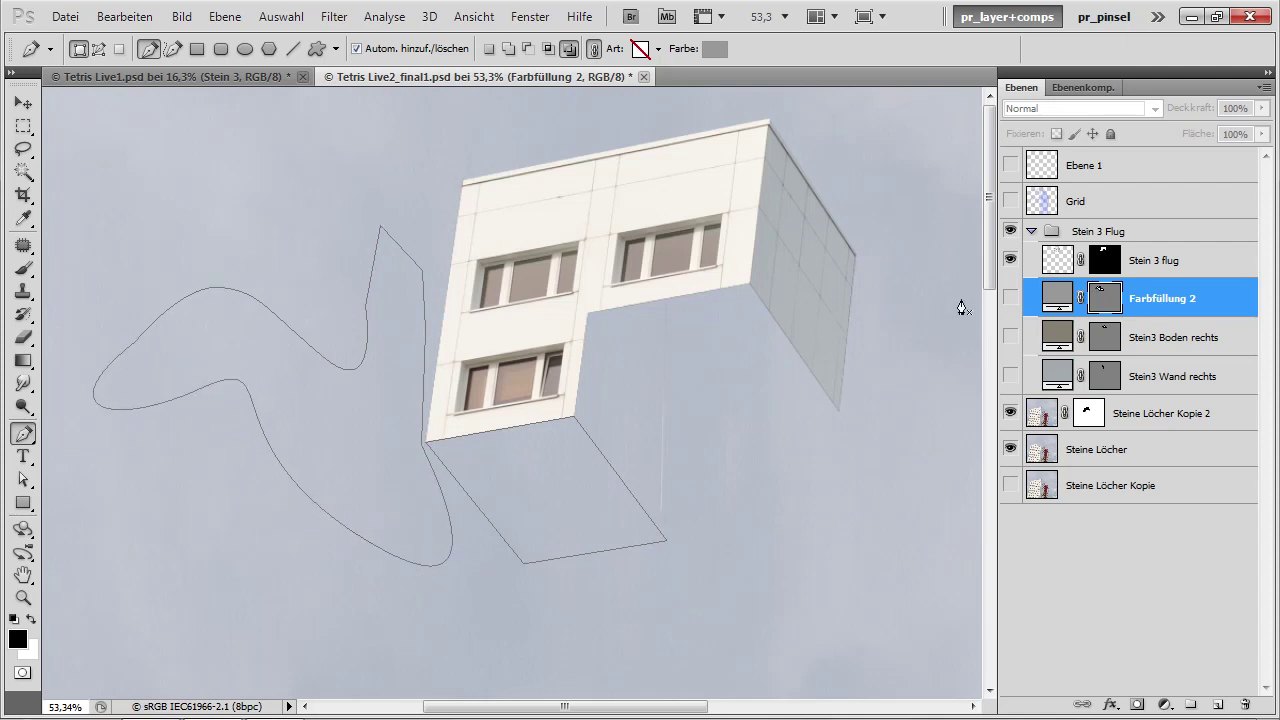
Step: Hide the path, toggle Farbfüllung 2, and show Stein3 Boden rechts and Stein3 Wand rechts
{"action": "key", "text": "ctrl"}
{"action": "left_click", "coordinate": [947, 250], "text": "ctrl"}
{"action": "left_click", "coordinate": [1104, 298]}
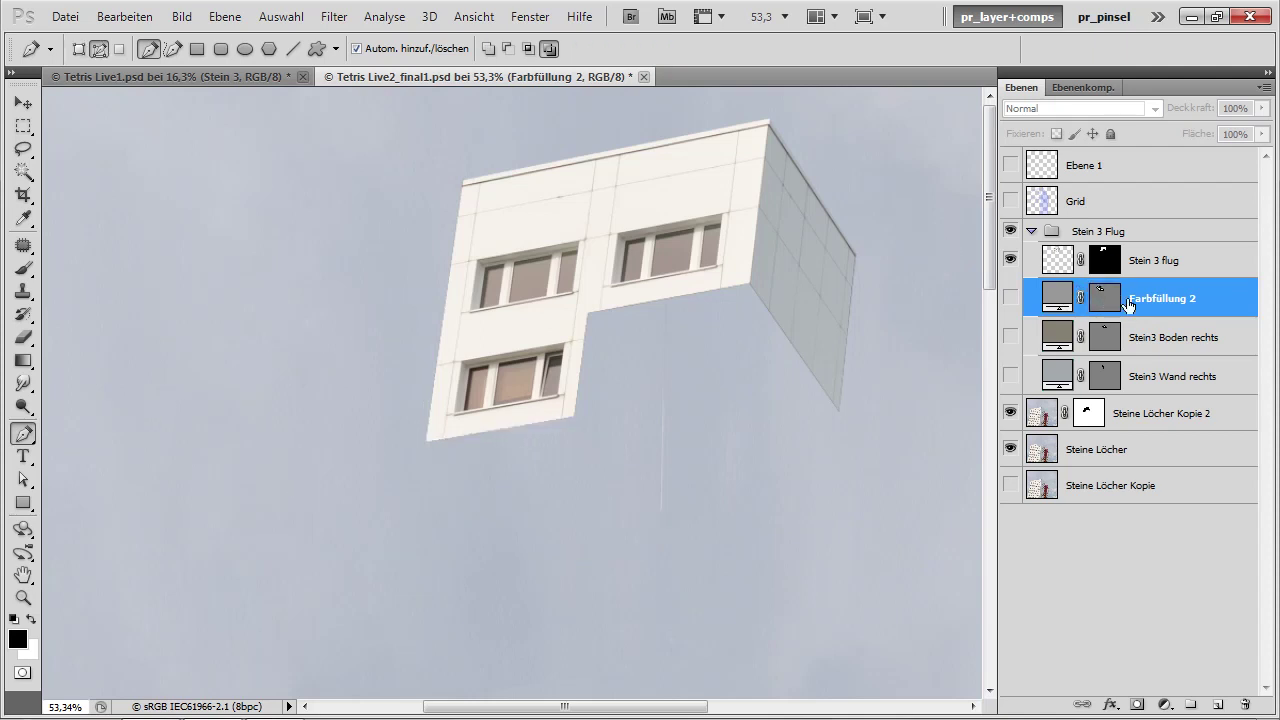
{"action": "left_click", "coordinate": [1010, 298]}
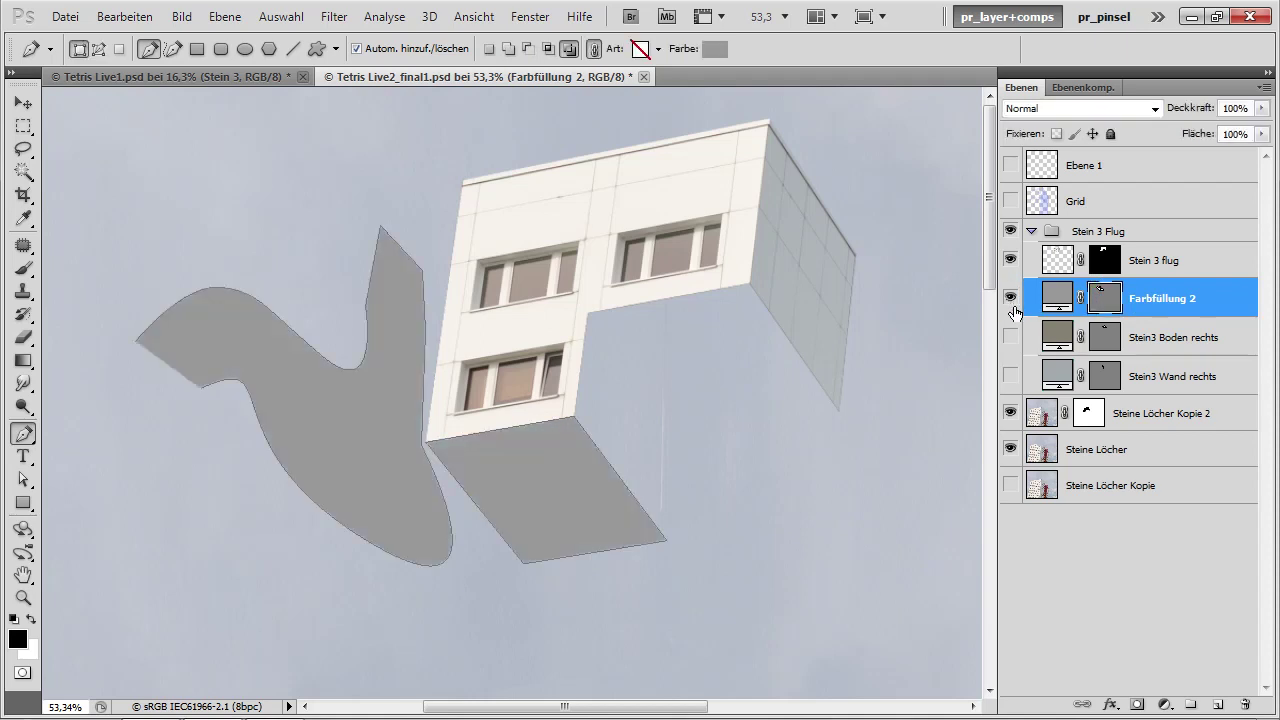
{"action": "left_click", "coordinate": [1010, 298]}
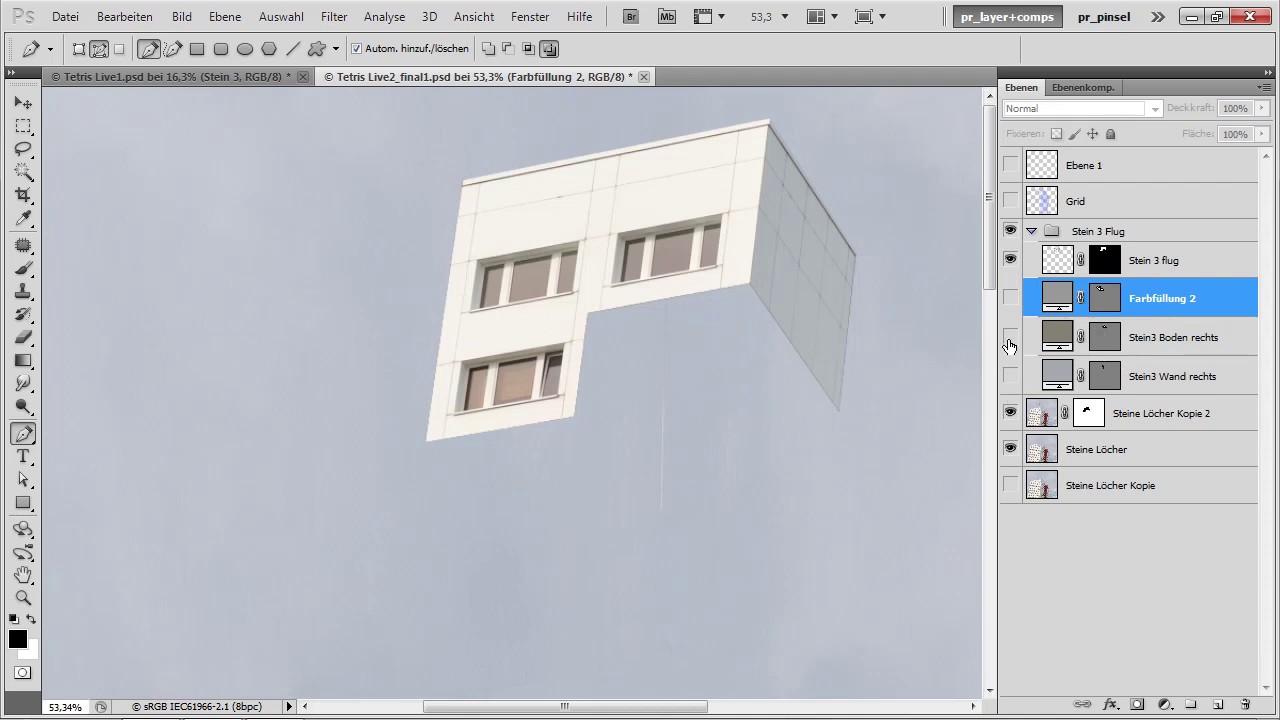
{"action": "left_click_drag", "start_coordinate": [1010, 343], "coordinate": [1010, 380]}
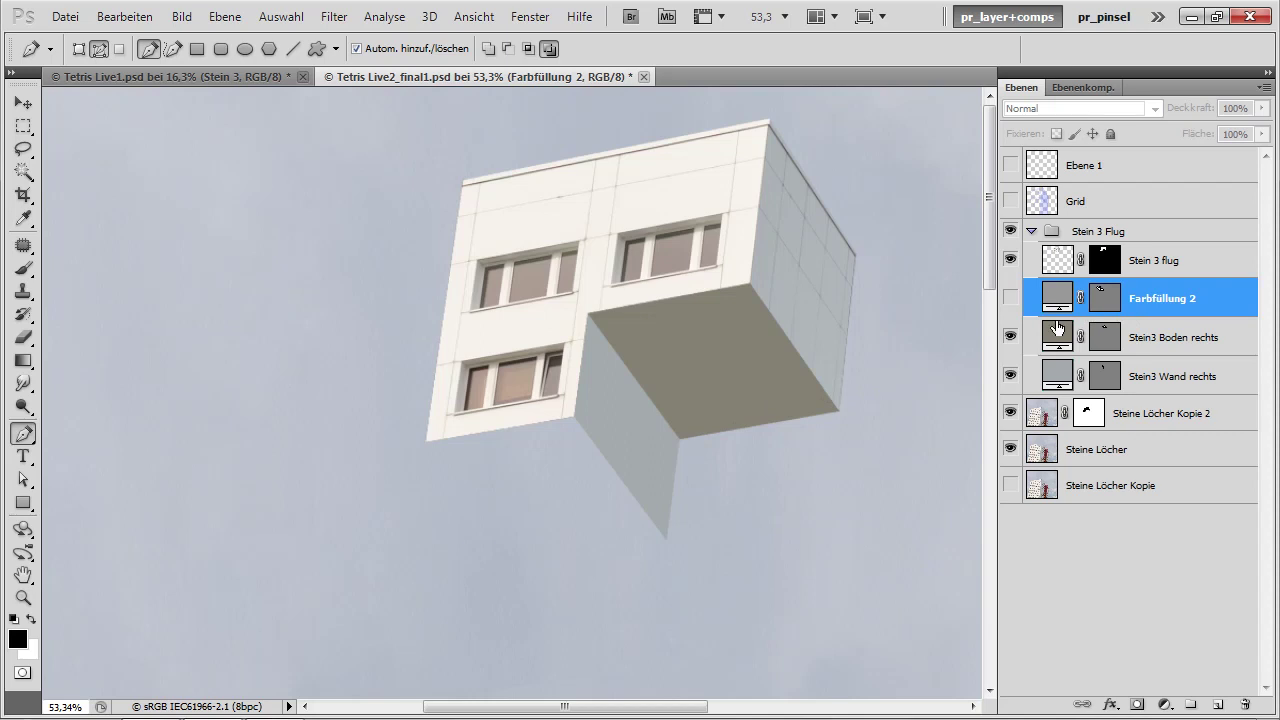
{"action": "left_click", "coordinate": [1010, 201]}
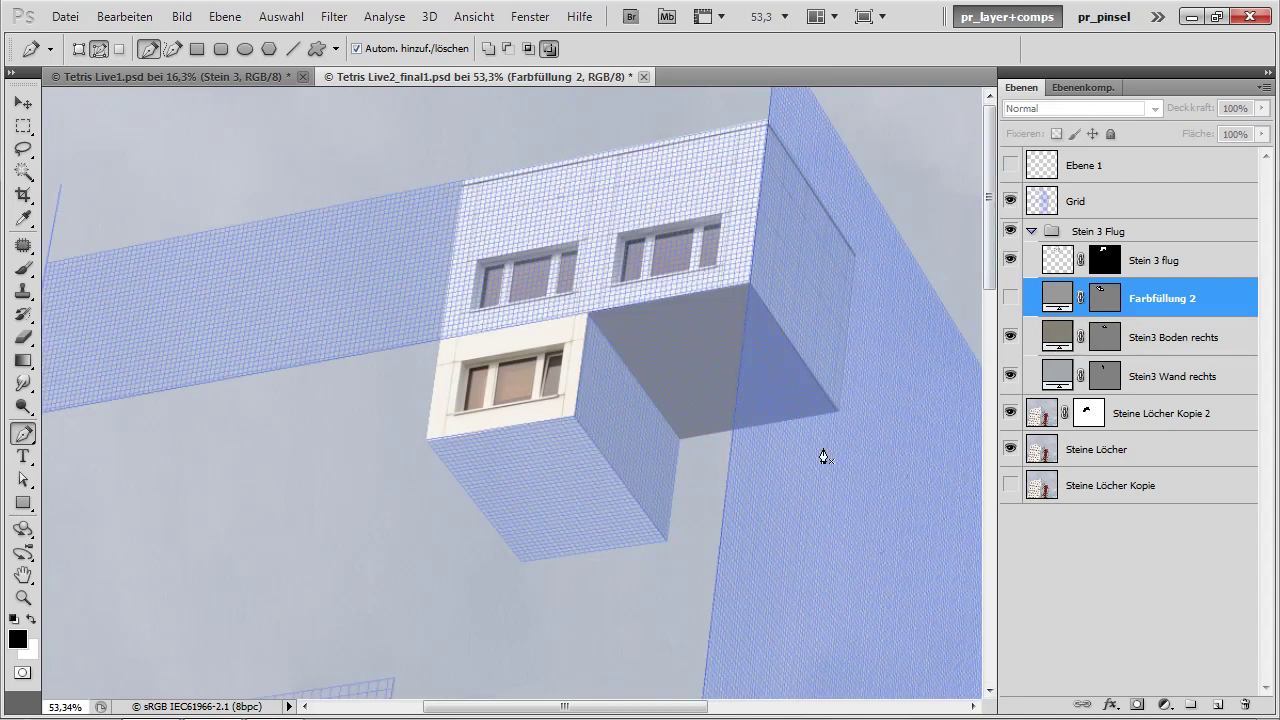
{"action": "mouse_move", "coordinate": [733, 436]}
{"action": "left_mouse_down"}
{"action": "mouse_move", "coordinate": [843, 380]}
{"action": "mouse_move", "coordinate": [642, 315]}
{"action": "mouse_move", "coordinate": [829, 529]}
{"action": "mouse_move", "coordinate": [703, 366]}
{"action": "left_mouse_up"}
{"action": "mouse_move", "coordinate": [446, 498]}
{"action": "left_mouse_down"}
{"action": "mouse_move", "coordinate": [701, 385]}
{"action": "mouse_move", "coordinate": [671, 437]}
{"action": "left_mouse_up"}
{"action": "left_click_drag", "start_coordinate": [831, 376], "coordinate": [717, 423]}
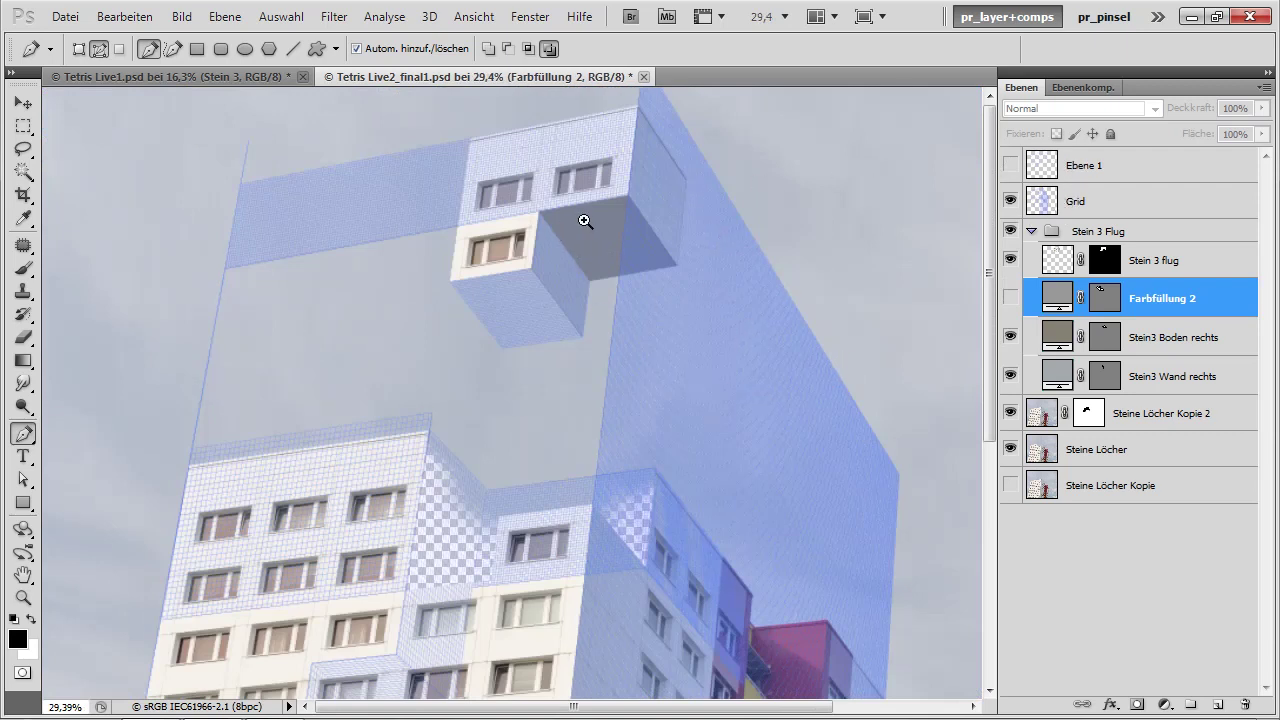
{"action": "left_click_drag", "start_coordinate": [609, 242], "coordinate": [560, 337]}
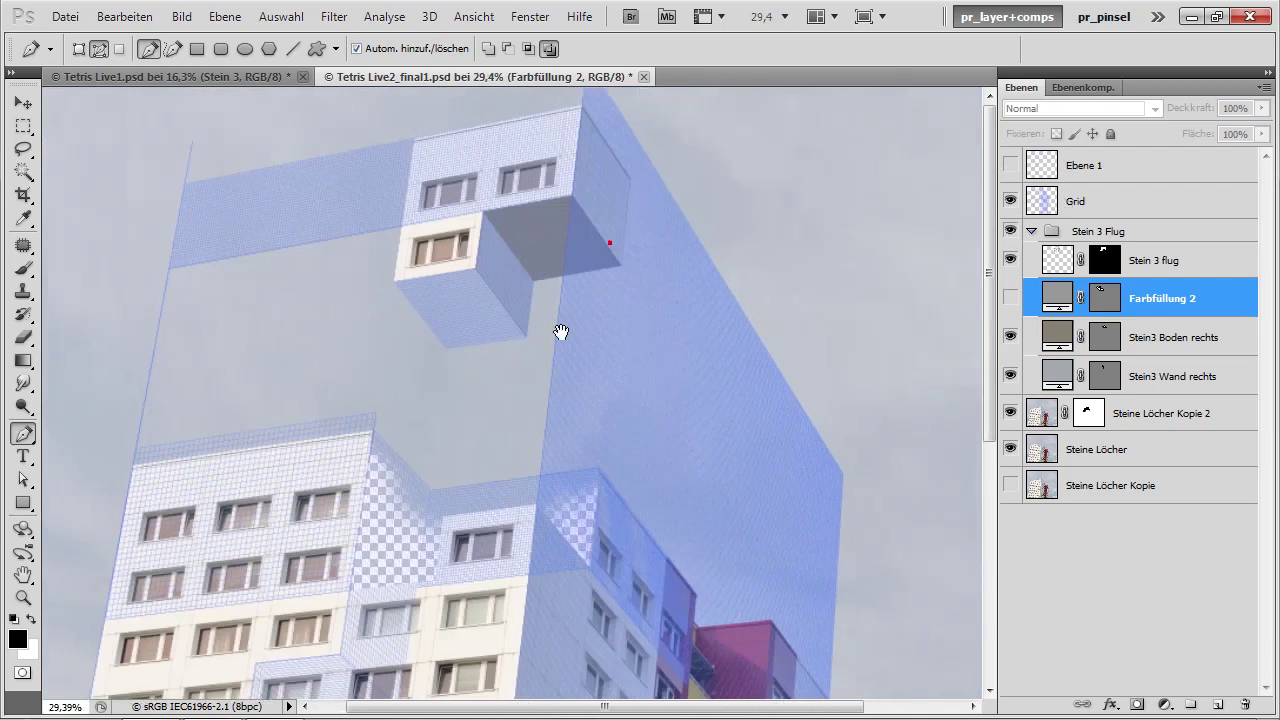
{"action": "left_click", "coordinate": [1010, 200]}
{"action": "left_click", "coordinate": [1011, 205]}
{"action": "left_click", "coordinate": [1011, 205]}
{"action": "left_click_drag", "start_coordinate": [552, 224], "coordinate": [646, 193]}
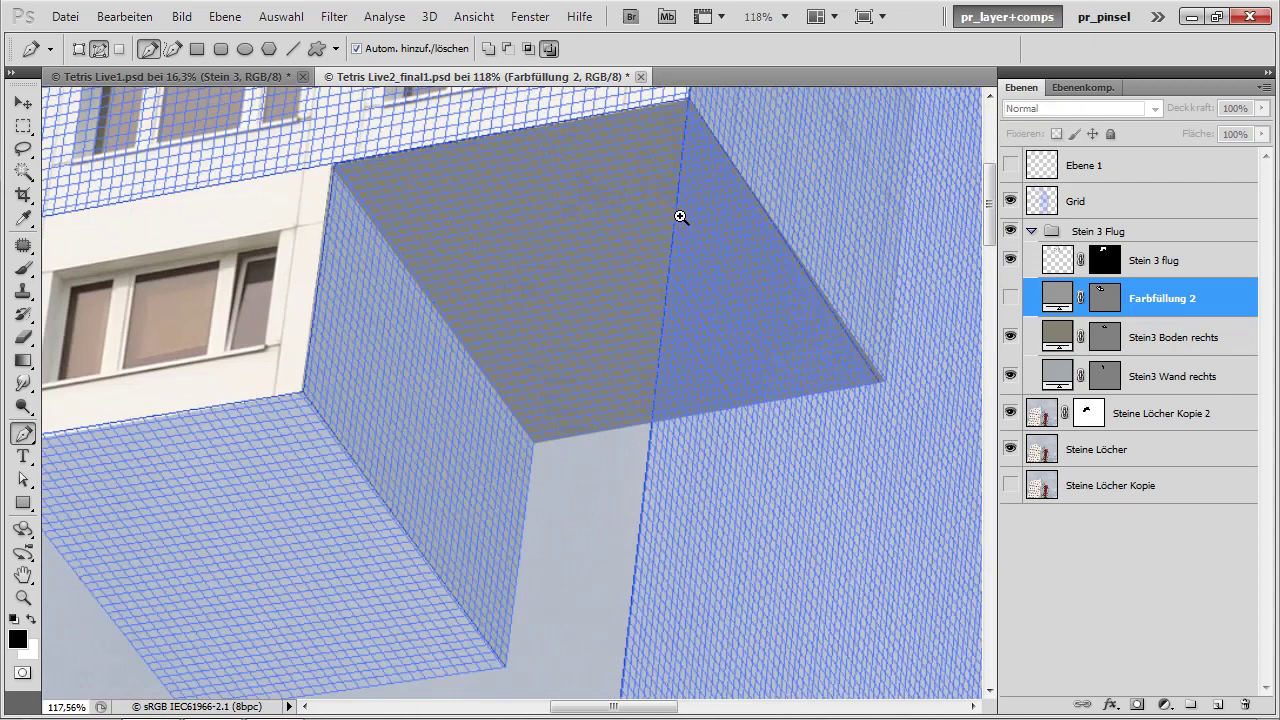
{"action": "left_click_drag", "start_coordinate": [710, 277], "coordinate": [657, 300]}
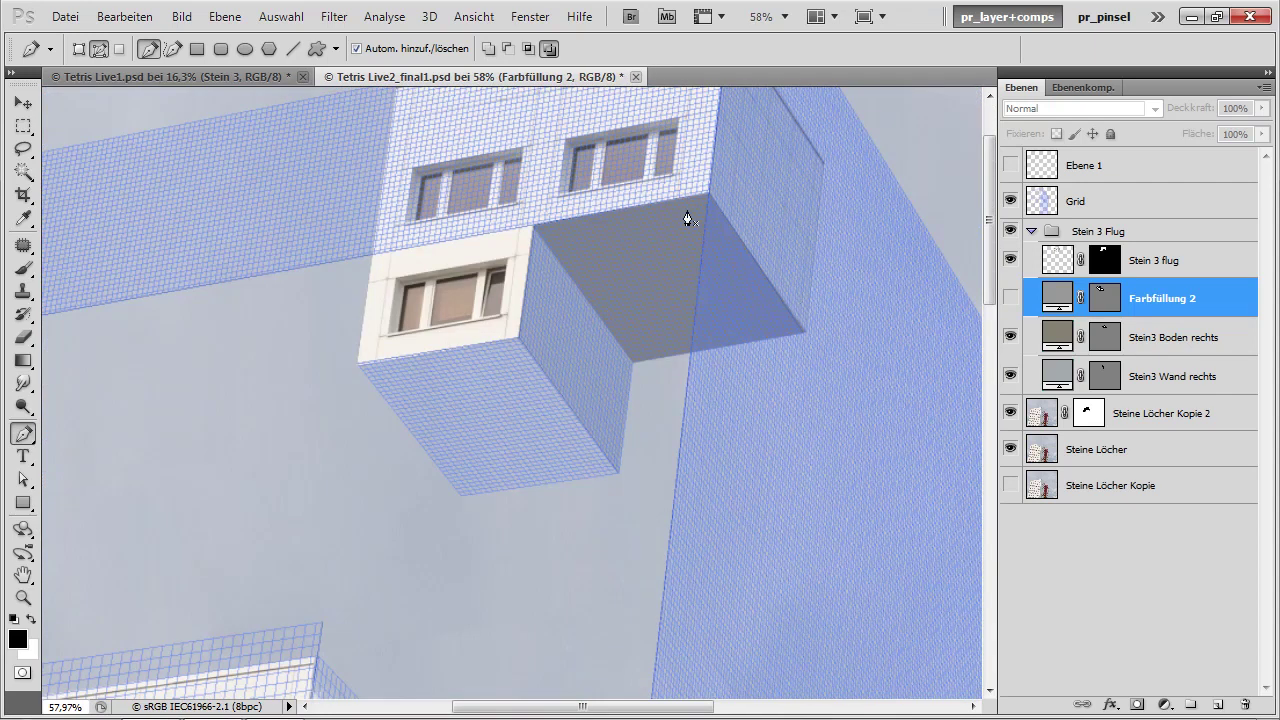
{"action": "left_click_drag", "start_coordinate": [634, 265], "coordinate": [637, 356]}
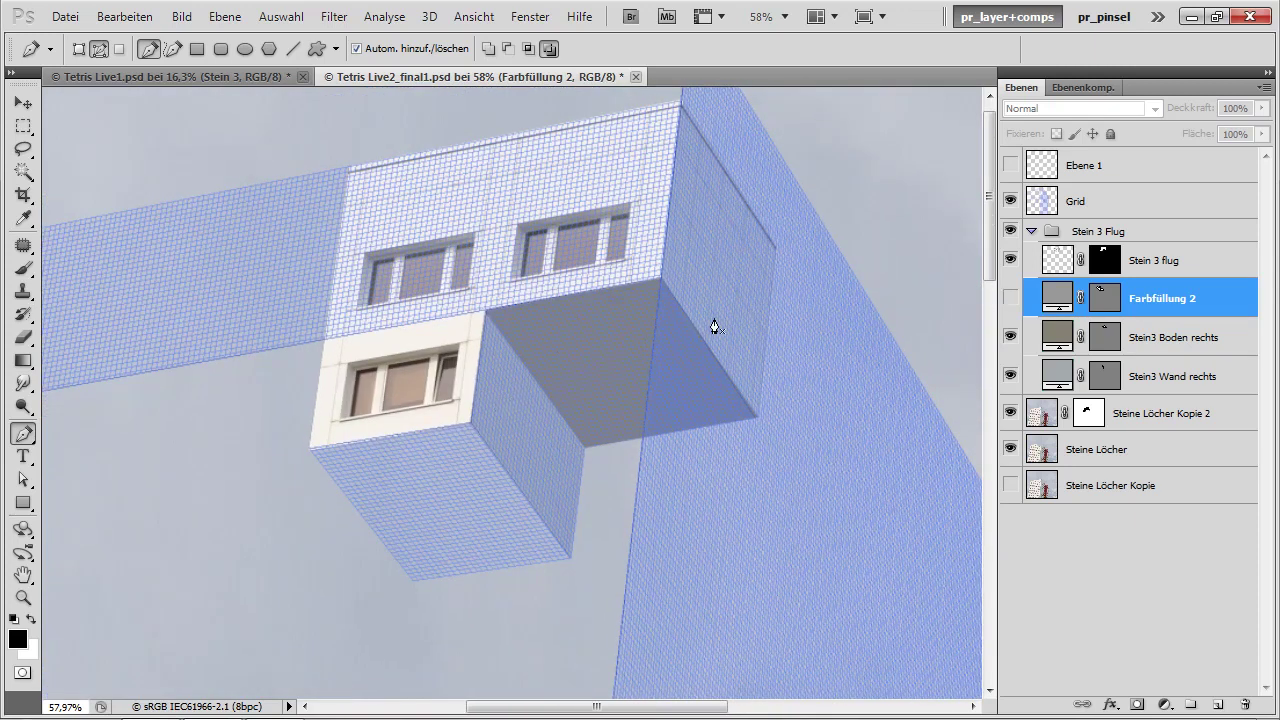
{"action": "left_click", "coordinate": [1010, 200]}
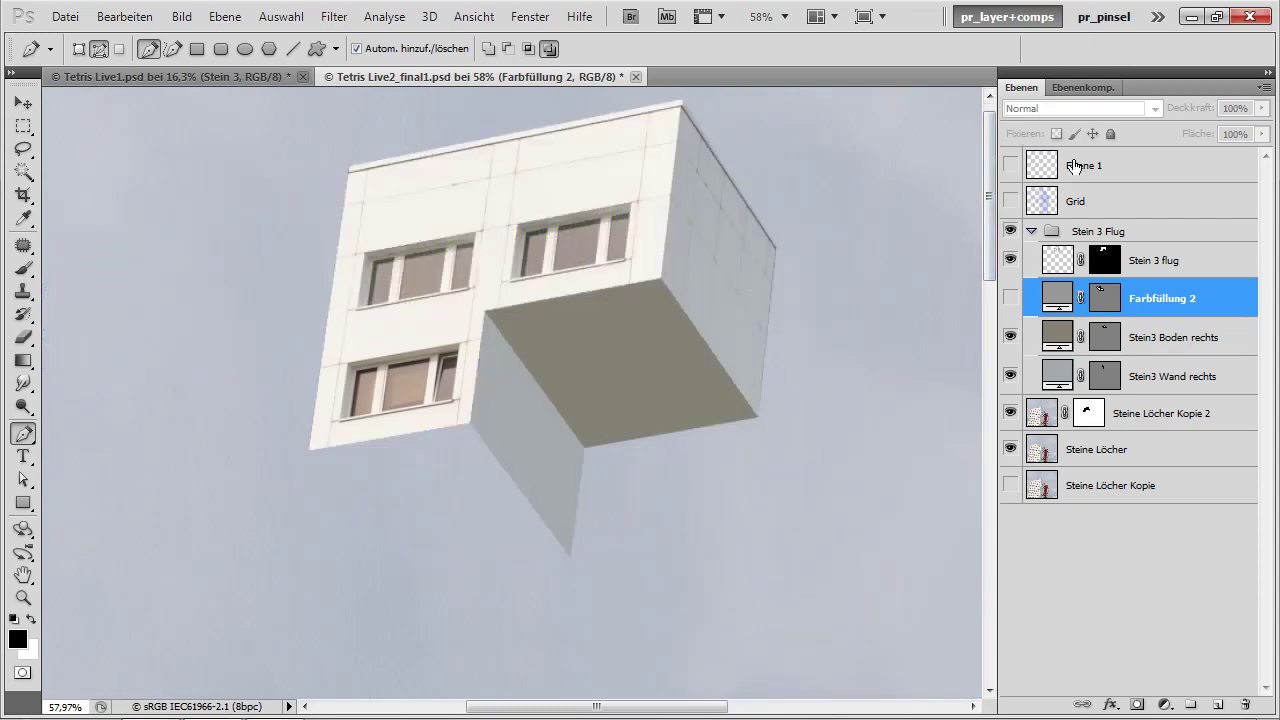
{"action": "key", "text": "alt+period"}
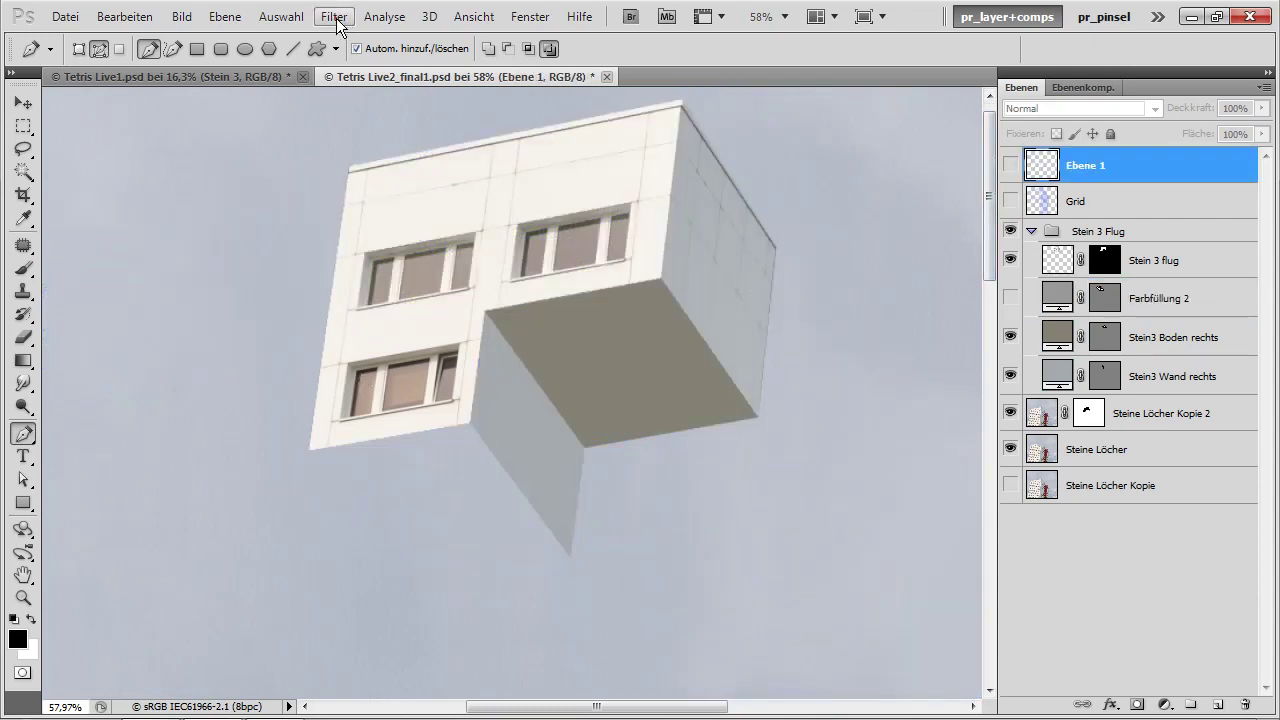
Step: Make the empty Ebene 1 layer visible and open Filter > Vanishing Point
{"action": "left_click", "coordinate": [337, 20]}
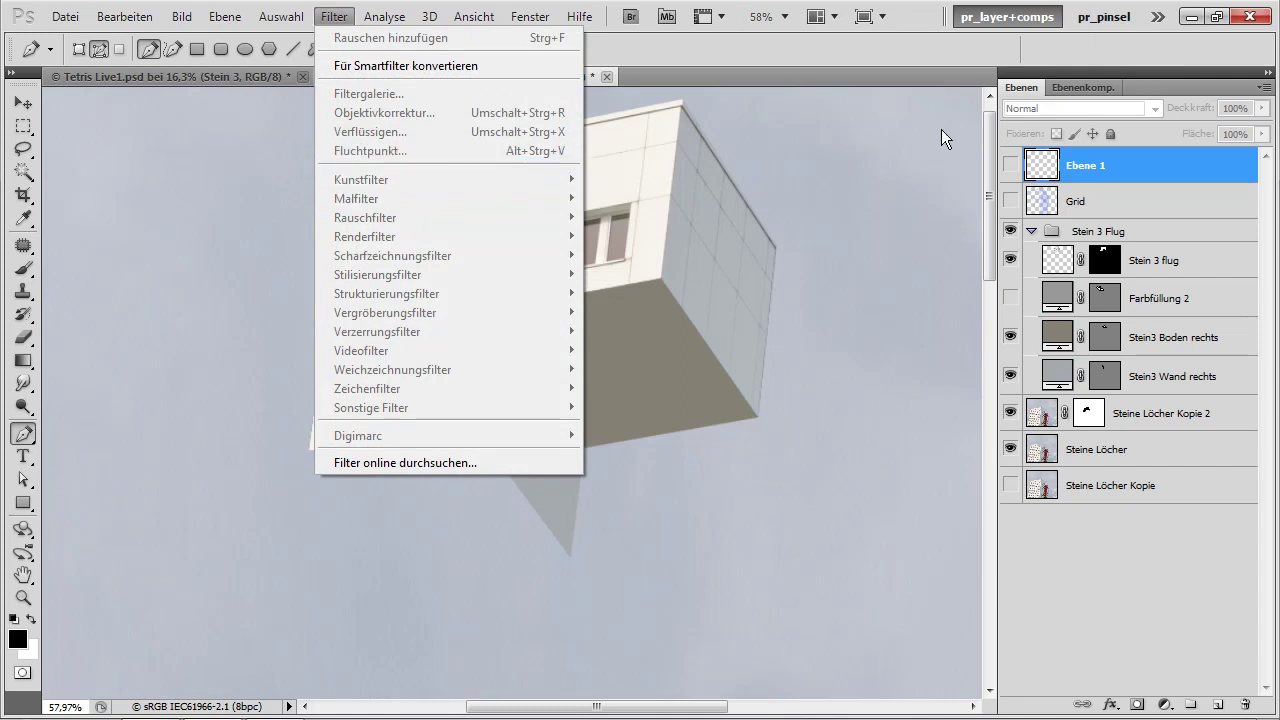
{"action": "left_click", "coordinate": [941, 129]}
{"action": "left_click", "coordinate": [1010, 165]}
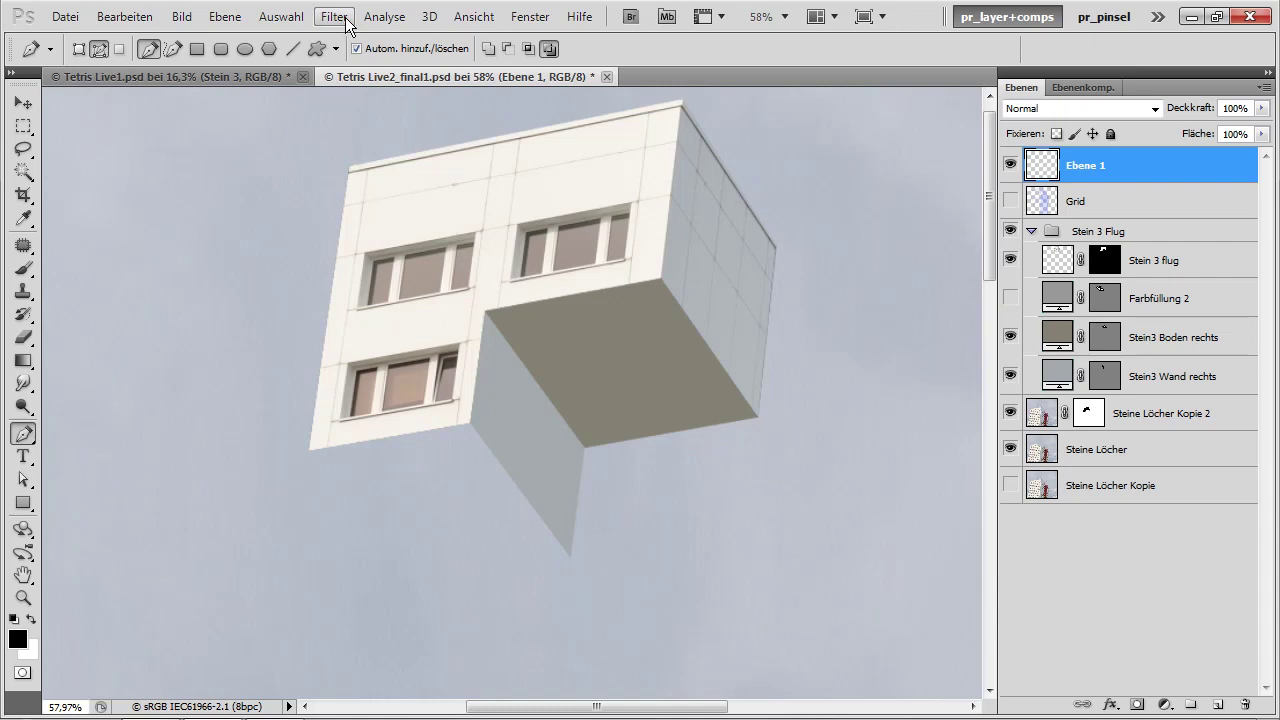
{"action": "left_click", "coordinate": [334, 17]}
{"action": "left_click", "coordinate": [382, 151]}
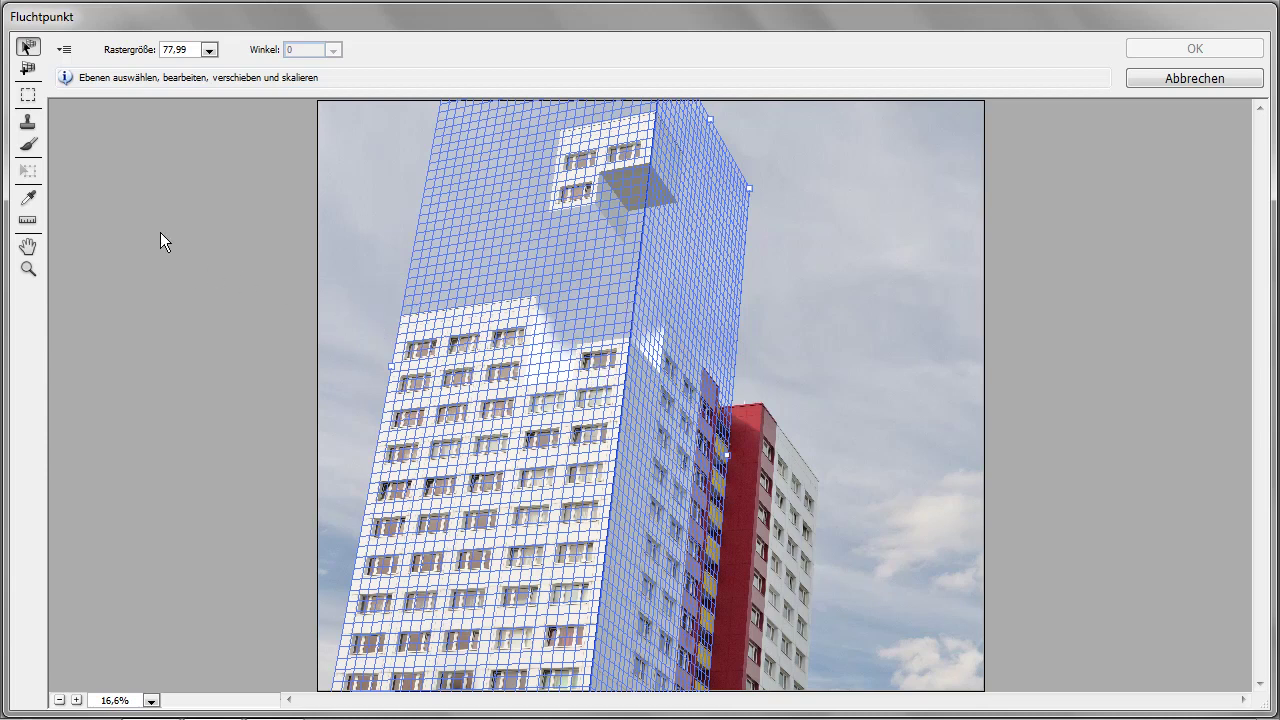
Step: Reselect the left perspective plane and resize it by moving its edge
{"action": "left_click", "coordinate": [68, 51]}
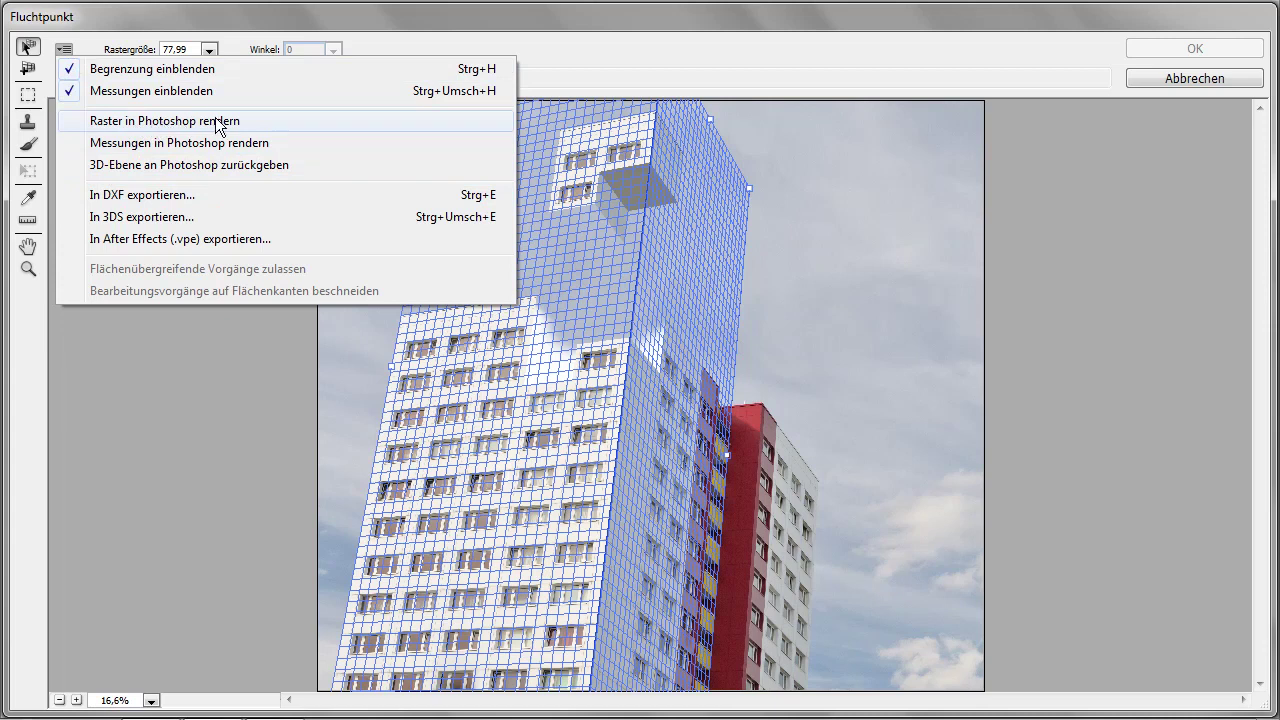
{"action": "left_click", "coordinate": [314, 141]}
{"action": "left_click", "coordinate": [204, 411]}
{"action": "left_click", "coordinate": [430, 323]}
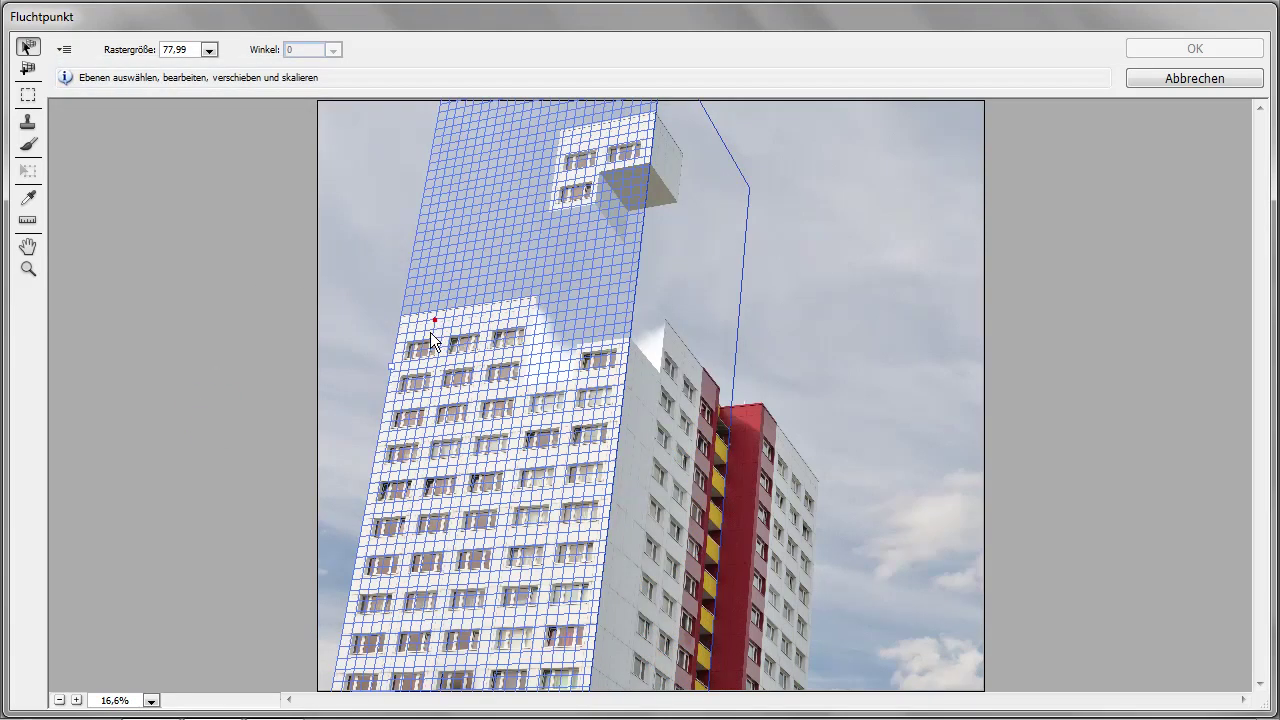
{"action": "mouse_move", "coordinate": [388, 368]}
{"action": "left_mouse_down"}
{"action": "mouse_move", "coordinate": [416, 368]}
{"action": "mouse_move", "coordinate": [390, 368]}
{"action": "left_mouse_up"}
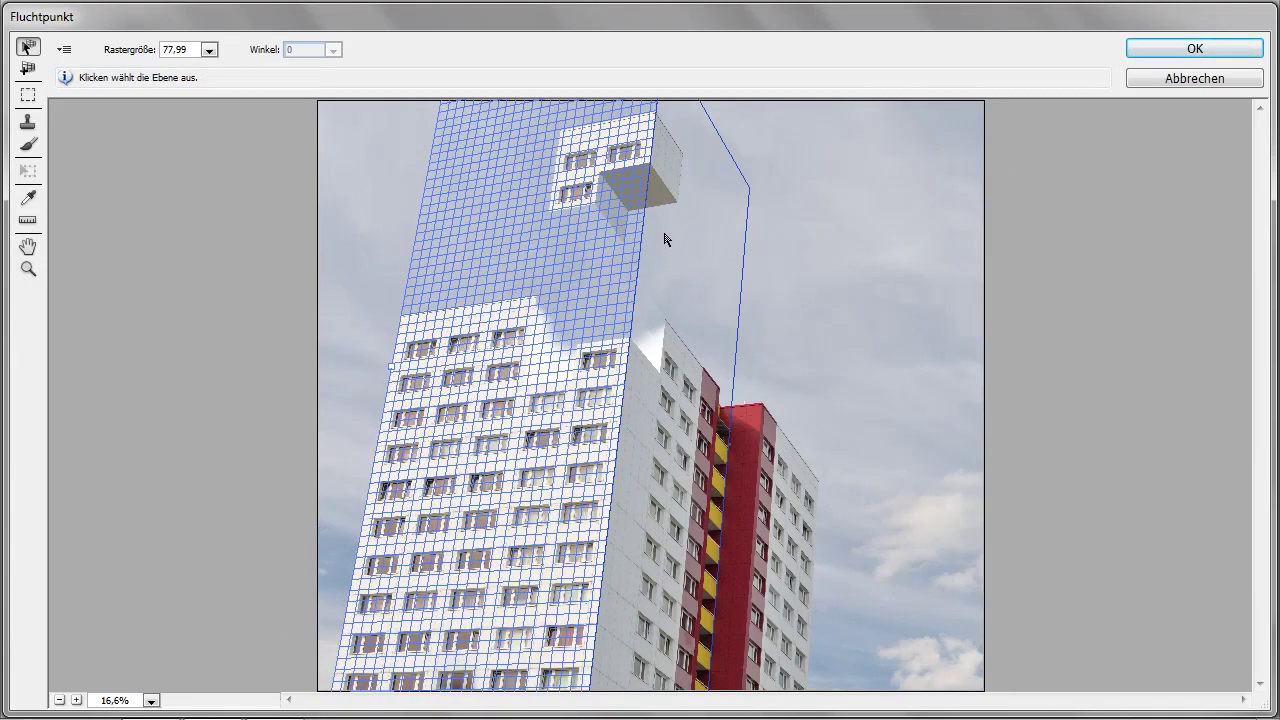
Step: Select the right plane and set the grids to render into the image (Raster in Photoshop rendern)
{"action": "left_click", "coordinate": [680, 180]}
{"action": "left_click", "coordinate": [622, 158]}
{"action": "left_click", "coordinate": [697, 179]}
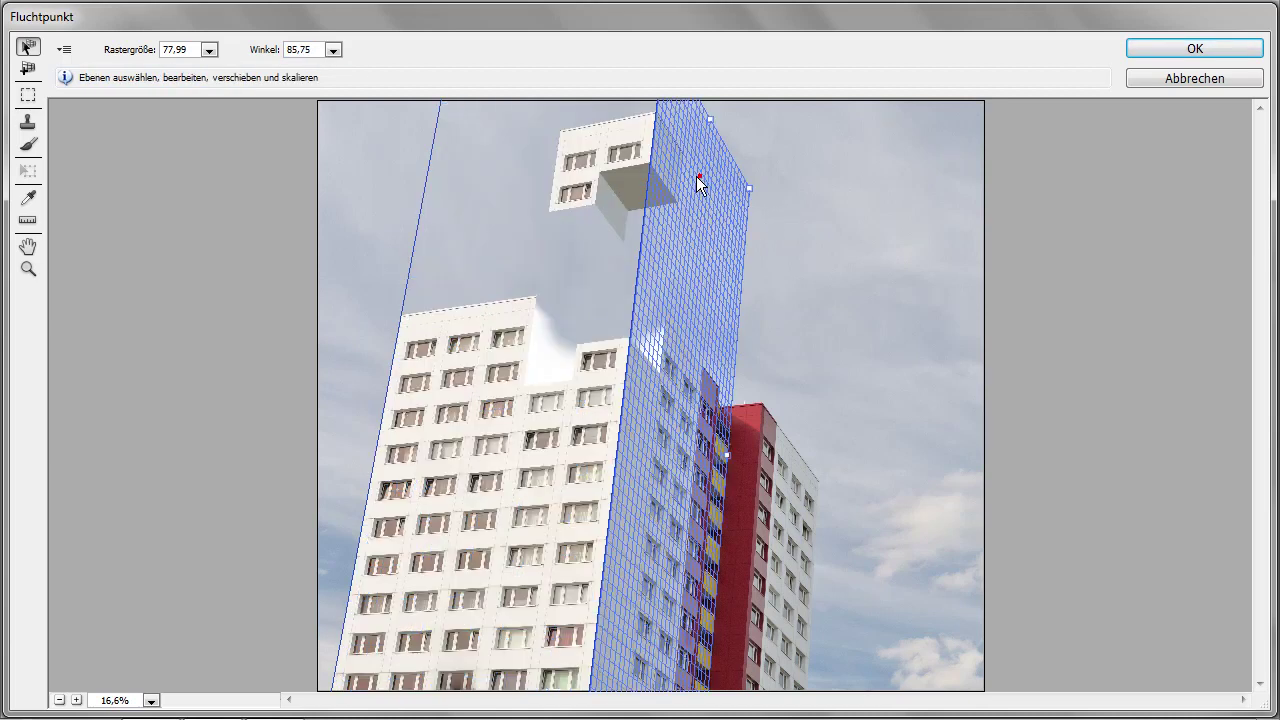
{"action": "left_click", "coordinate": [675, 183]}
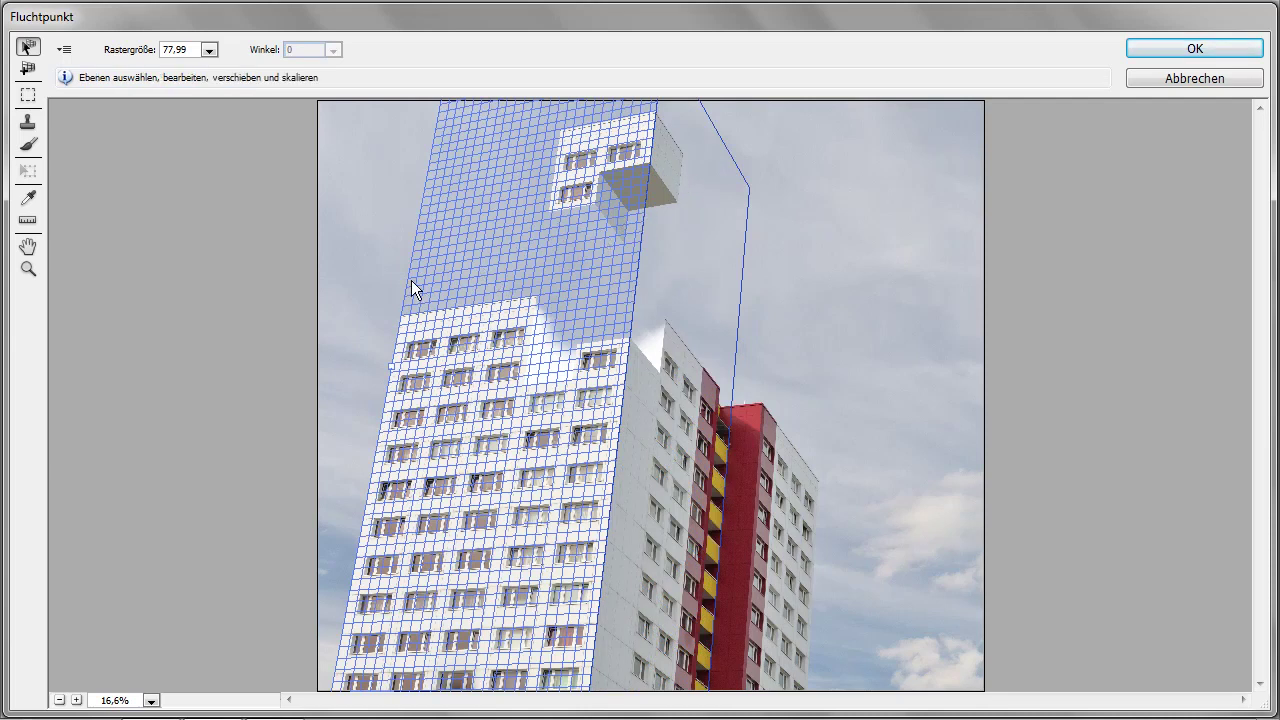
{"action": "left_click", "coordinate": [677, 205]}
{"action": "left_click", "coordinate": [63, 48]}
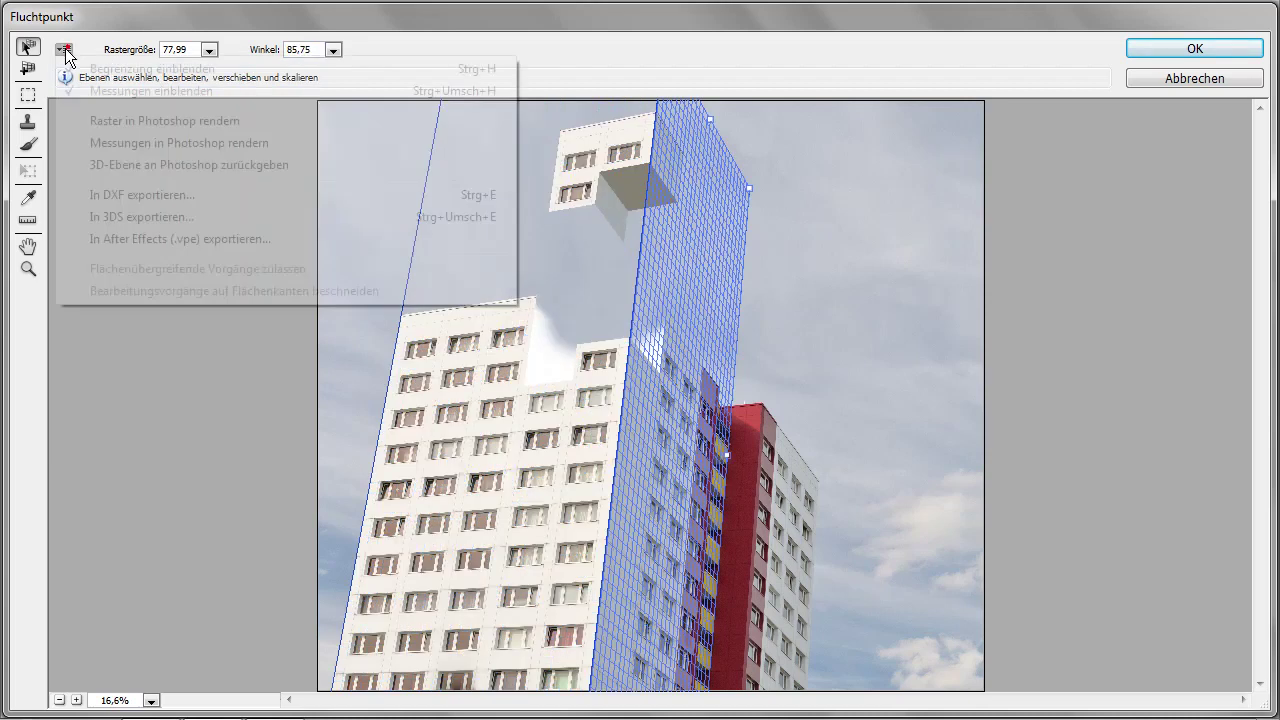
{"action": "left_click", "coordinate": [165, 119]}
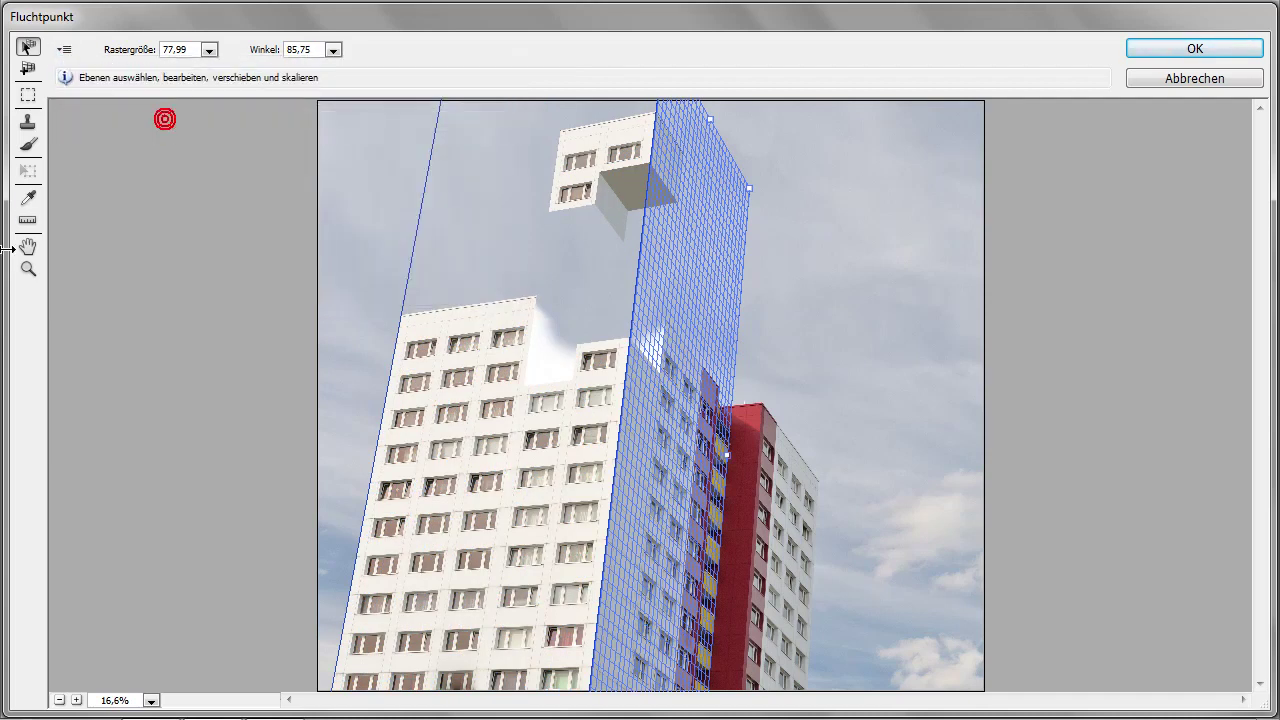
{"action": "left_click", "coordinate": [1185, 48]}
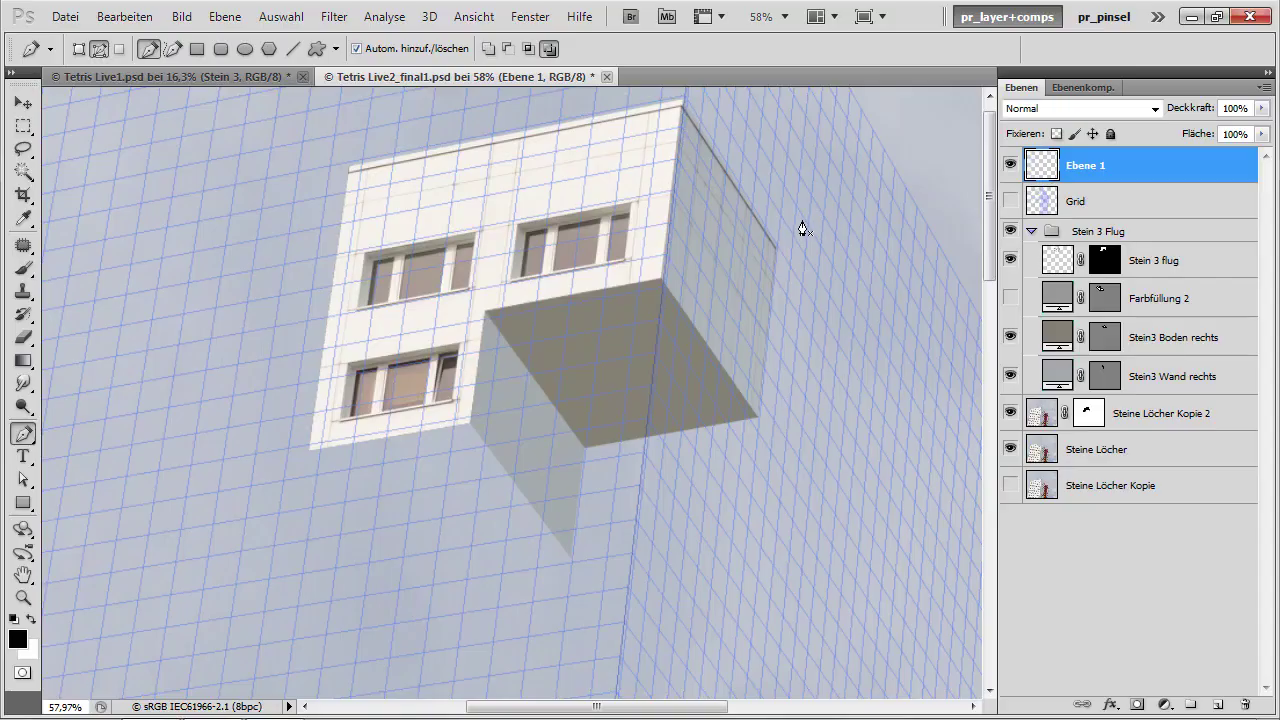
{"action": "left_click", "coordinate": [1010, 168]}
{"action": "left_click", "coordinate": [1010, 168]}
{"action": "left_click", "coordinate": [1010, 168]}
{"action": "left_click_drag", "start_coordinate": [194, 266], "coordinate": [431, 194]}
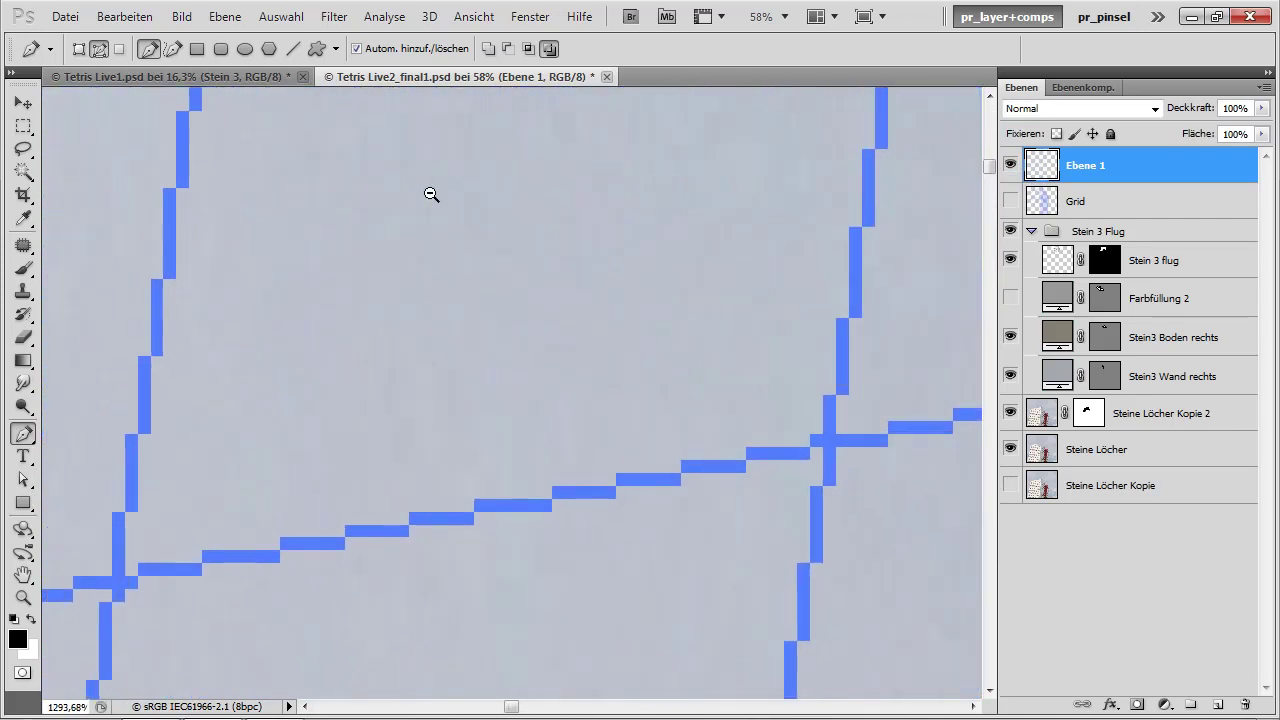
{"action": "left_click_drag", "start_coordinate": [894, 217], "coordinate": [589, 323]}
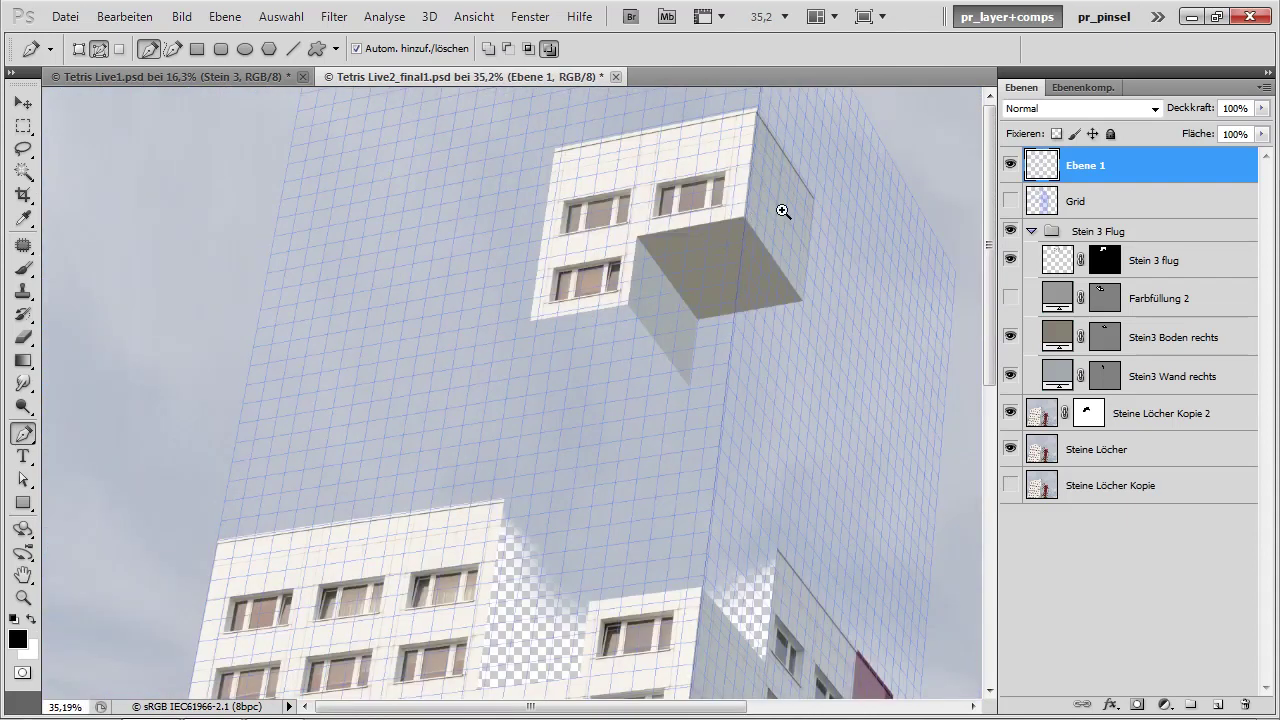
{"action": "left_click_drag", "start_coordinate": [655, 265], "coordinate": [709, 257]}
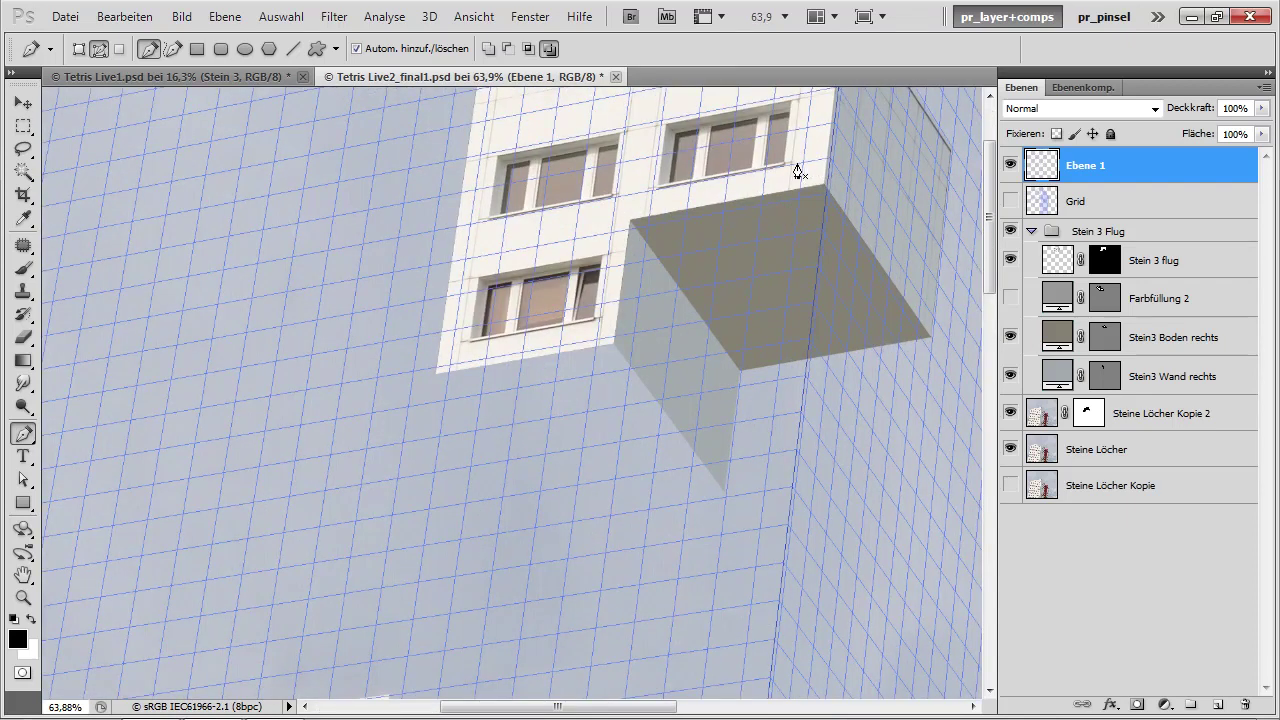
{"action": "left_click_drag", "start_coordinate": [814, 163], "coordinate": [684, 203]}
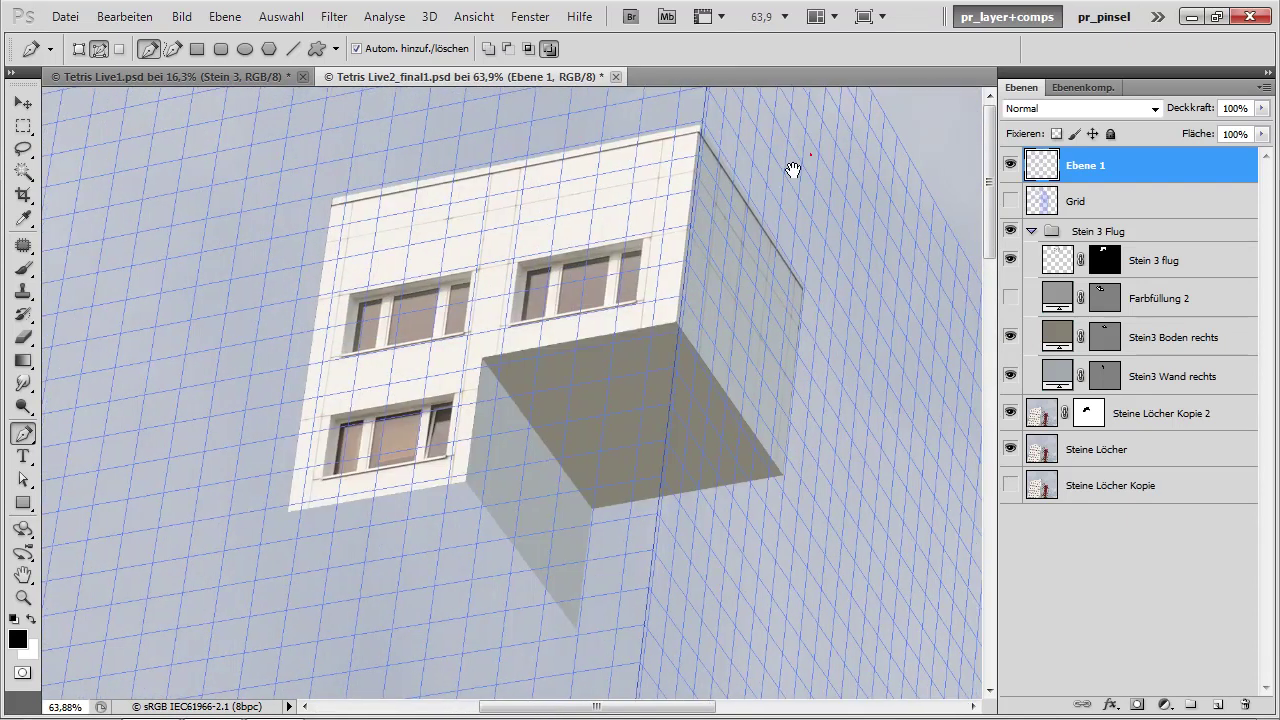
{"action": "left_click_drag", "start_coordinate": [792, 170], "coordinate": [666, 306]}
{"action": "mouse_move", "coordinate": [323, 294]}
{"action": "left_mouse_down"}
{"action": "mouse_move", "coordinate": [537, 251]}
{"action": "mouse_move", "coordinate": [612, 255]}
{"action": "left_mouse_up"}
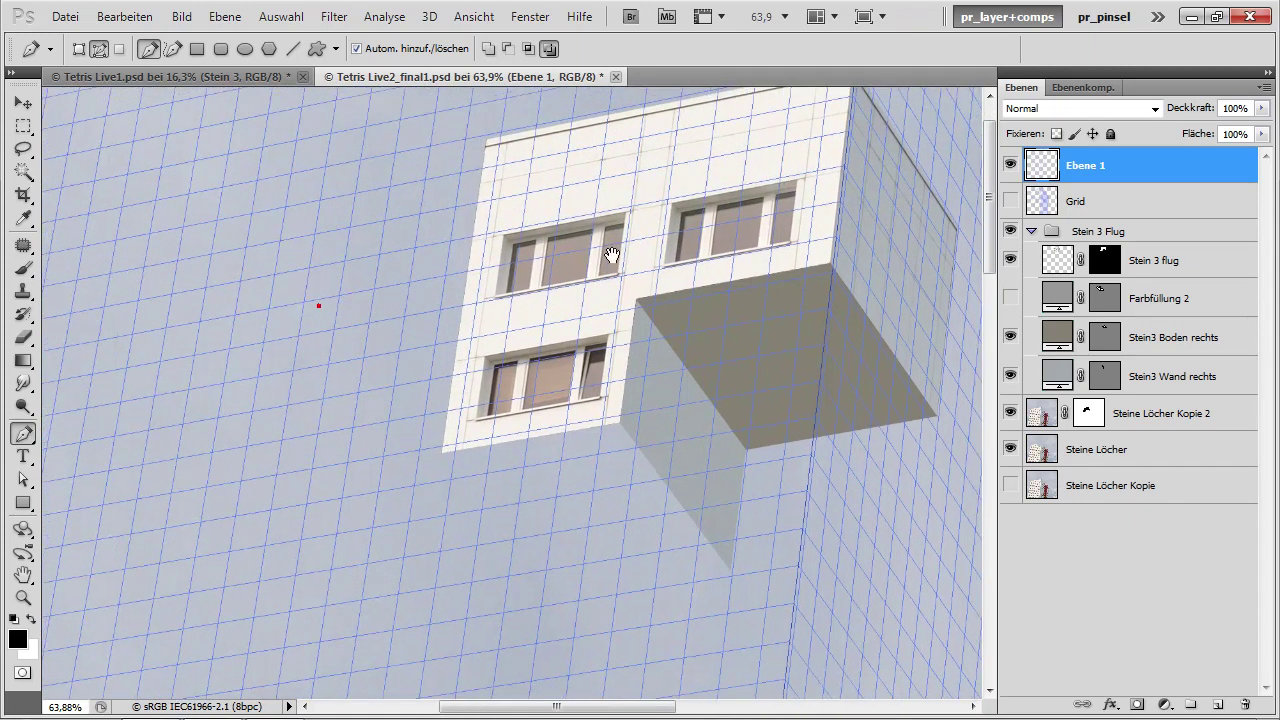
{"action": "scroll", "coordinate": [715, 218], "scroll_direction": "down", "scroll_amount": 1}
{"action": "scroll", "coordinate": [700, 220], "scroll_direction": "down", "scroll_amount": 1}
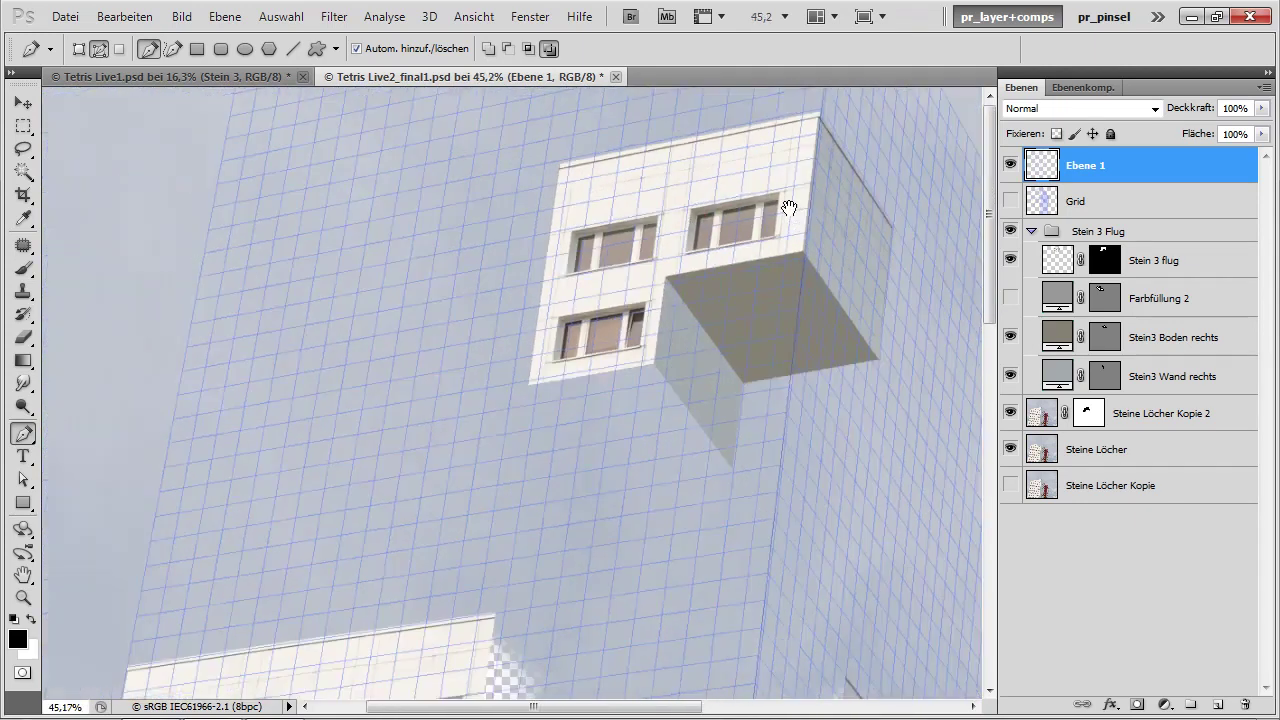
{"action": "scroll", "coordinate": [686, 291], "scroll_direction": "right", "scroll_amount": 5}
{"action": "scroll", "coordinate": [703, 289], "scroll_direction": "right", "scroll_amount": 2}
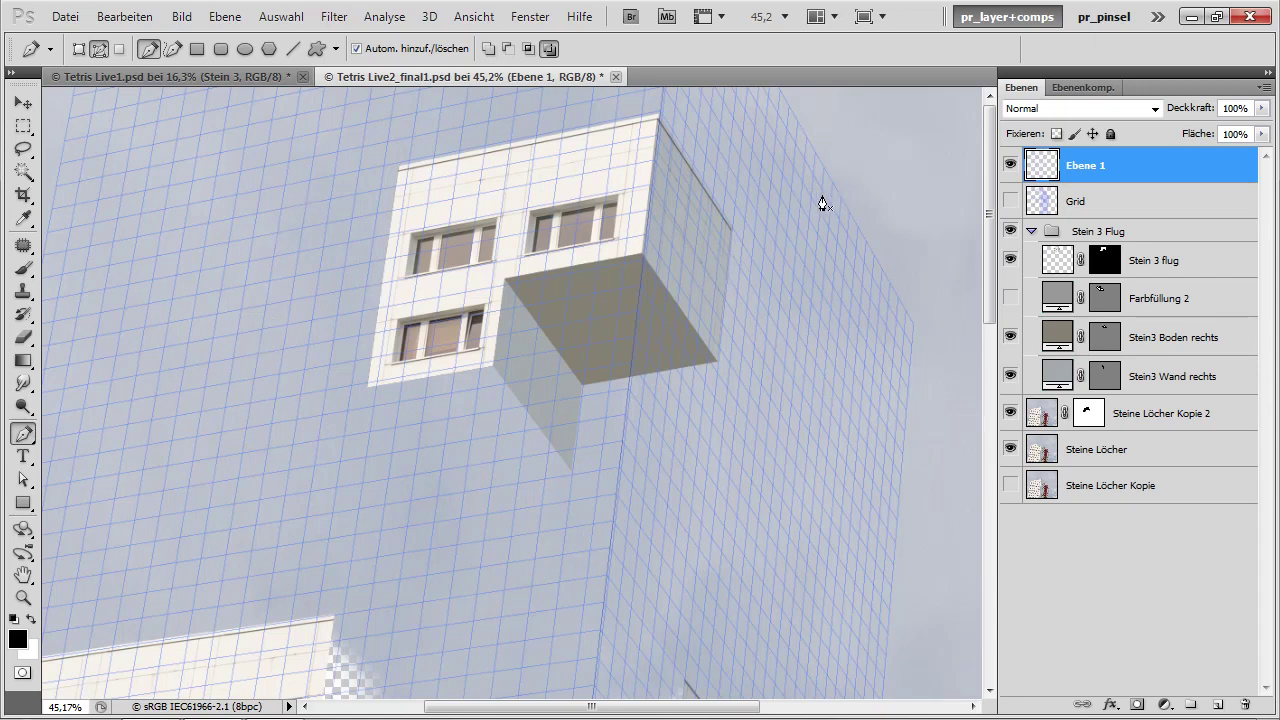
Step: Hide Ebene 1 and show the Grid layer's perspective grid over the block's underside
{"action": "left_click", "coordinate": [1010, 163]}
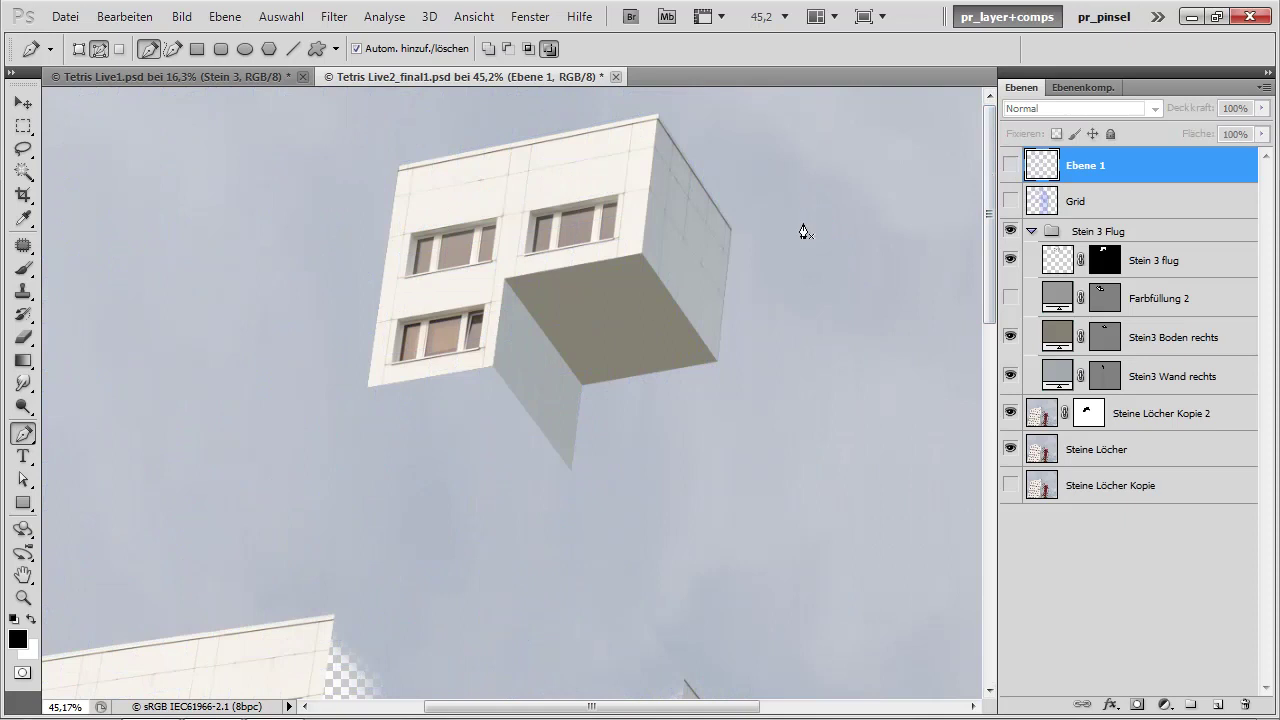
{"action": "left_click", "coordinate": [1009, 201]}
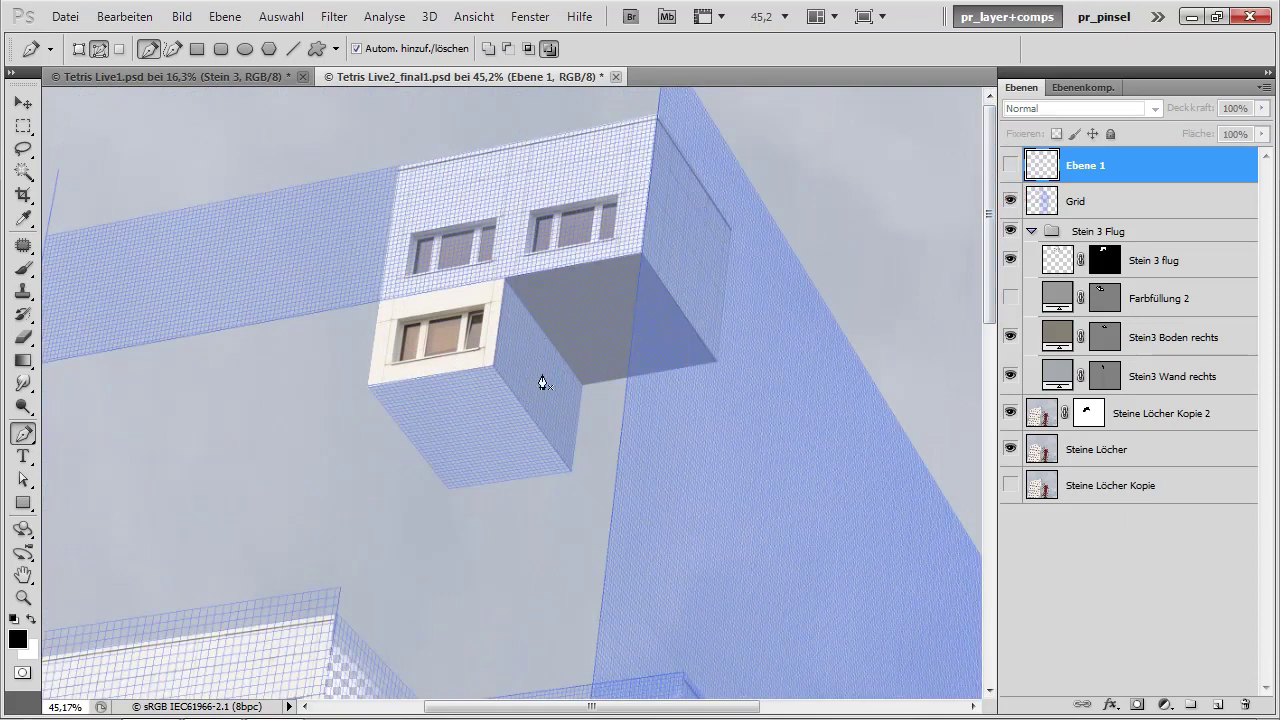
{"action": "left_click_drag", "start_coordinate": [623, 291], "coordinate": [692, 272]}
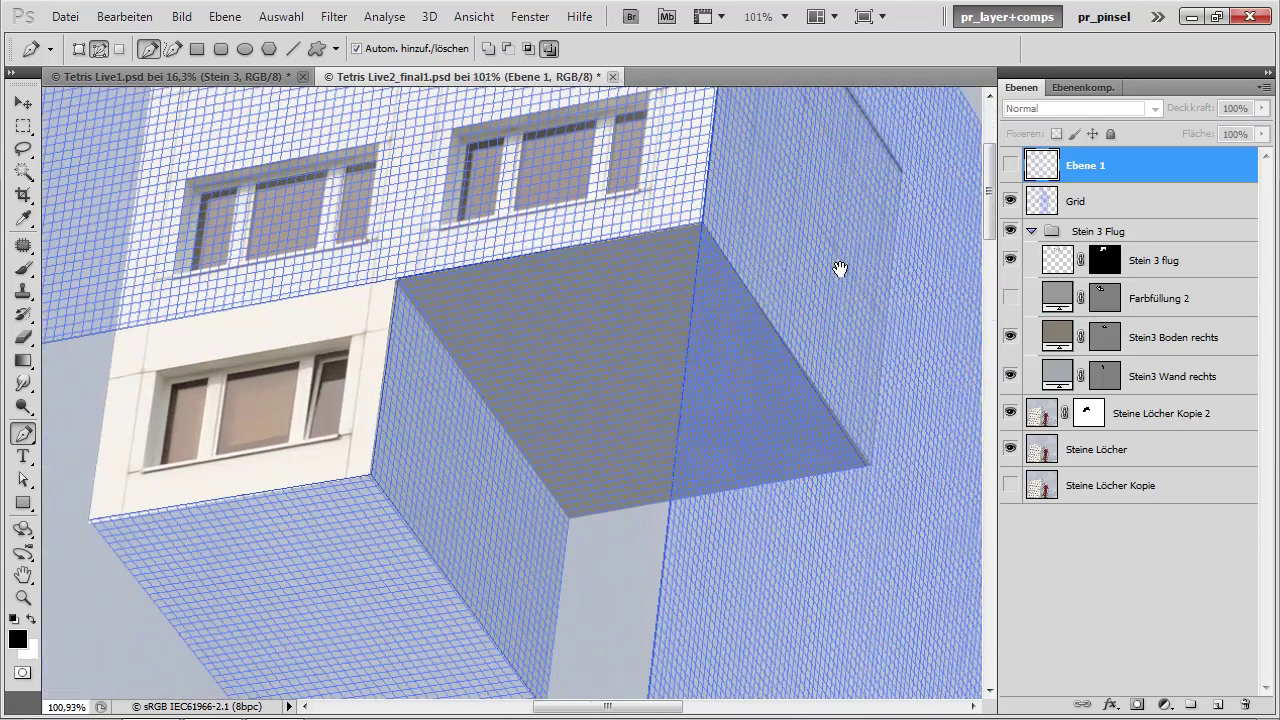
Step: Toggle Stein3 Boden rechts and Stein3 Wand rechts visibility to check the grey faces
{"action": "left_click", "coordinate": [1010, 337]}
{"action": "left_click", "coordinate": [1010, 376]}
{"action": "left_click", "coordinate": [1012, 376]}
{"action": "left_click_drag", "start_coordinate": [410, 449], "coordinate": [488, 254]}
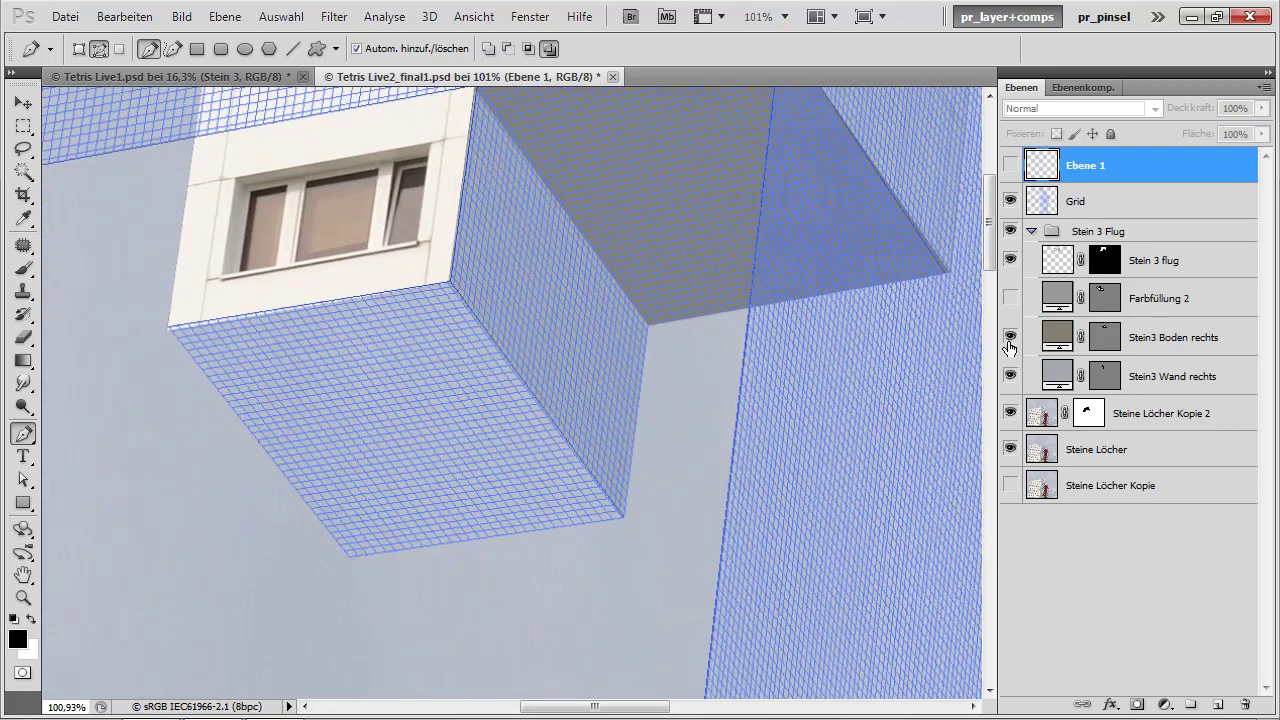
{"action": "left_click_drag", "start_coordinate": [657, 246], "coordinate": [528, 391]}
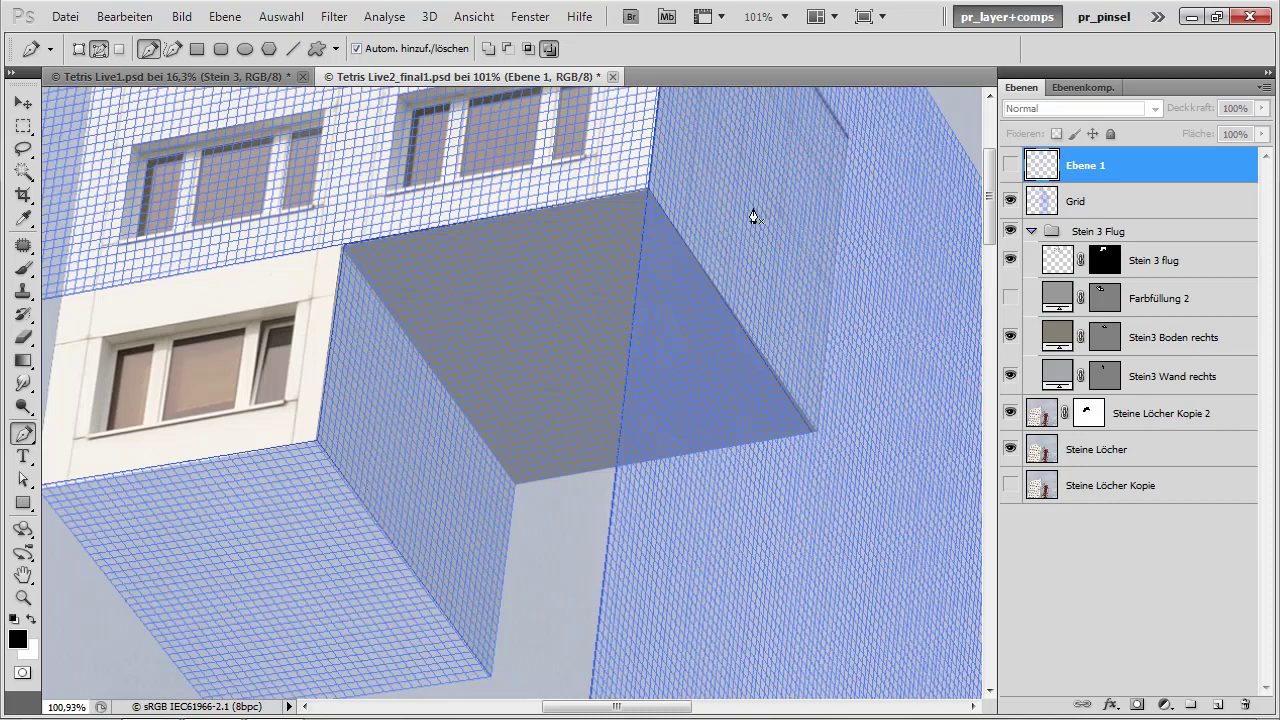
Step: Add a new empty layer Ebene 2 above Ebene 1 and open Filter > Vanishing Point
{"action": "left_click", "coordinate": [336, 17]}
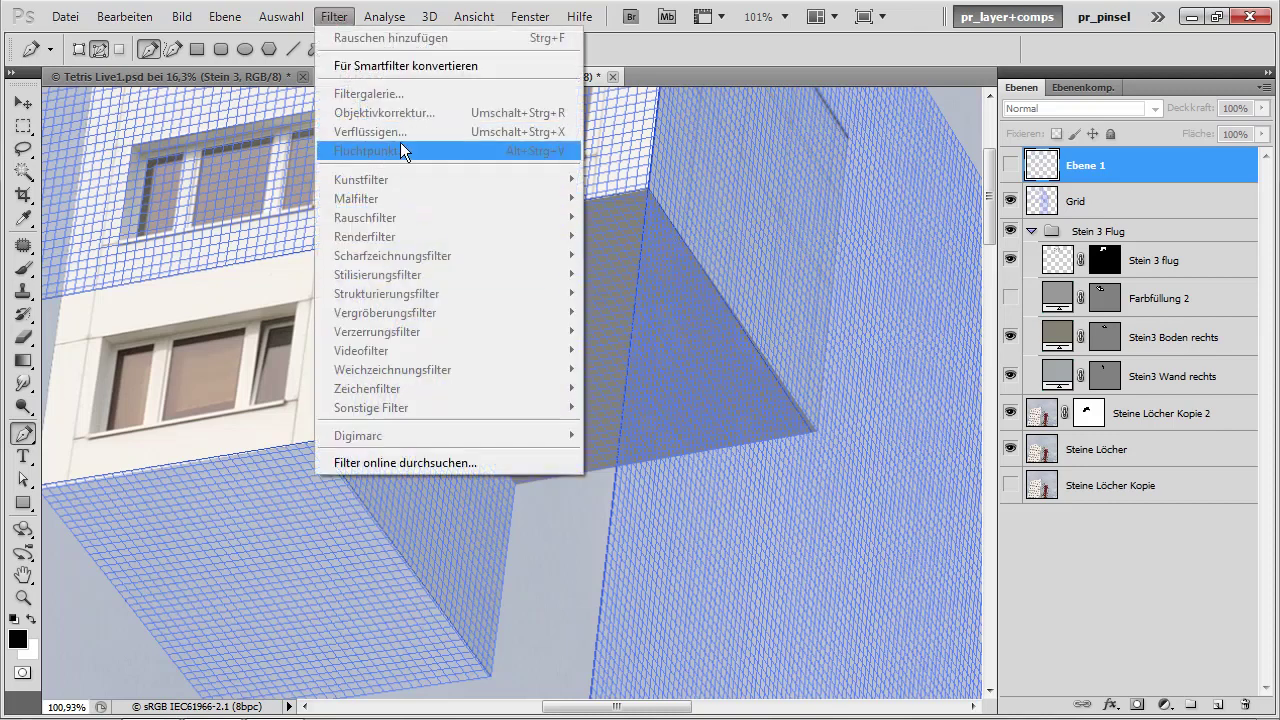
{"action": "left_click", "coordinate": [1007, 177]}
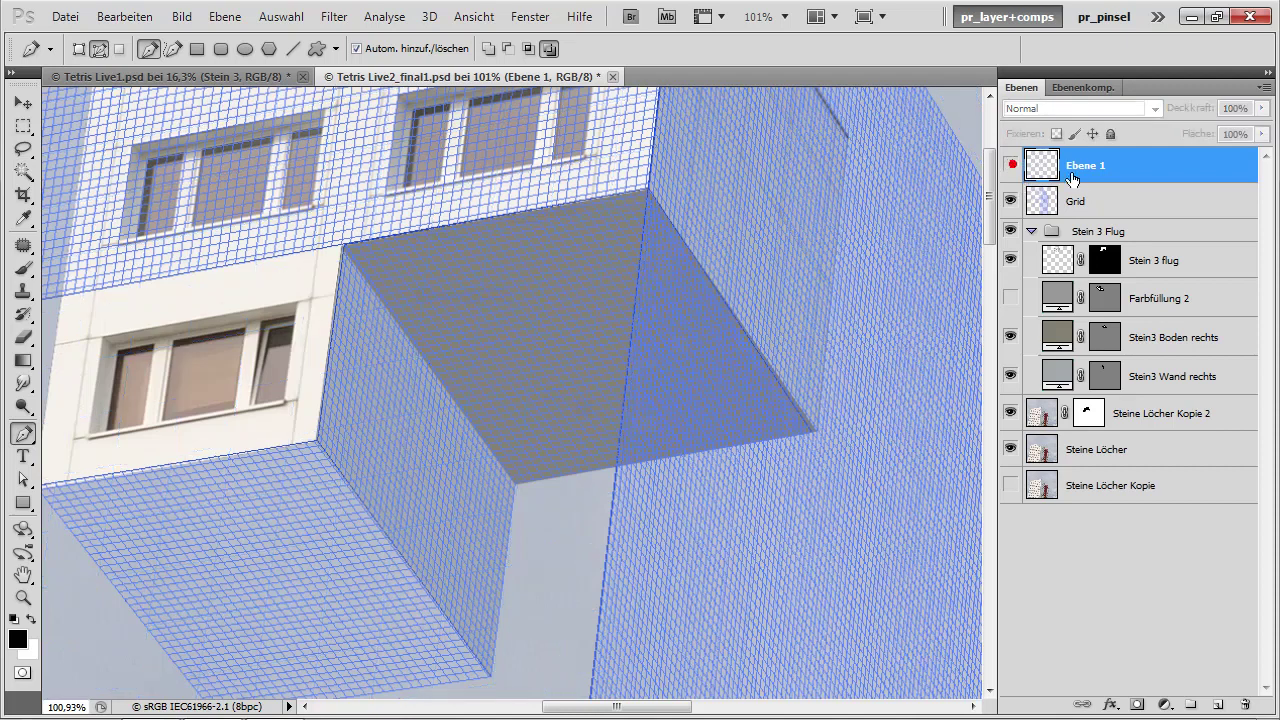
{"action": "left_click", "coordinate": [1218, 705]}
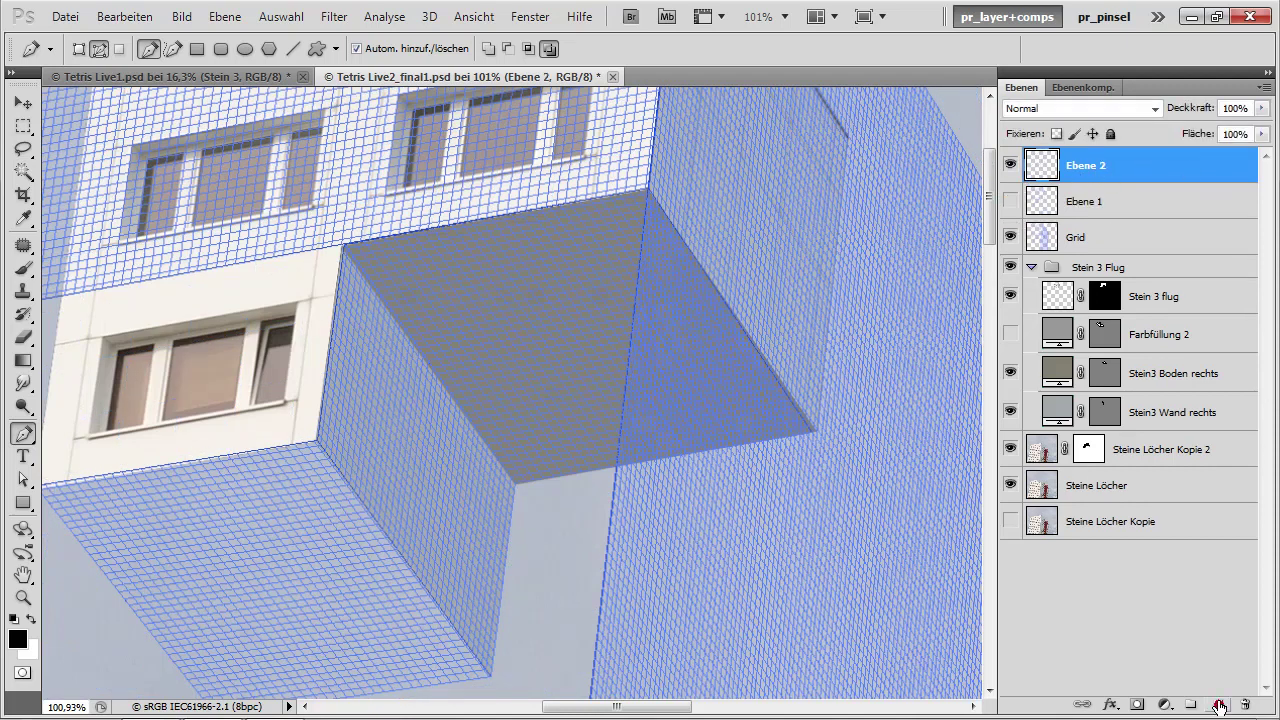
{"action": "left_click", "coordinate": [334, 17]}
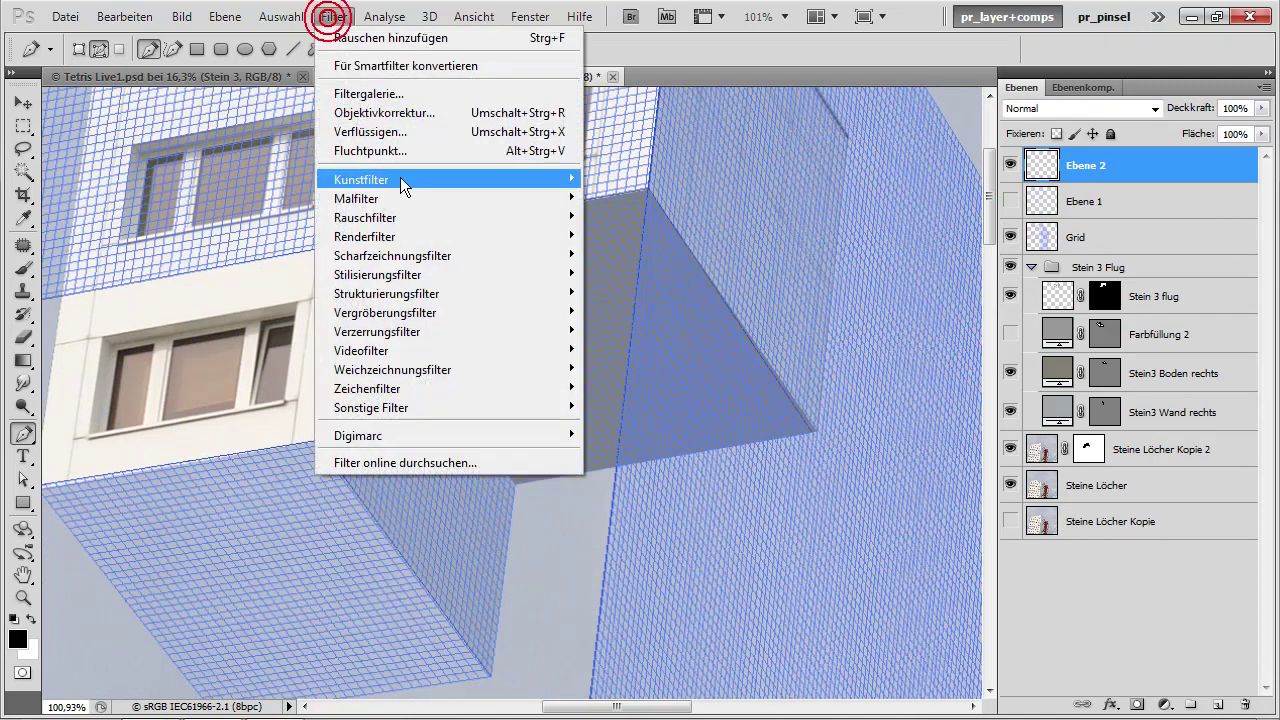
{"action": "left_click", "coordinate": [395, 151]}
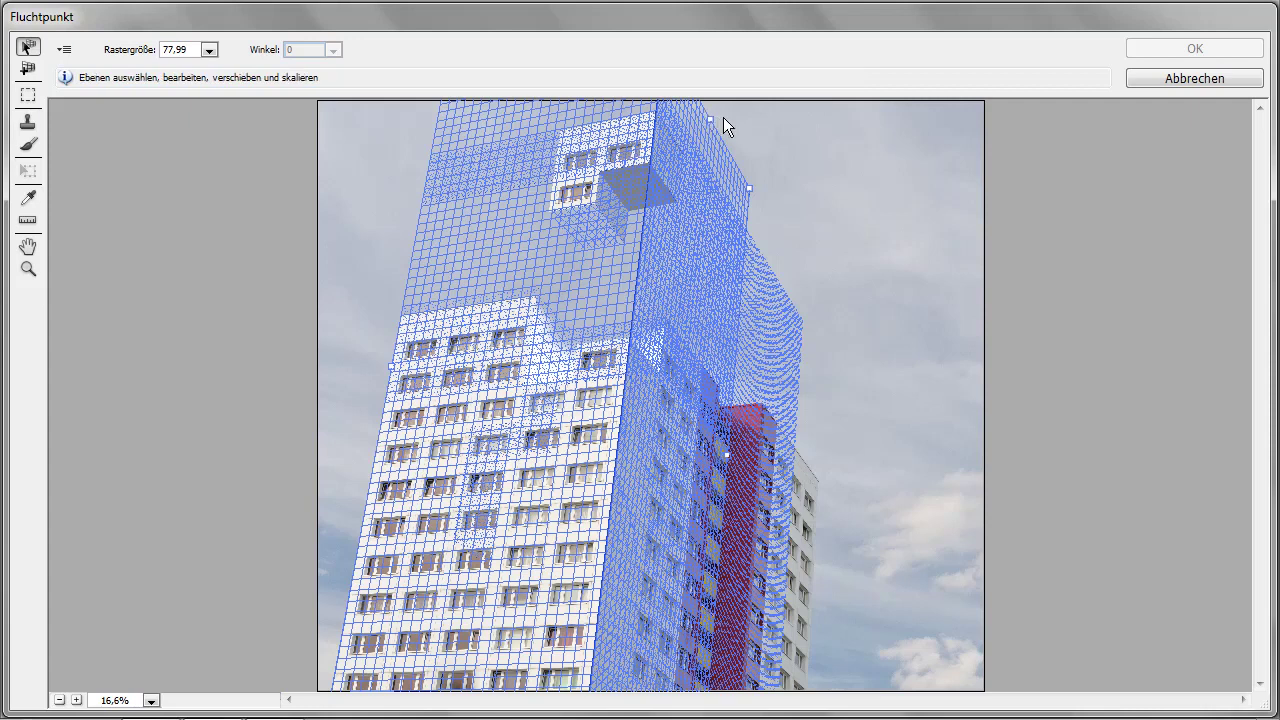
Step: Sketch and rotate perpendicular planes from the grid edges, then cancel to discard them
{"action": "mouse_move", "coordinate": [714, 118]}
{"action": "left_mouse_down"}
{"action": "mouse_move", "coordinate": [840, 126]}
{"action": "mouse_move", "coordinate": [826, 123]}
{"action": "left_mouse_up"}
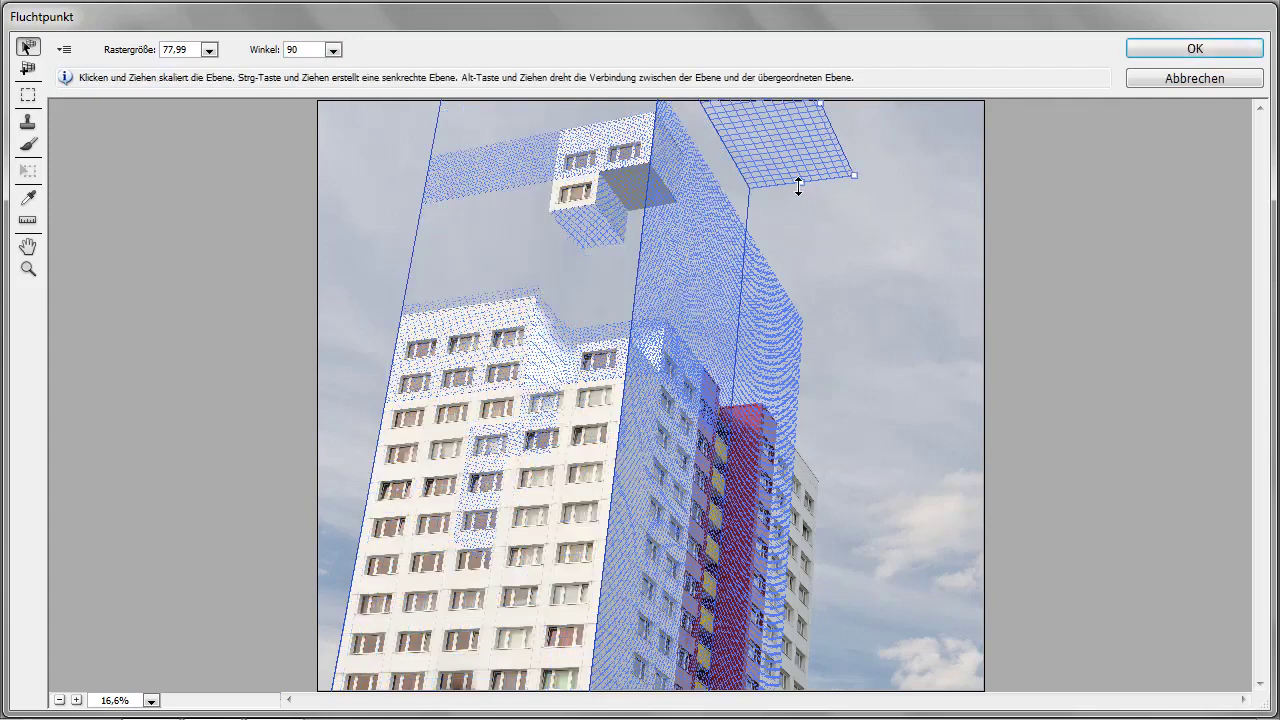
{"action": "mouse_move", "coordinate": [802, 185]}
{"action": "left_mouse_down"}
{"action": "mouse_move", "coordinate": [852, 281]}
{"action": "mouse_move", "coordinate": [943, 386]}
{"action": "left_mouse_up"}
{"action": "left_click_drag", "start_coordinate": [883, 240], "coordinate": [828, 265]}
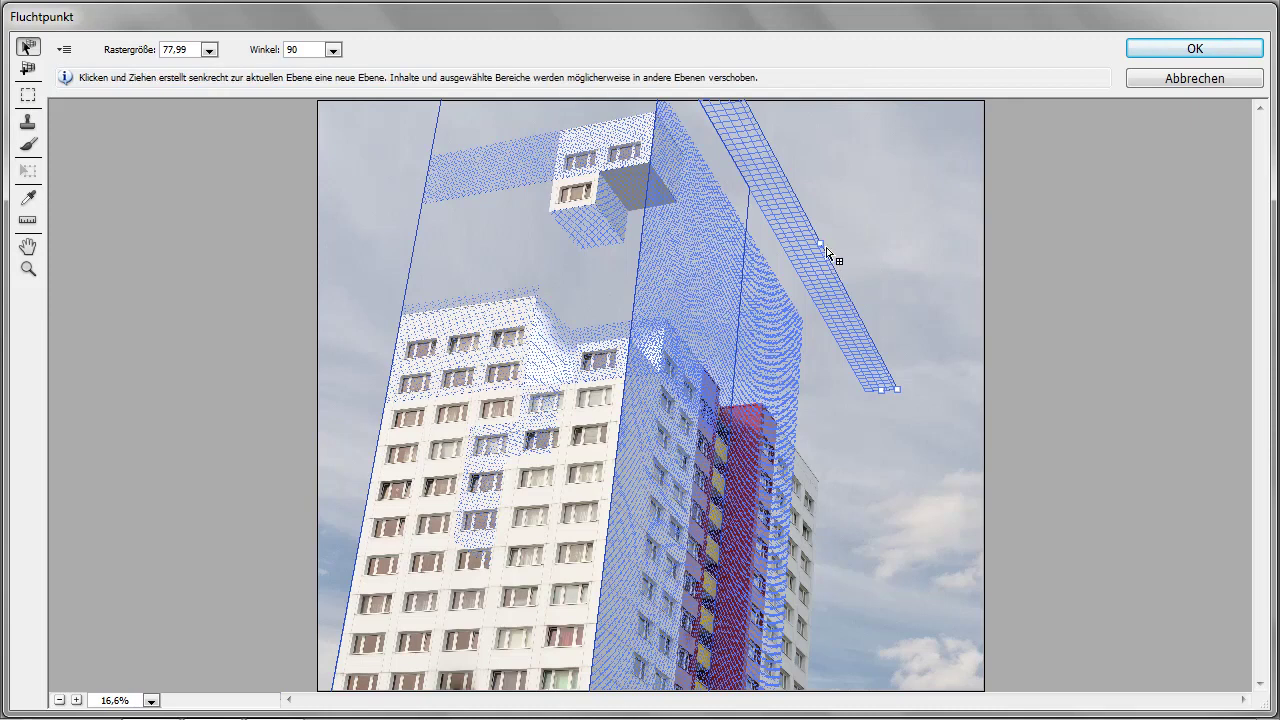
{"action": "left_click_drag", "start_coordinate": [823, 247], "coordinate": [829, 134]}
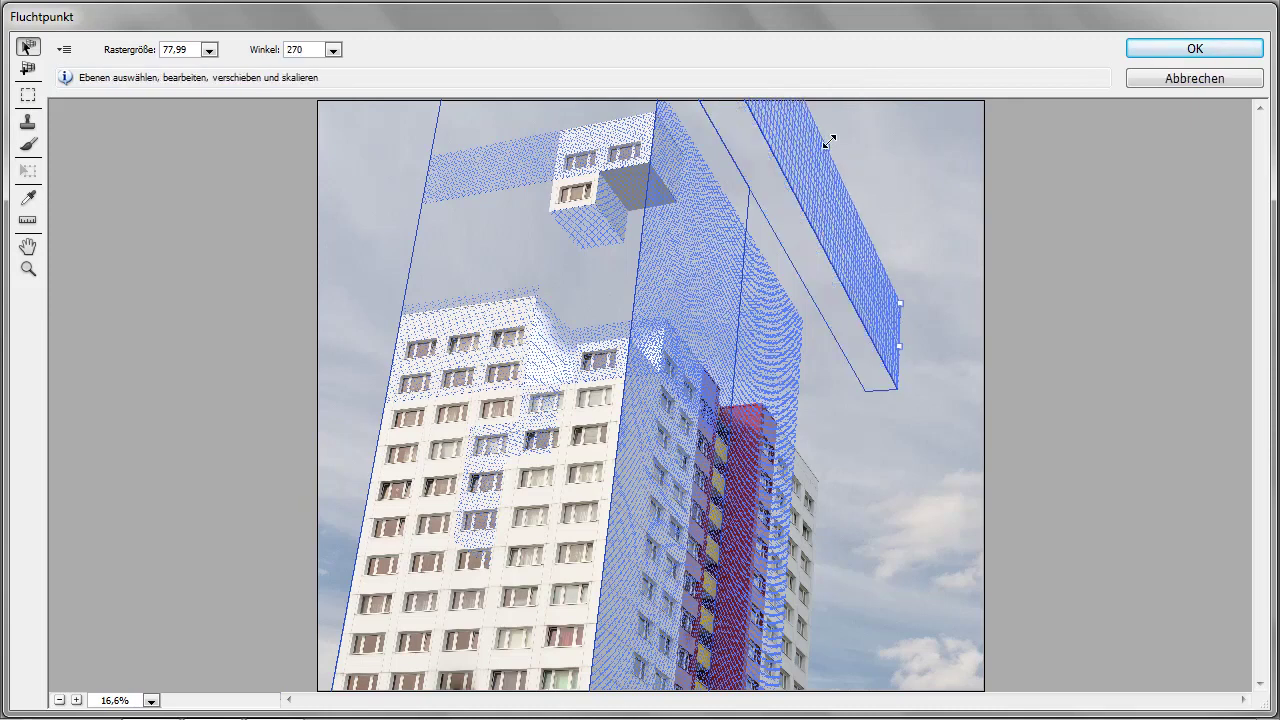
{"action": "mouse_move", "coordinate": [826, 147]}
{"action": "left_mouse_down"}
{"action": "mouse_move", "coordinate": [762, 156]}
{"action": "mouse_move", "coordinate": [871, 200]}
{"action": "left_mouse_up"}
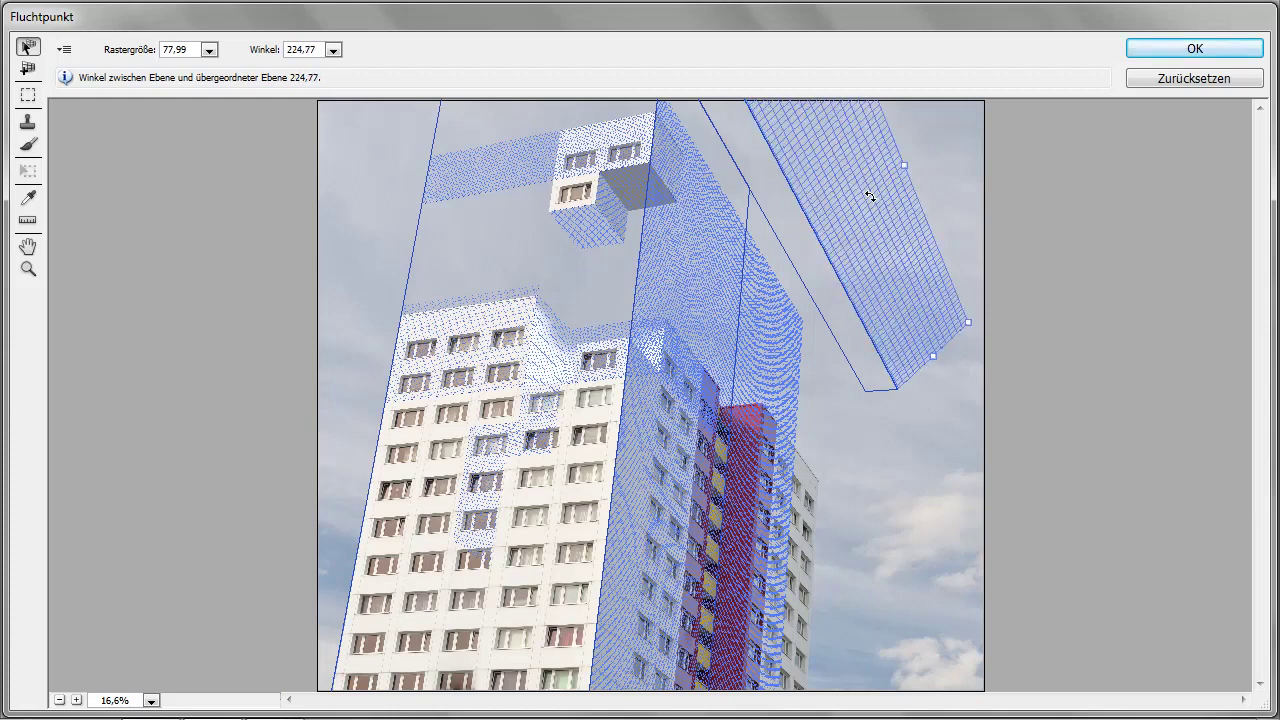
{"action": "mouse_move", "coordinate": [908, 333]}
{"action": "left_mouse_down"}
{"action": "mouse_move", "coordinate": [836, 246]}
{"action": "mouse_move", "coordinate": [888, 195]}
{"action": "mouse_move", "coordinate": [879, 230]}
{"action": "mouse_move", "coordinate": [981, 306]}
{"action": "left_mouse_up"}
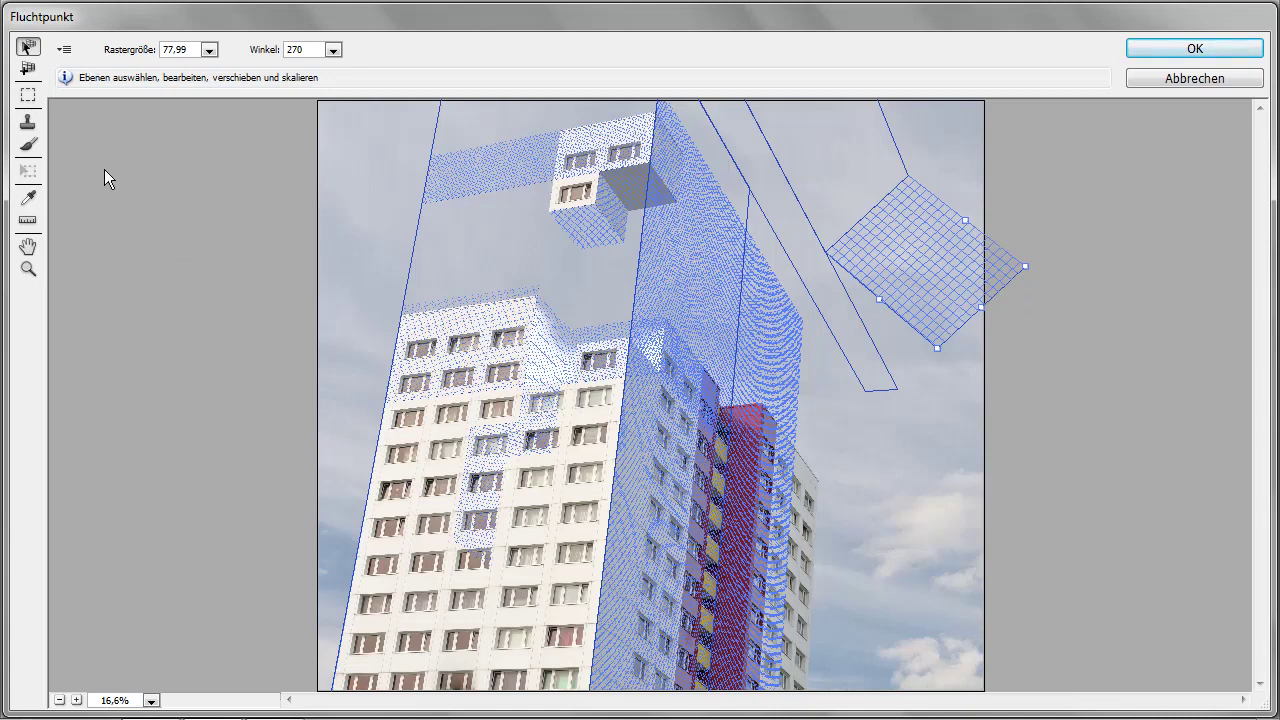
{"action": "left_click", "coordinate": [1190, 80]}
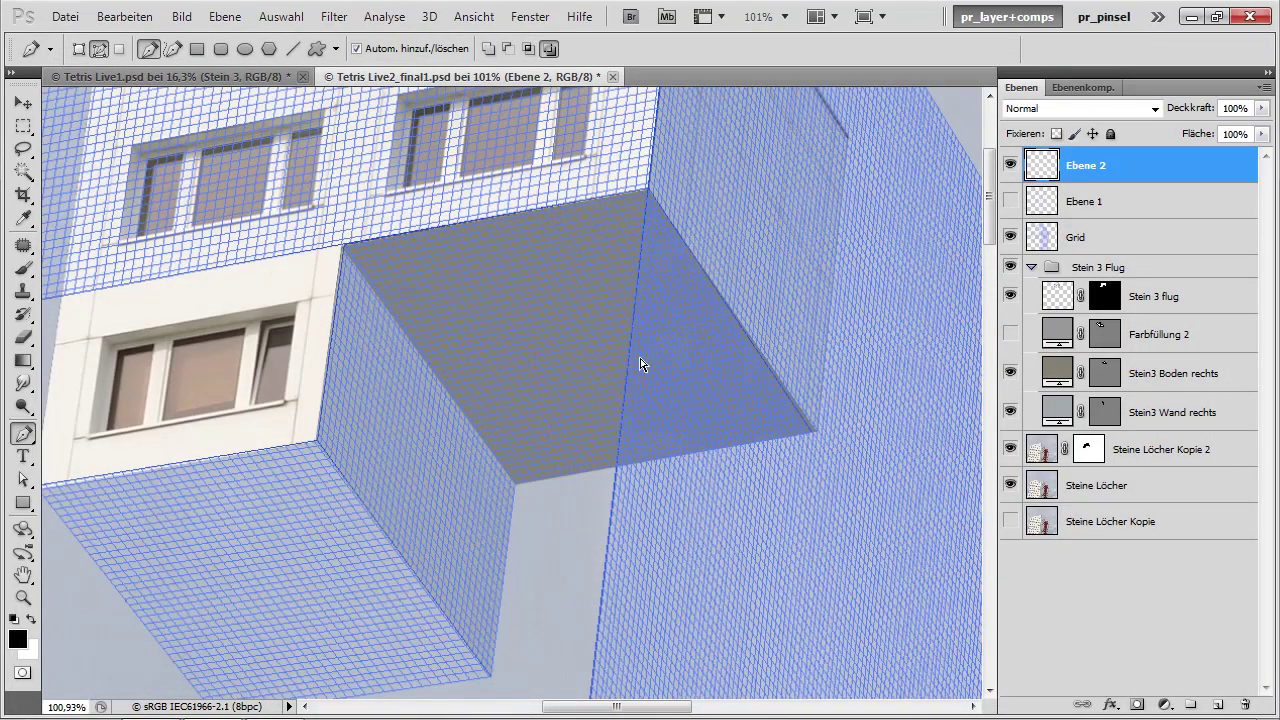
{"action": "scroll", "coordinate": [620, 380], "scroll_direction": "down", "scroll_amount": 1}
{"action": "scroll", "coordinate": [600, 397], "scroll_direction": "down", "scroll_amount": 1}
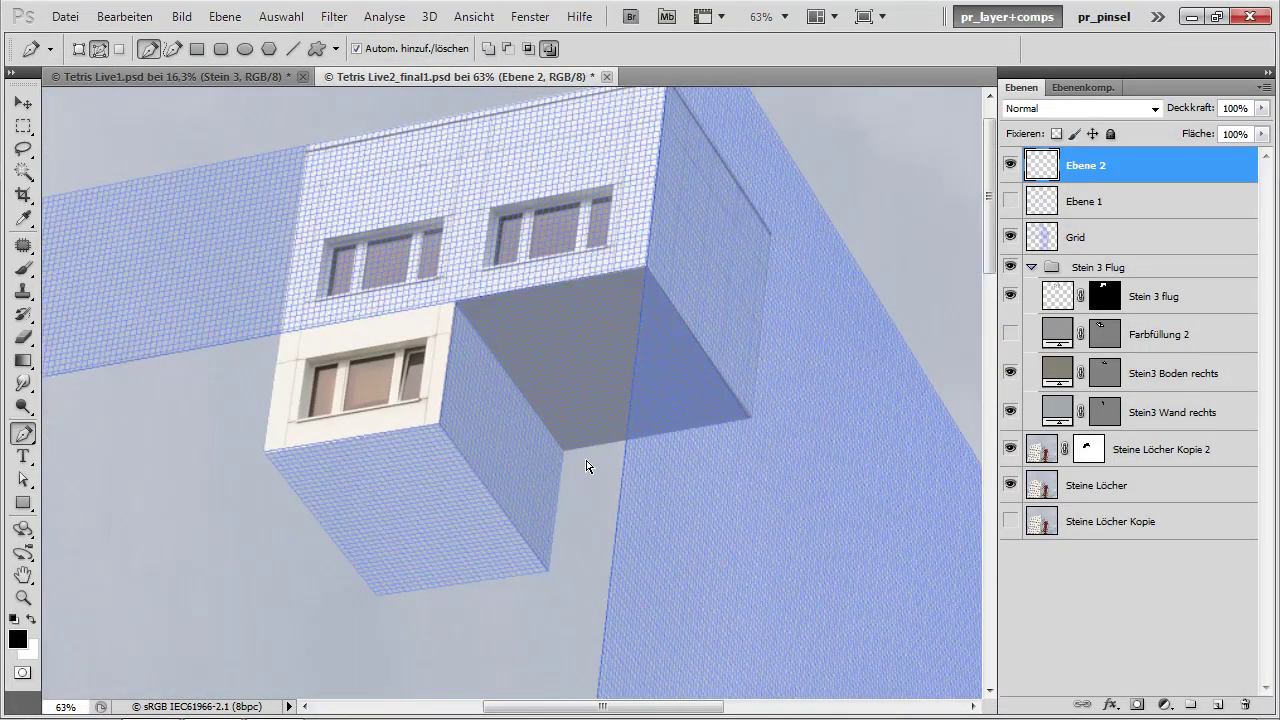
{"action": "left_click_drag", "start_coordinate": [1011, 373], "coordinate": [1012, 418]}
{"action": "left_click", "coordinate": [1010, 376]}
{"action": "left_click", "coordinate": [1010, 376]}
{"action": "left_click_drag", "start_coordinate": [1013, 417], "coordinate": [1011, 373]}
Step: Switch to Tetris Live1, show its layer comps, and inspect the pastel tower and blurred falling block
{"action": "left_click", "coordinate": [202, 78]}
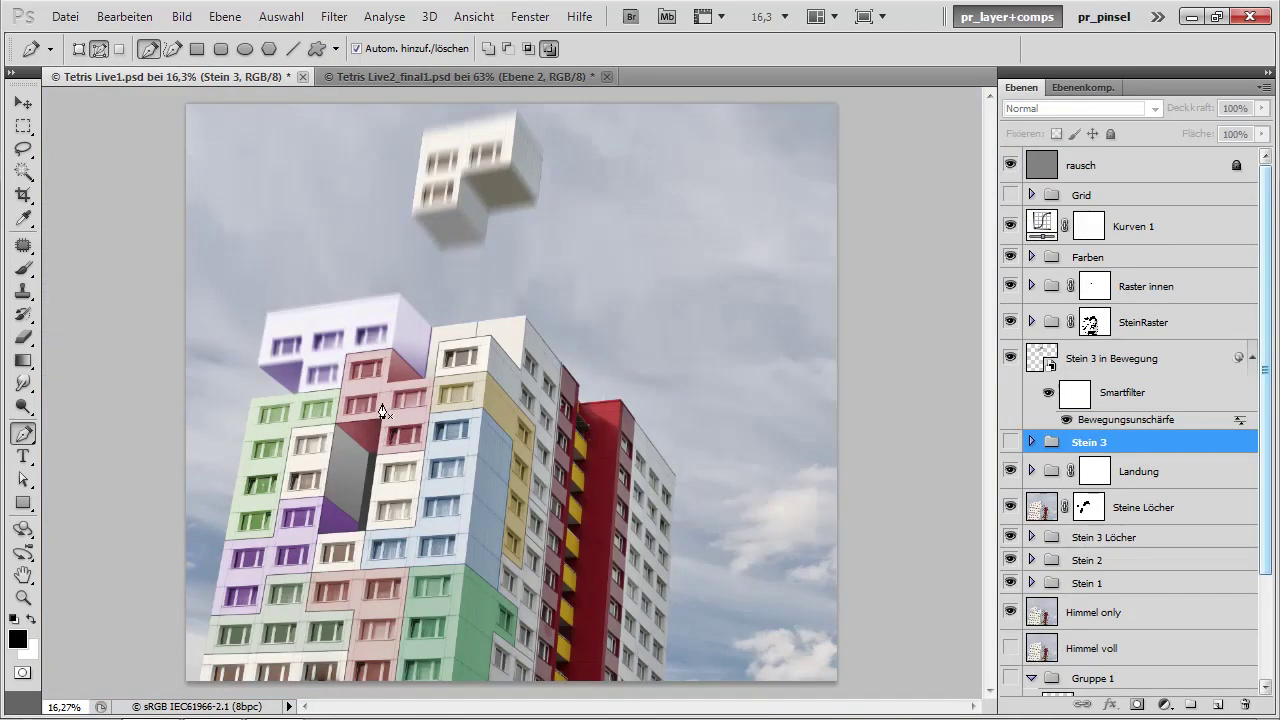
{"action": "left_click", "coordinate": [1089, 92]}
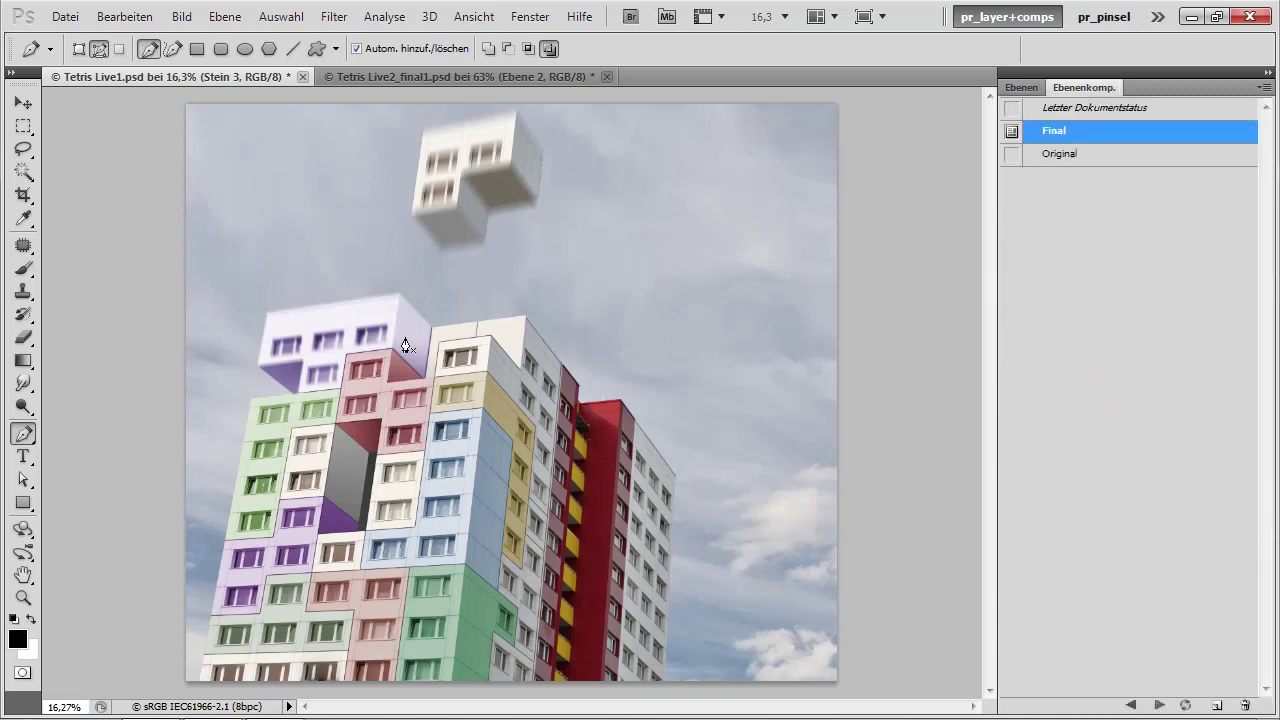
{"action": "mouse_move", "coordinate": [453, 347]}
{"action": "left_mouse_down"}
{"action": "mouse_move", "coordinate": [577, 327]}
{"action": "mouse_move", "coordinate": [617, 346]}
{"action": "left_mouse_up"}
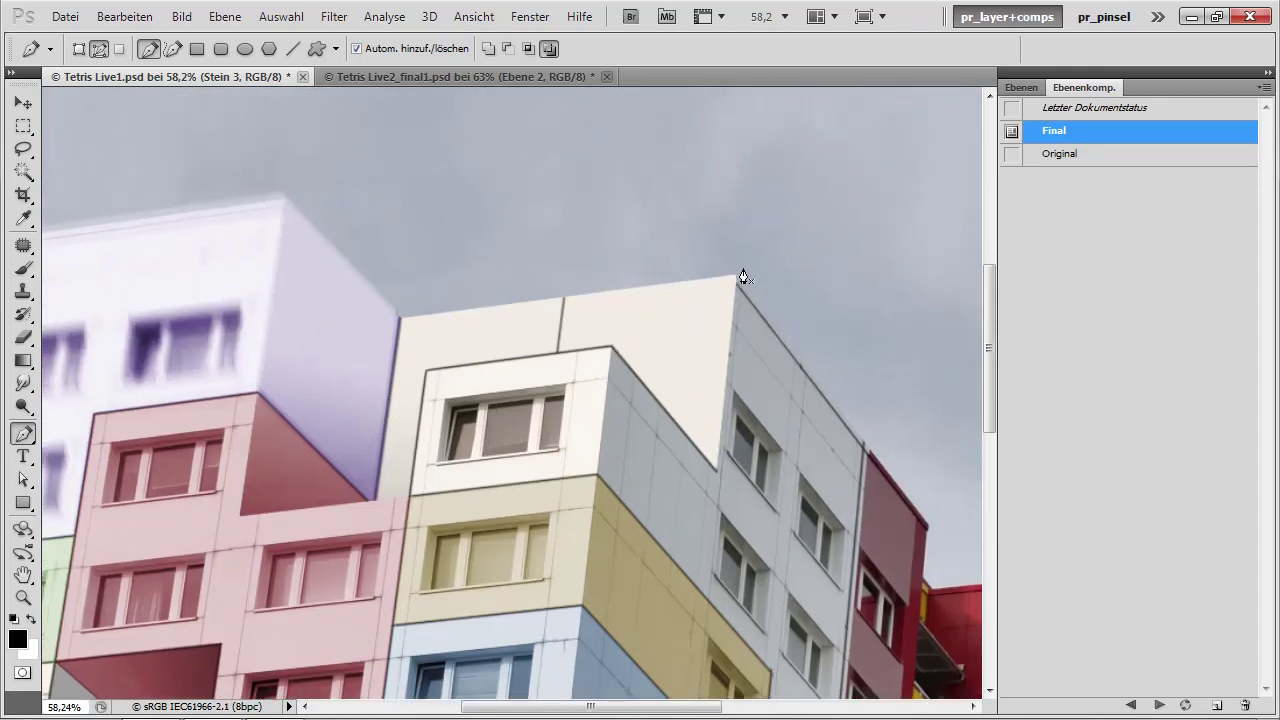
{"action": "left_click_drag", "start_coordinate": [528, 210], "coordinate": [541, 523]}
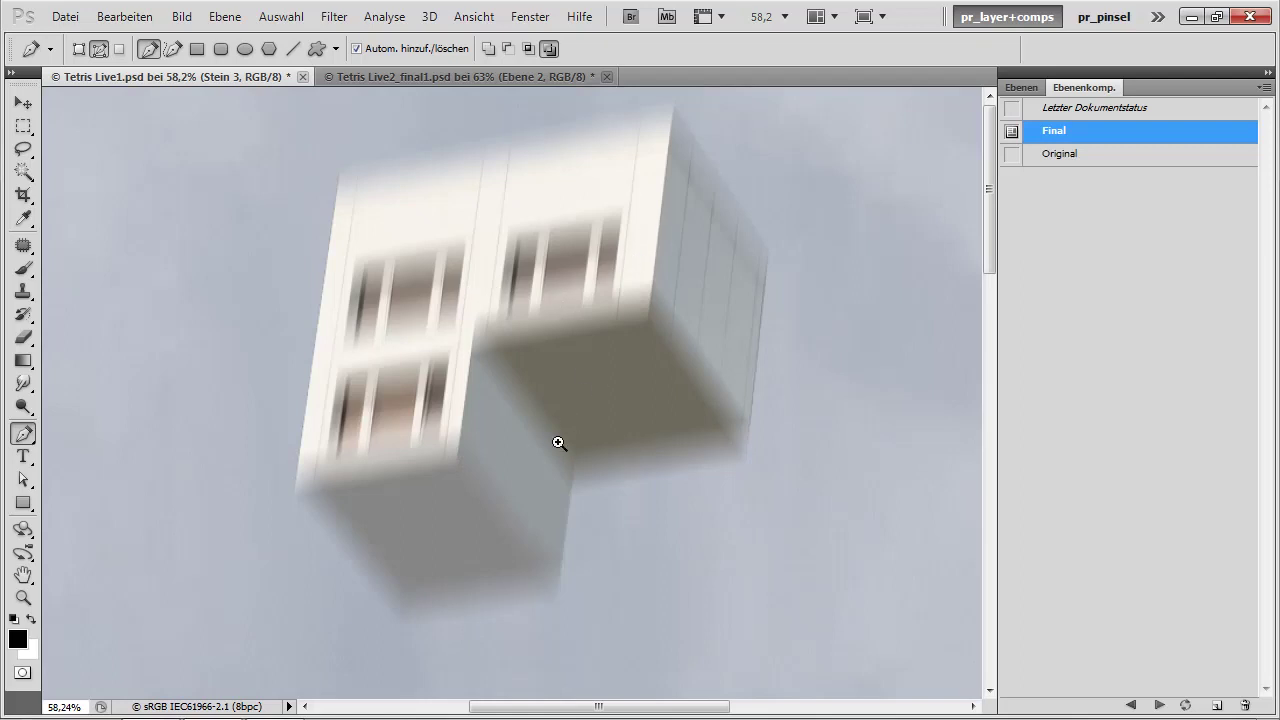
{"action": "mouse_move", "coordinate": [558, 443]}
{"action": "left_mouse_down"}
{"action": "mouse_move", "coordinate": [330, 444]}
{"action": "mouse_move", "coordinate": [276, 329]}
{"action": "left_mouse_up"}
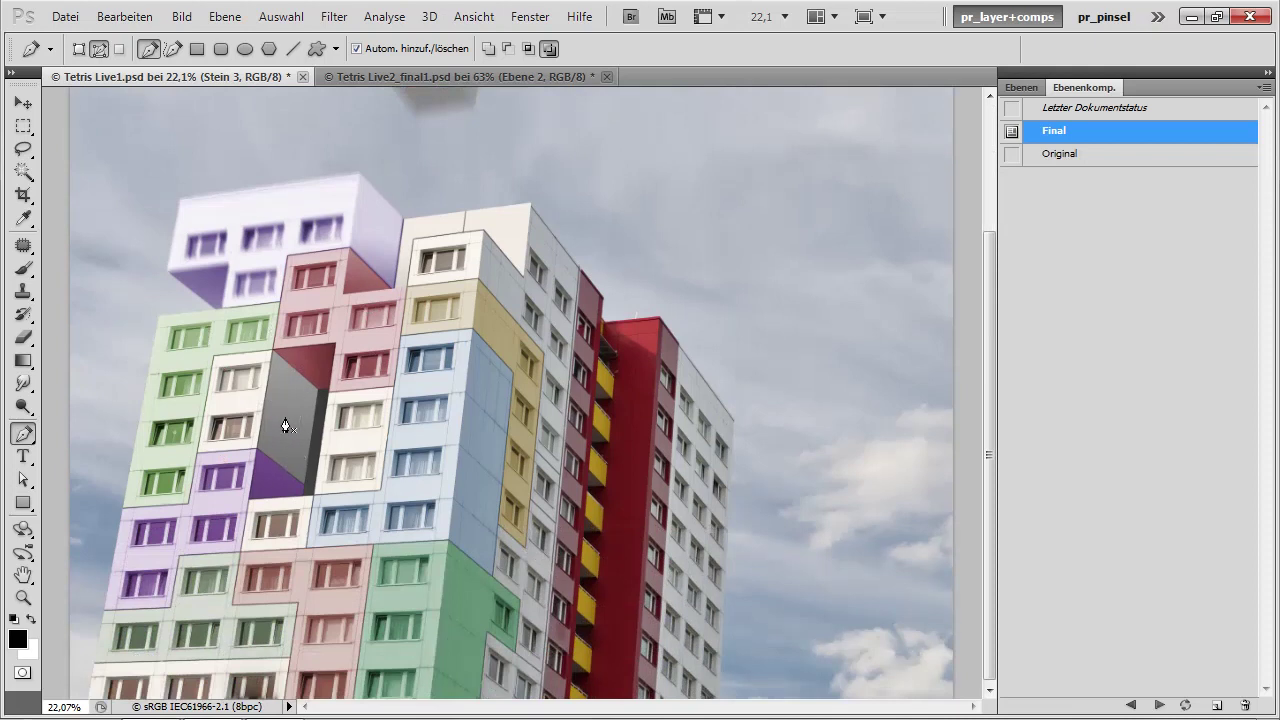